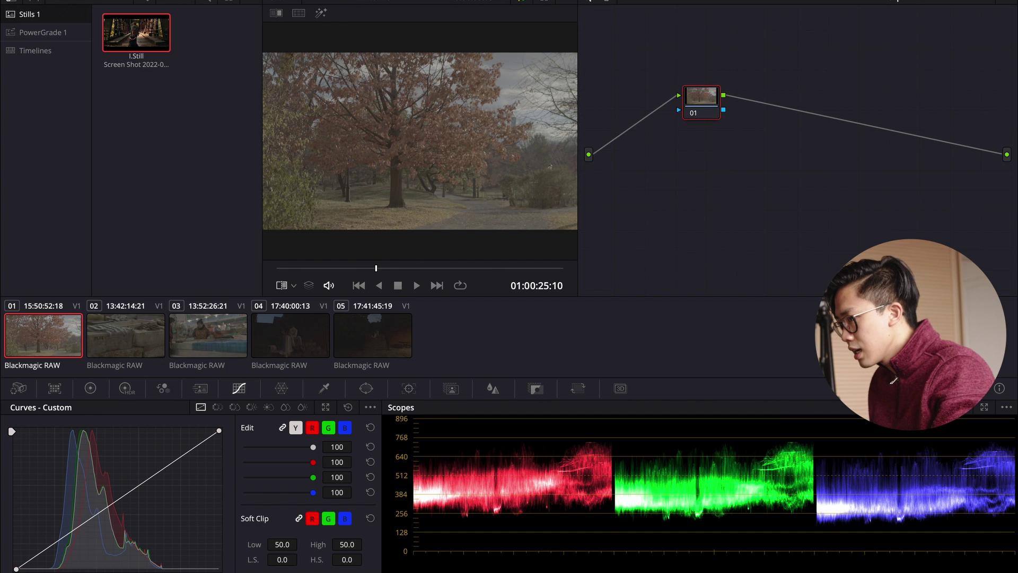
Review the look and scope levels of all five clips and return to the autumn tree clip
{"action": "left_click", "coordinate": [151, 343]}
{"action": "left_click", "coordinate": [210, 343]}
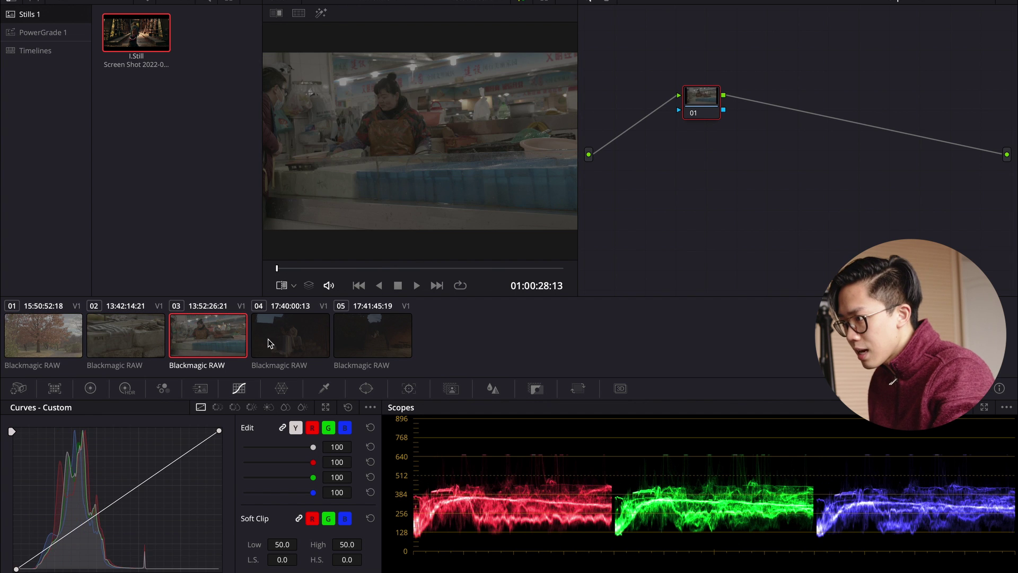
{"action": "left_click", "coordinate": [276, 340]}
{"action": "left_click", "coordinate": [346, 335]}
{"action": "left_click", "coordinate": [305, 342]}
{"action": "left_click", "coordinate": [199, 339]}
{"action": "left_click", "coordinate": [116, 341]}
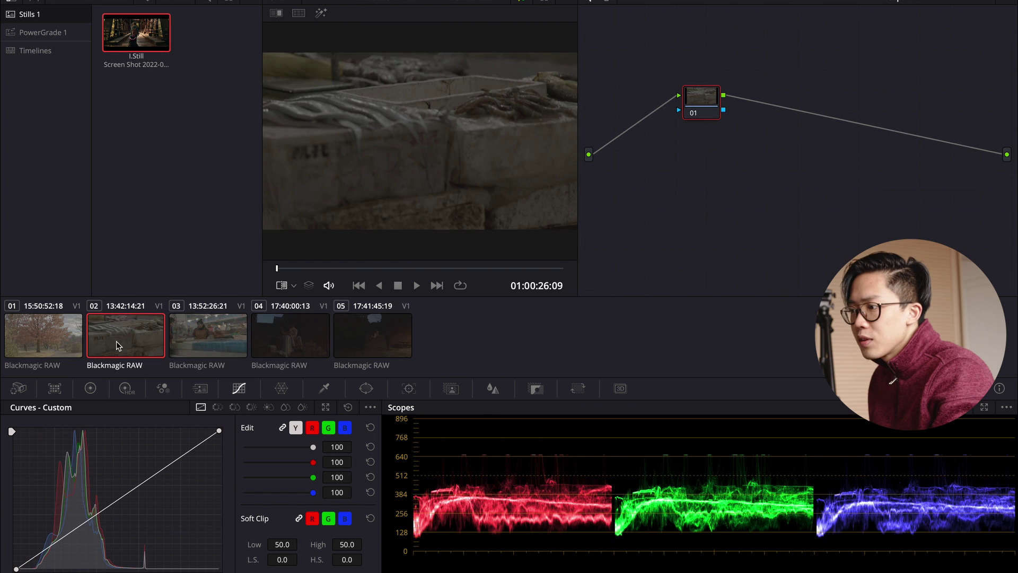
{"action": "left_click", "coordinate": [62, 340]}
{"action": "left_click", "coordinate": [126, 342]}
{"action": "left_click", "coordinate": [204, 340]}
{"action": "left_click", "coordinate": [289, 339]}
{"action": "left_click", "coordinate": [347, 336]}
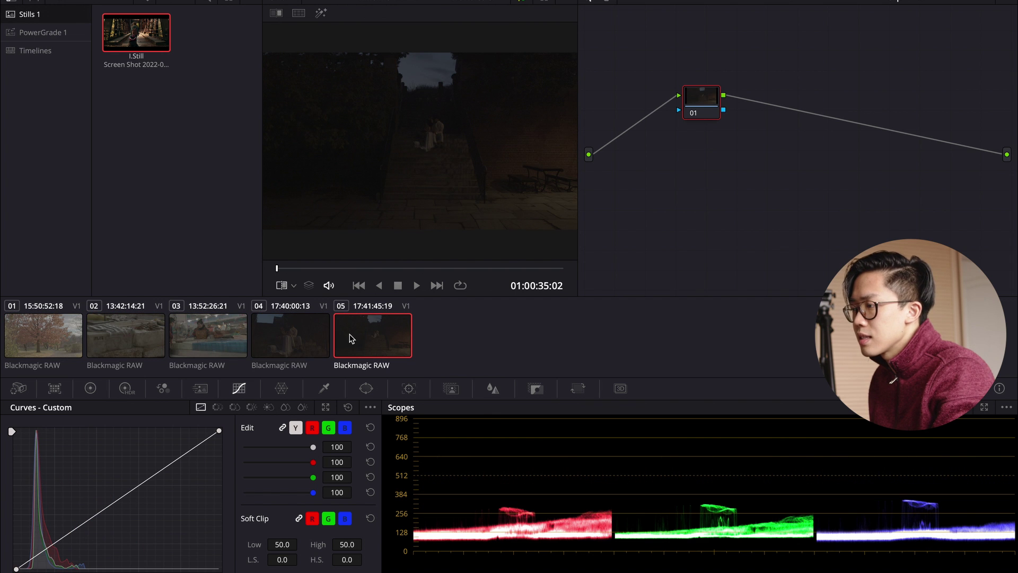
{"action": "left_click", "coordinate": [62, 349]}
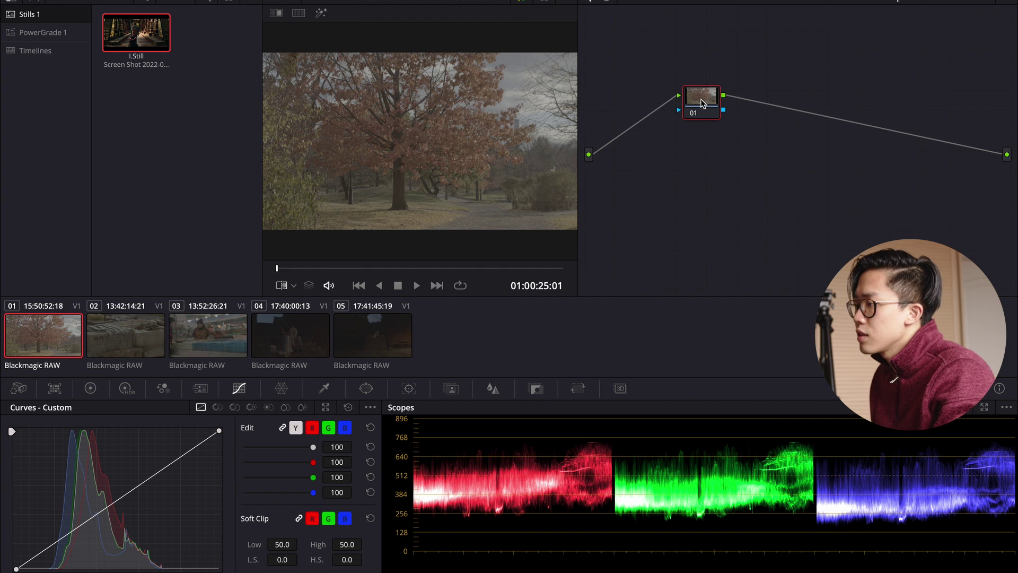
Move node 01 closer to the source input and add five serial nodes after it
{"action": "left_click_drag", "start_coordinate": [701, 99], "coordinate": [666, 99]}
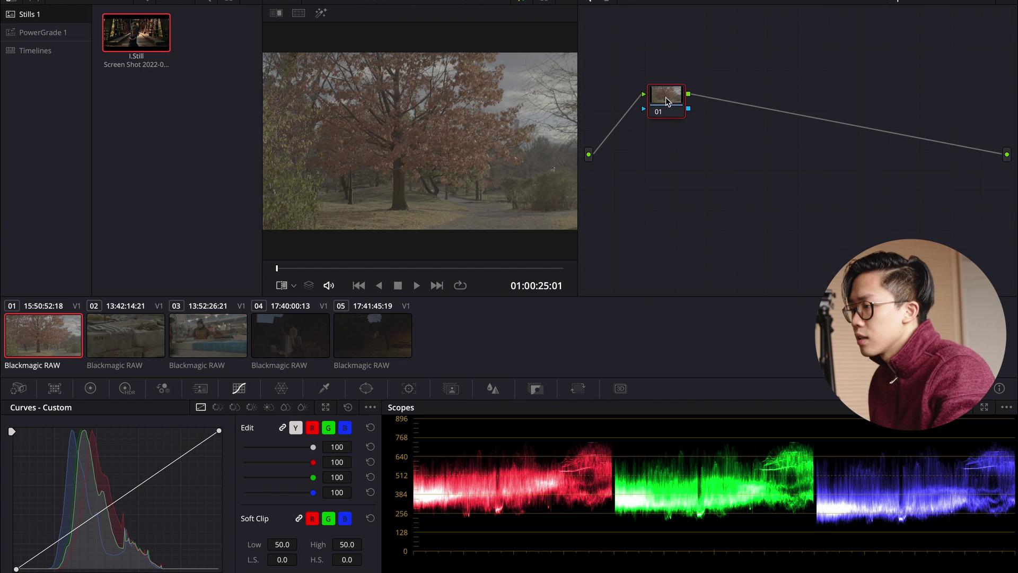
{"action": "key", "text": "alt+s"}
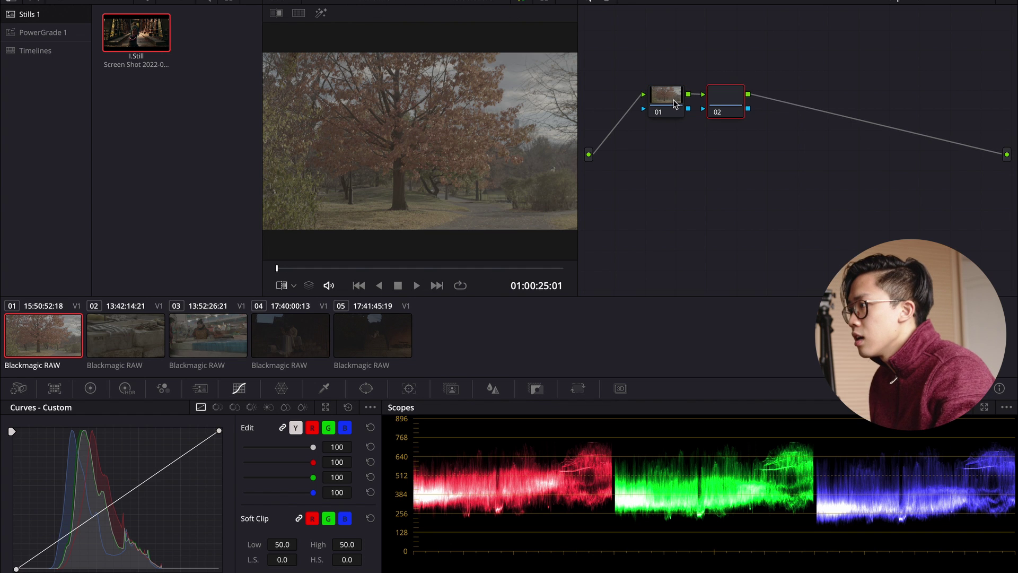
{"action": "key", "text": "alt+s"}
{"action": "key", "text": "alt+s"}
{"action": "key", "text": "alt+s"}
{"action": "key", "text": "alt+s"}
Go through the added serial nodes 02 to 06 and delete them all, leaving only node 01
{"action": "left_click_drag", "start_coordinate": [965, 53], "coordinate": [700, 112]}
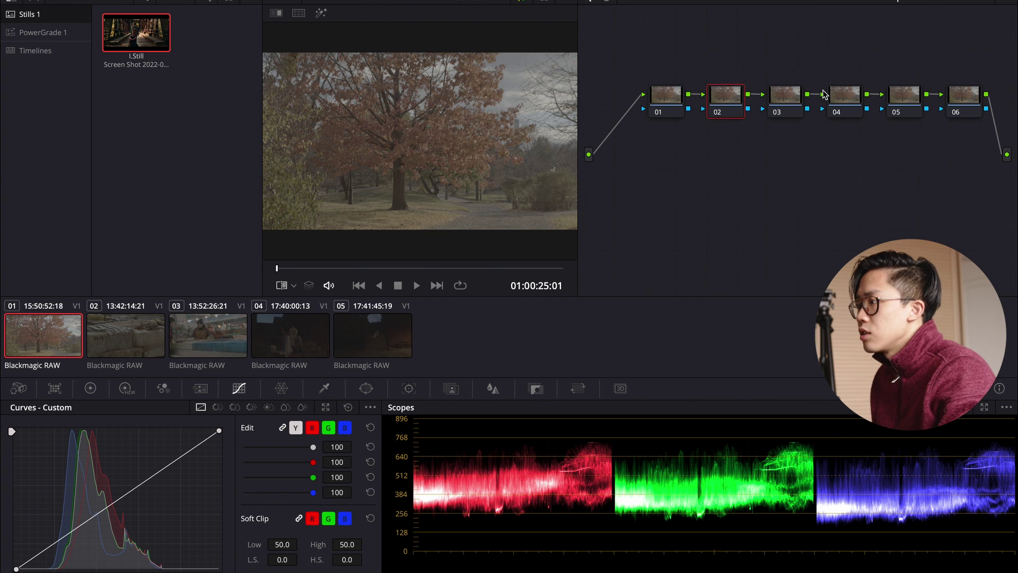
{"action": "left_click", "coordinate": [791, 97]}
{"action": "left_click", "coordinate": [859, 95]}
{"action": "left_click", "coordinate": [915, 93]}
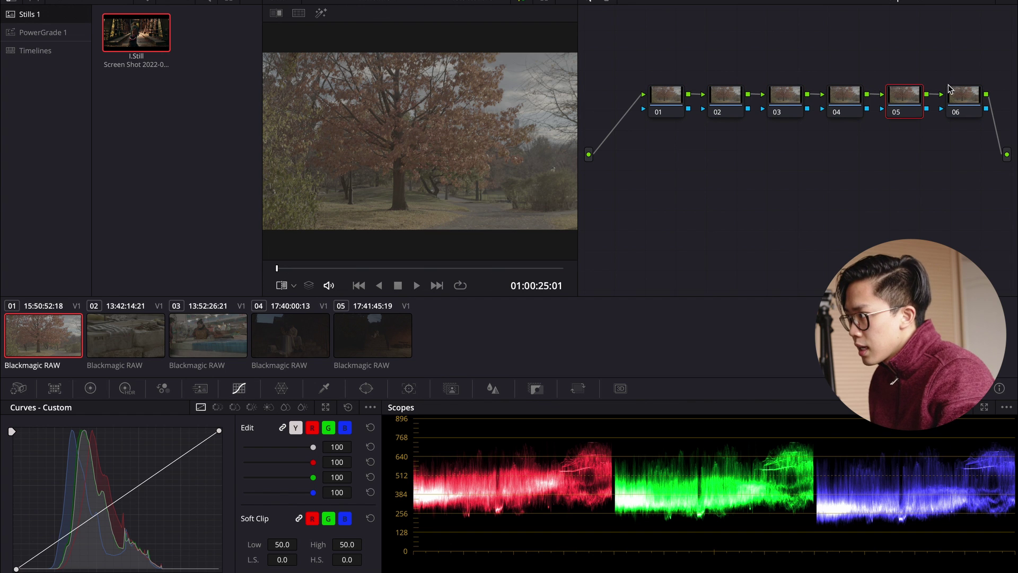
{"action": "left_click", "coordinate": [955, 93]}
{"action": "left_click_drag", "start_coordinate": [985, 53], "coordinate": [701, 135]}
{"action": "key", "text": "Delete"}
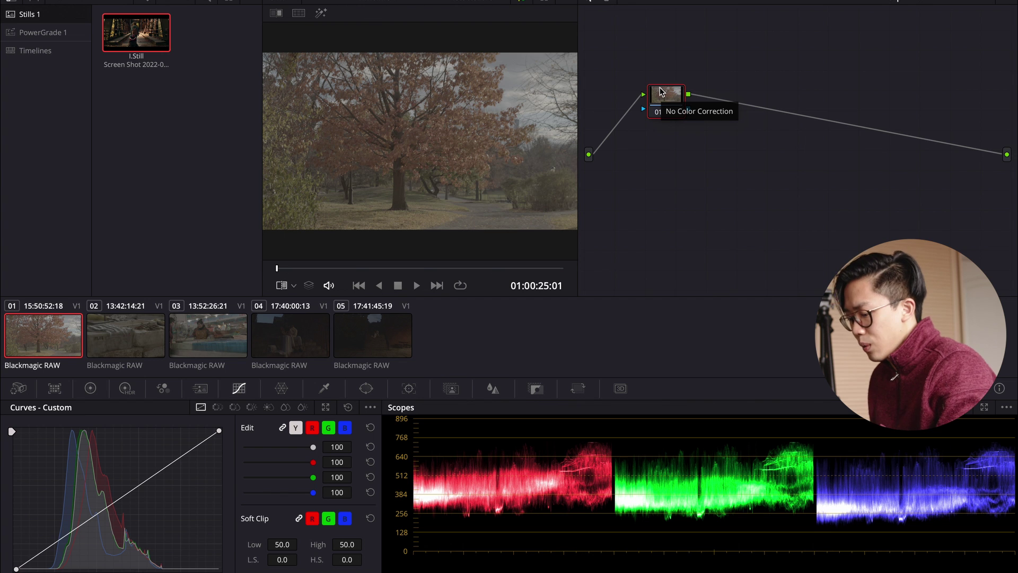
Add two serial nodes after node 01, then select node 01 and nudge it toward the source
{"action": "key", "text": "alt+s"}
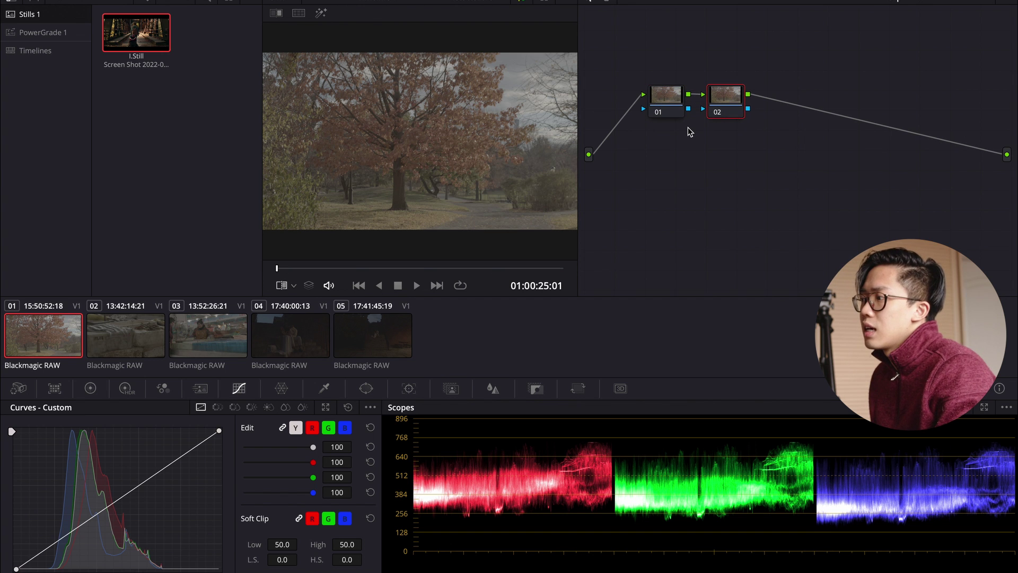
{"action": "key", "text": "alt+s"}
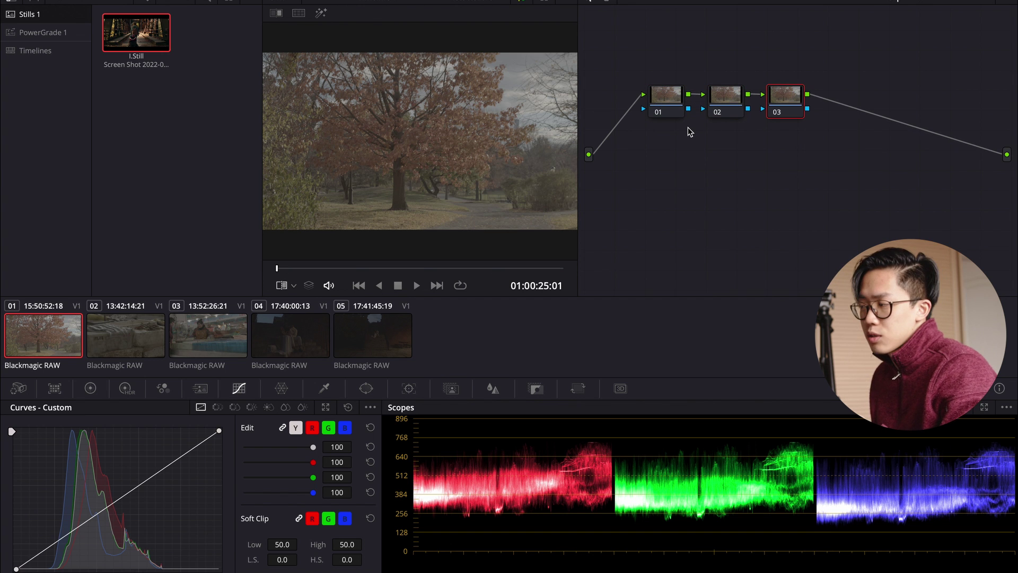
{"action": "left_click", "coordinate": [660, 96]}
{"action": "left_click_drag", "start_coordinate": [660, 96], "coordinate": [655, 98]}
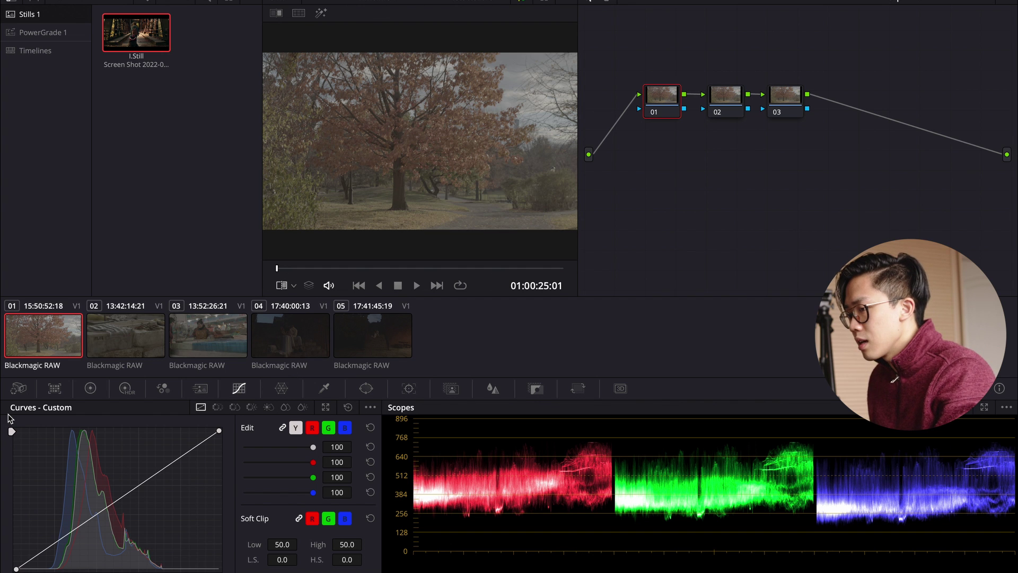
Set the tree clip's Camera Raw decoding to use Clip settings
{"action": "left_click", "coordinate": [19, 392]}
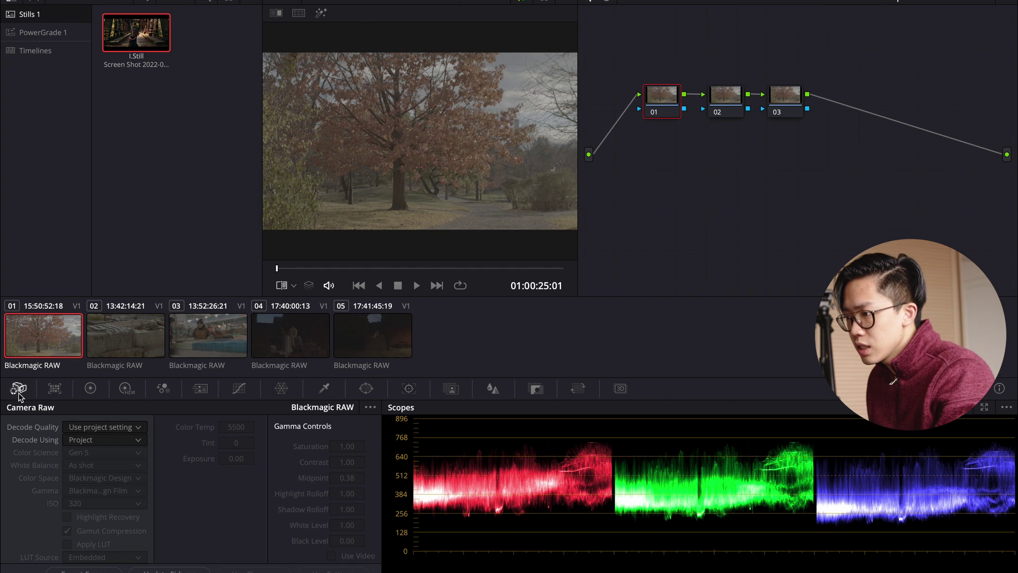
{"action": "left_click", "coordinate": [105, 441]}
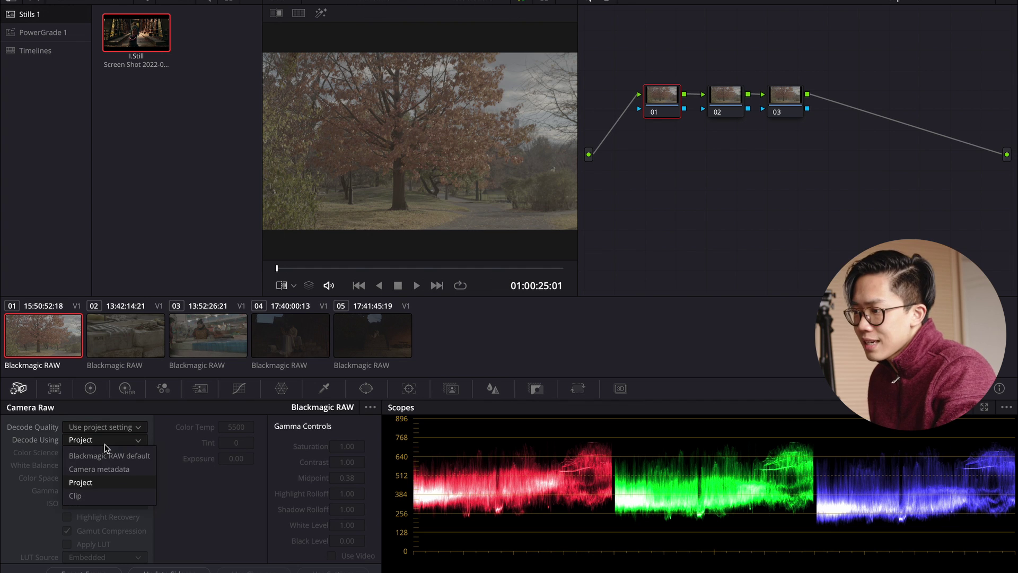
{"action": "left_click", "coordinate": [93, 495]}
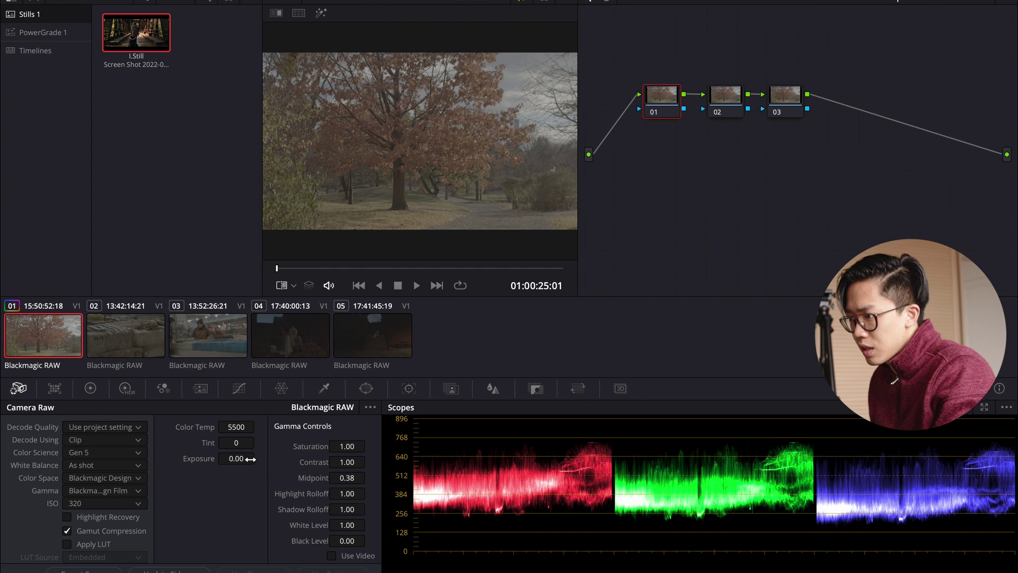
{"action": "left_click", "coordinate": [120, 428]}
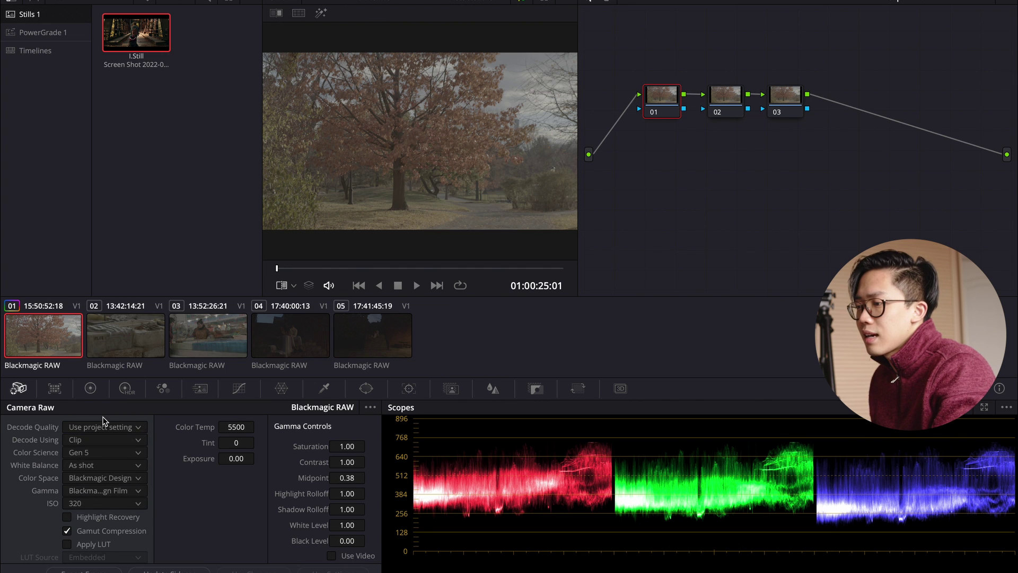
Try raising node 01's saturation to 100 in the primary color wheels, and undo the recent changes
{"action": "left_click", "coordinate": [90, 395]}
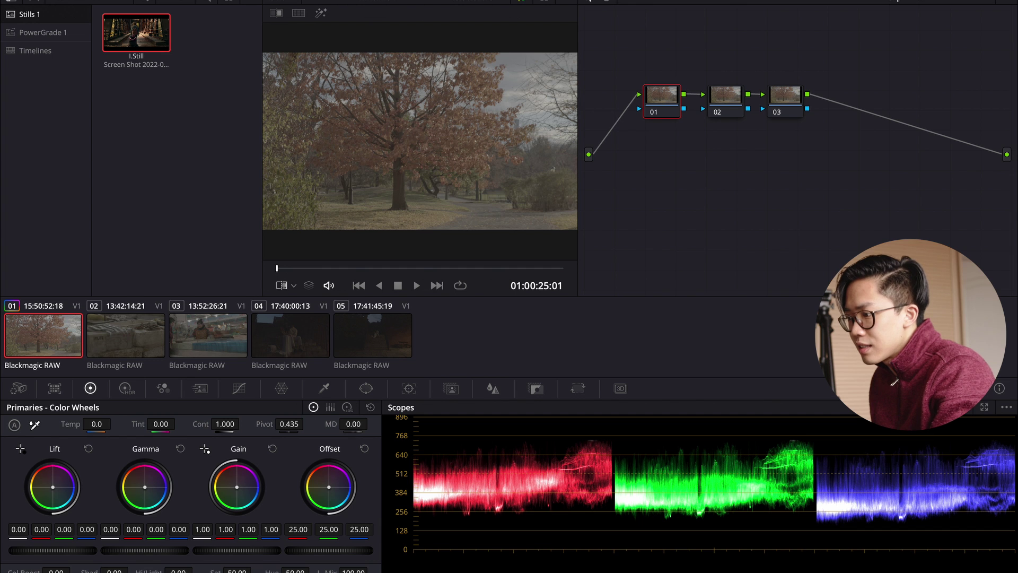
{"action": "left_click_drag", "start_coordinate": [240, 572], "coordinate": [255, 571]}
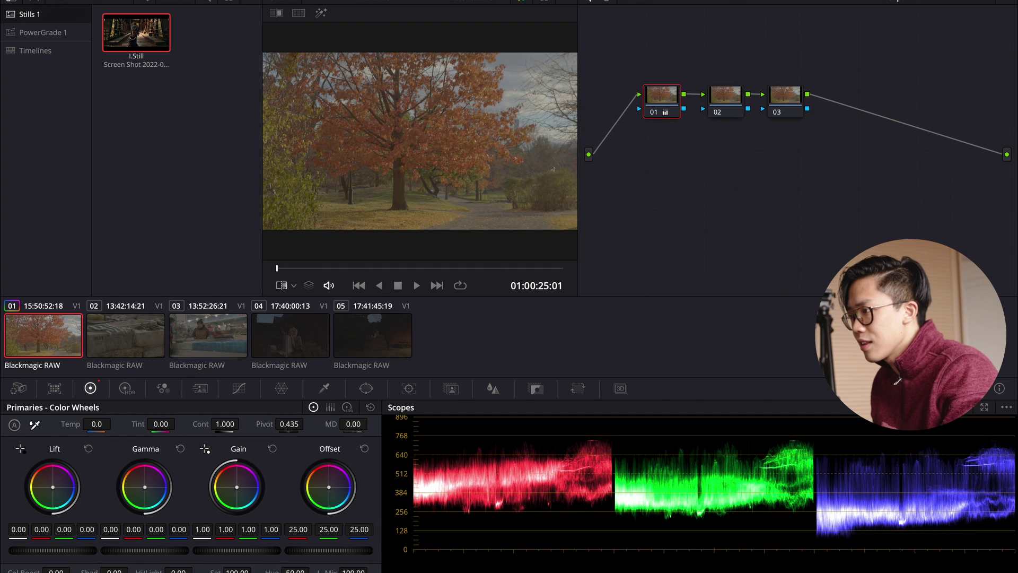
{"action": "key", "text": "ctrl+z"}
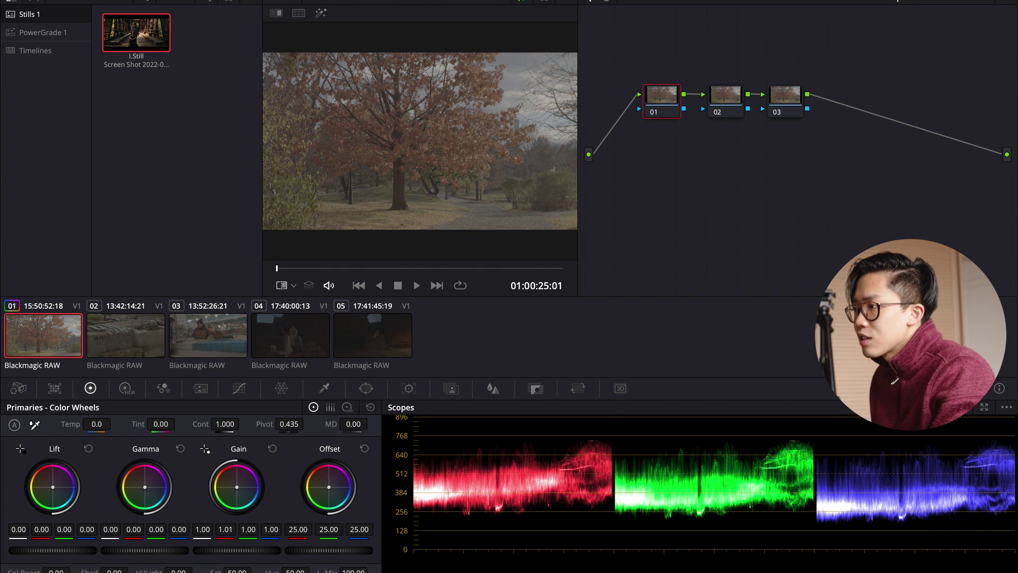
{"action": "key", "text": "ctrl+z"}
{"action": "key", "text": "ctrl+z"}
{"action": "key", "text": "ctrl+z"}
{"action": "key", "text": "ctrl+z"}
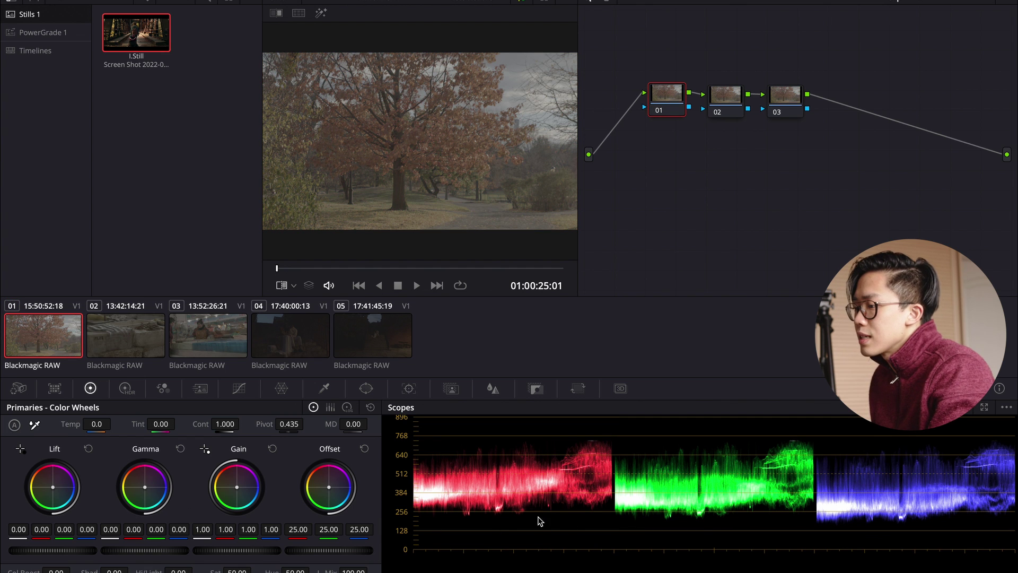
Set node 01's saturation to 0 and switch the scopes from parade to waveform
{"action": "left_click", "coordinate": [237, 571]}
{"action": "type", "text": "0"}
{"action": "key", "text": "Return"}
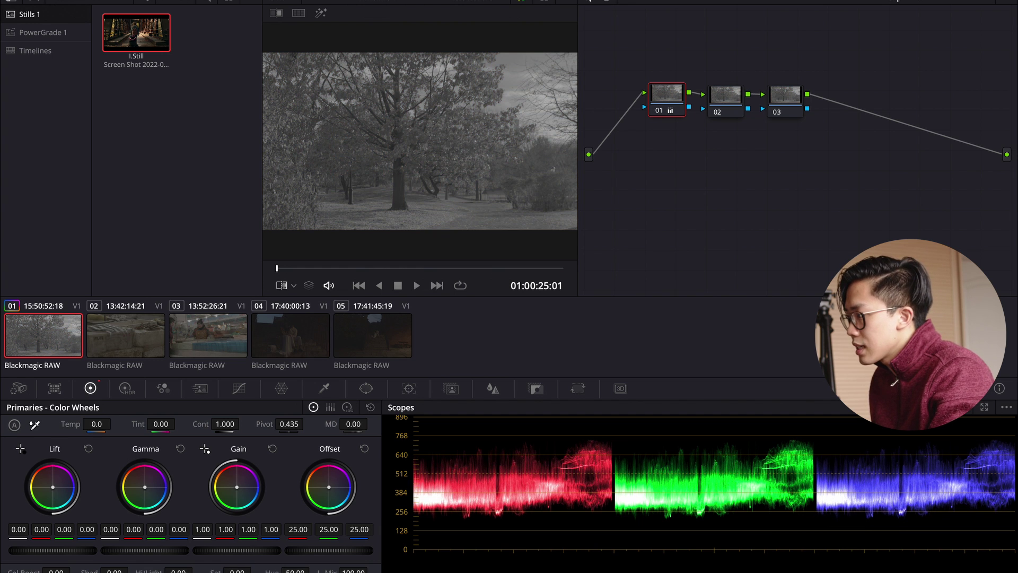
{"action": "left_click", "coordinate": [949, 407]}
{"action": "left_click", "coordinate": [949, 439]}
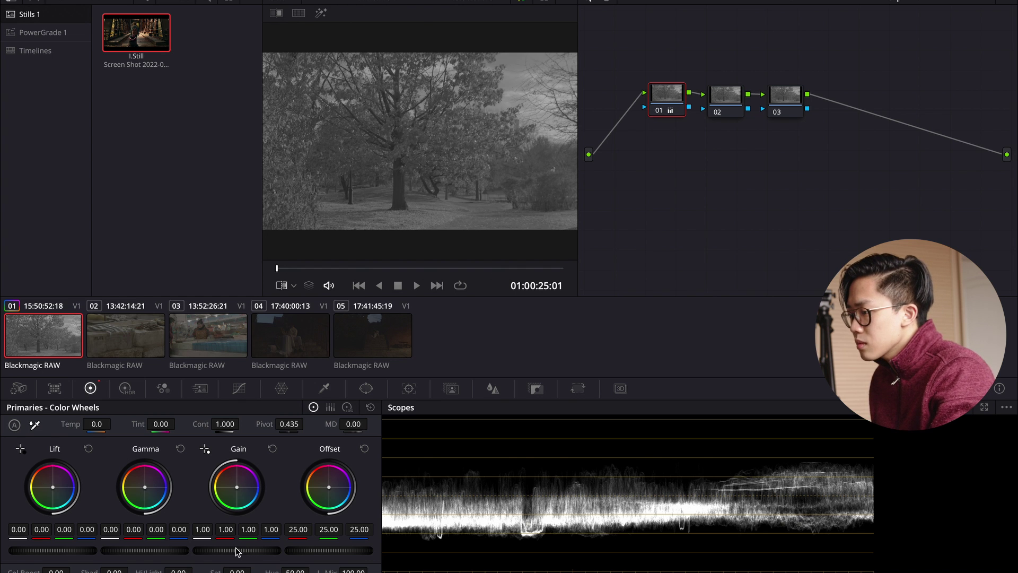
Raise node 01's master gain to 1.28 and lower its master lift to -0.10
{"action": "left_click_drag", "start_coordinate": [236, 550], "coordinate": [276, 551]}
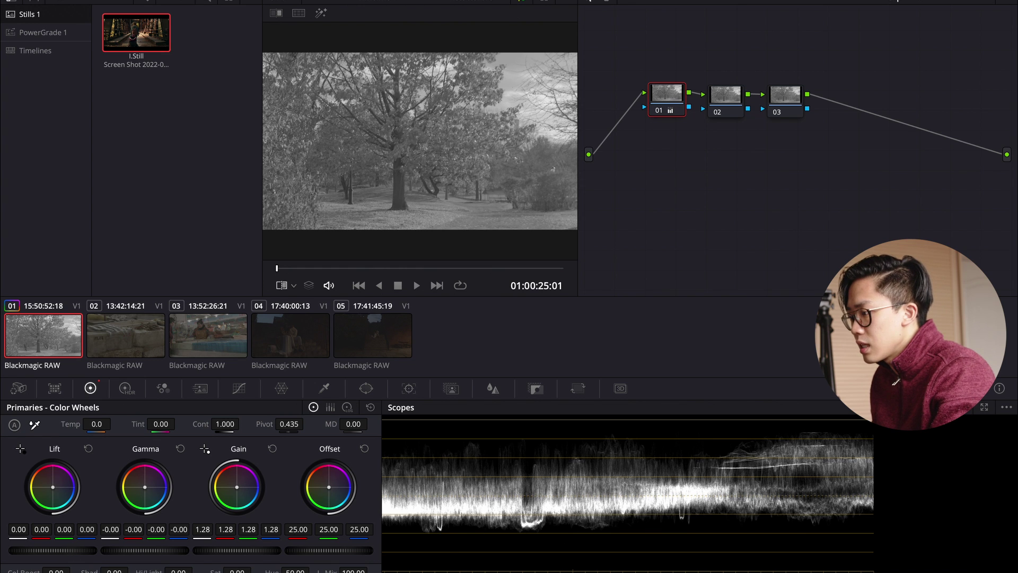
{"action": "left_click_drag", "start_coordinate": [53, 550], "coordinate": [93, 553]}
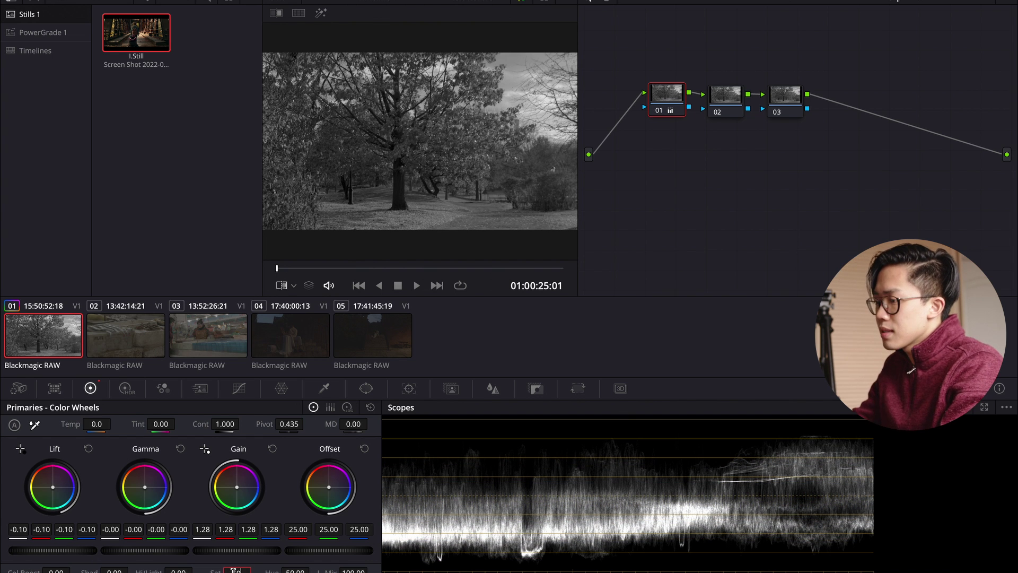
Preview the image in colour with saturation at 50, then set node 01's saturation back to 0
{"action": "key", "text": "Return"}
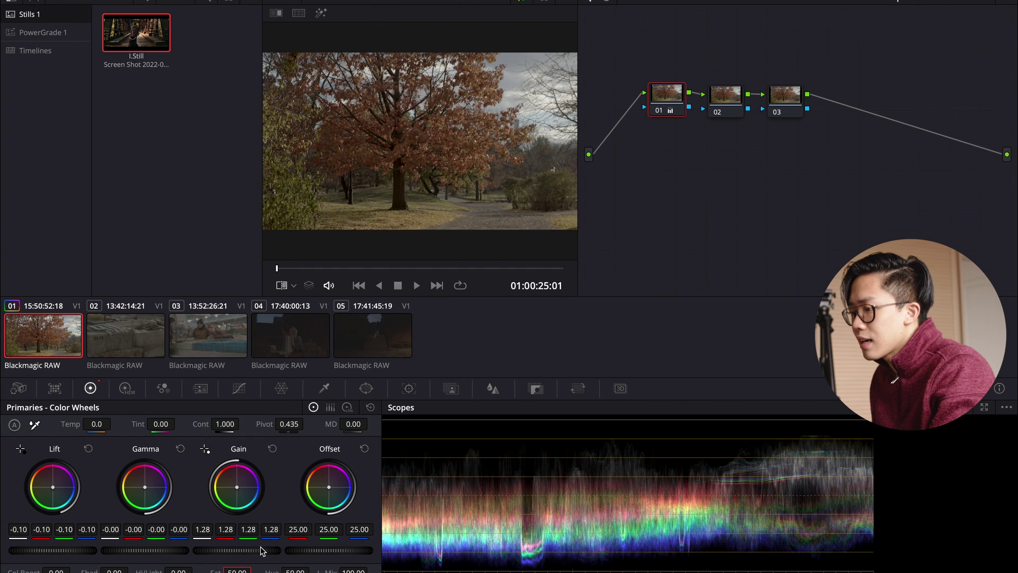
{"action": "left_click", "coordinate": [241, 569]}
{"action": "type", "text": "0"}
{"action": "key", "text": "Return"}
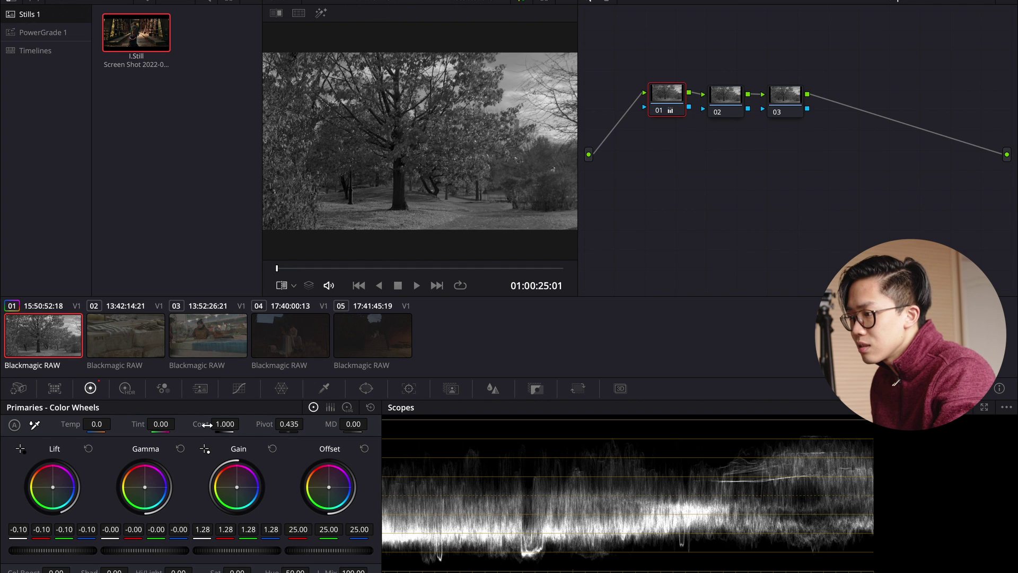
Shape node 01's custom curve with a lower point holding the shadows and an upper point raising the highlights
{"action": "left_click", "coordinate": [240, 393]}
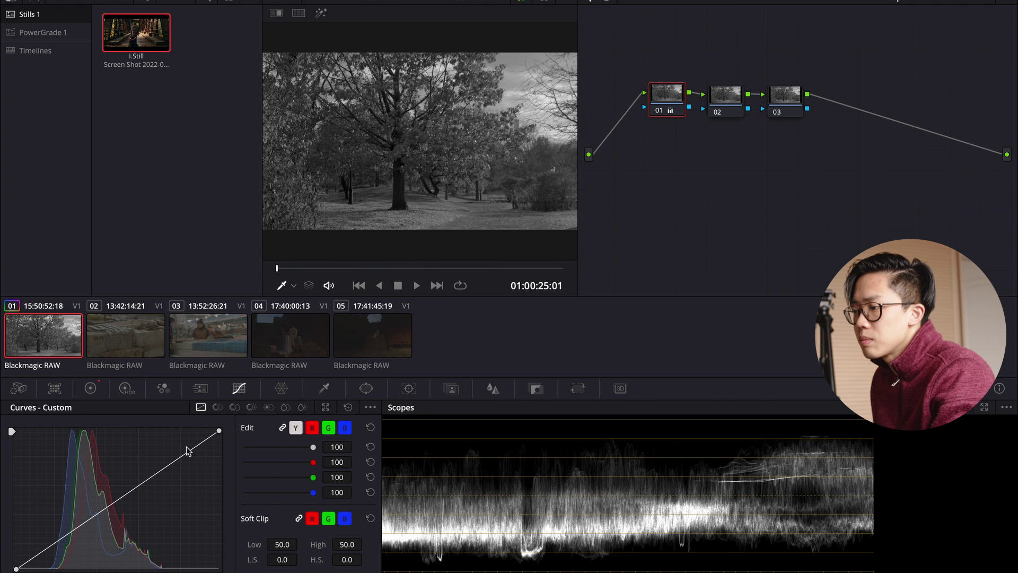
{"action": "left_click", "coordinate": [80, 524]}
{"action": "left_click_drag", "start_coordinate": [79, 524], "coordinate": [69, 523]}
{"action": "left_click_drag", "start_coordinate": [168, 461], "coordinate": [151, 452]}
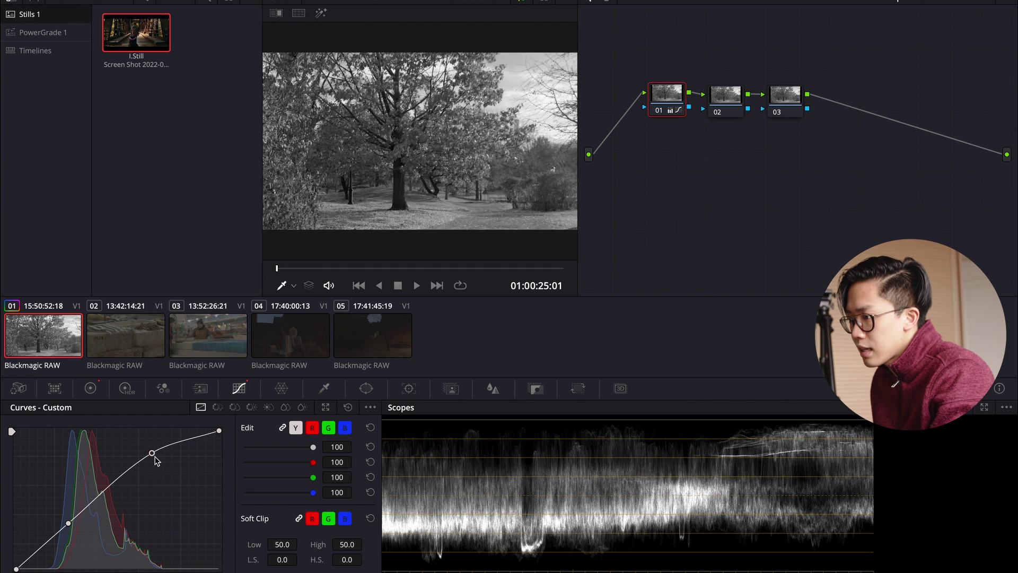
{"action": "mouse_move", "coordinate": [151, 453]}
{"action": "left_mouse_down"}
{"action": "mouse_move", "coordinate": [141, 458]}
{"action": "mouse_move", "coordinate": [152, 451]}
{"action": "left_mouse_up"}
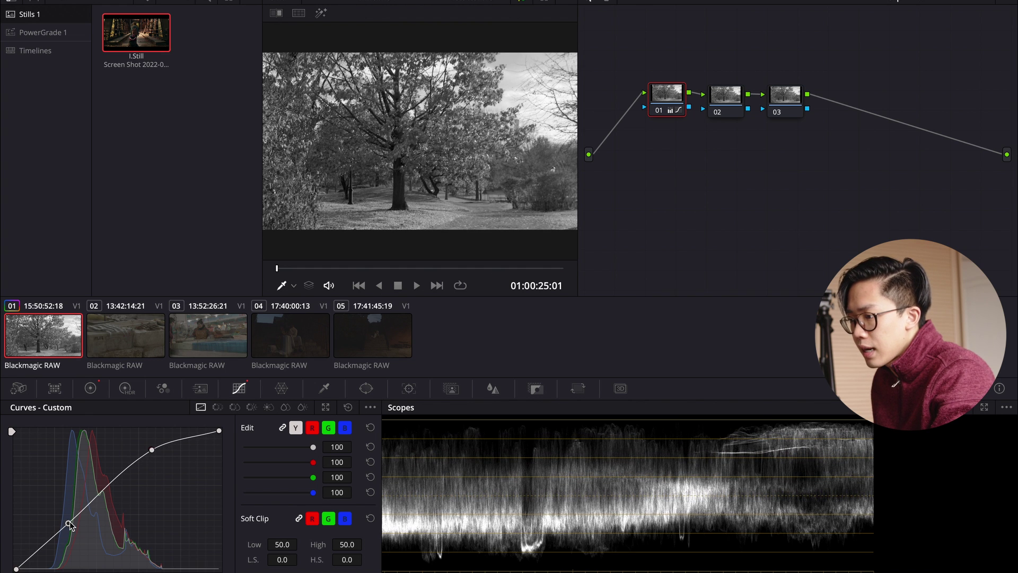
{"action": "left_click_drag", "start_coordinate": [69, 525], "coordinate": [72, 530]}
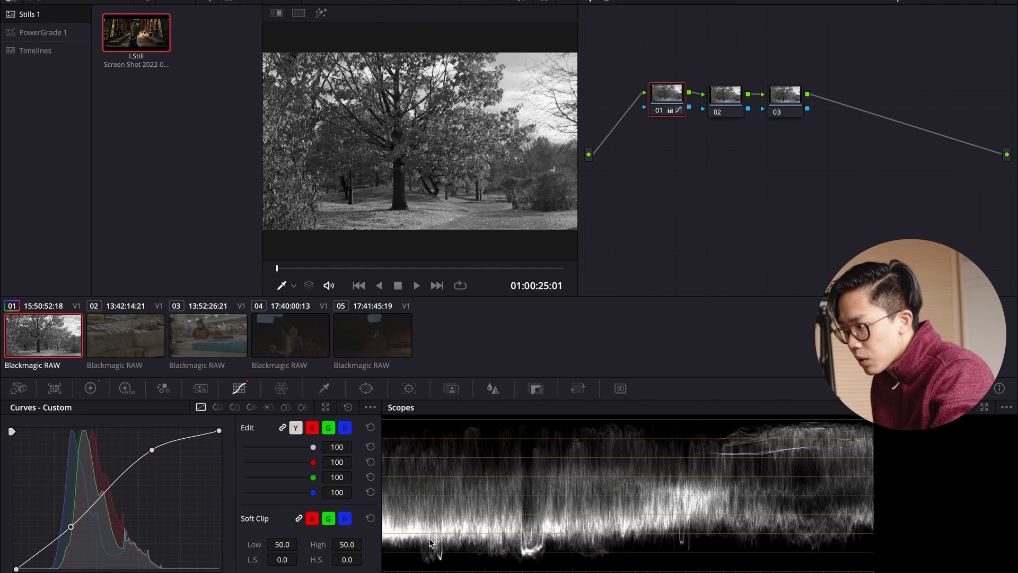
Deepen the darkest shadows with an extra low curve point and move the middle point up the curve
{"action": "left_click_drag", "start_coordinate": [50, 544], "coordinate": [49, 551]}
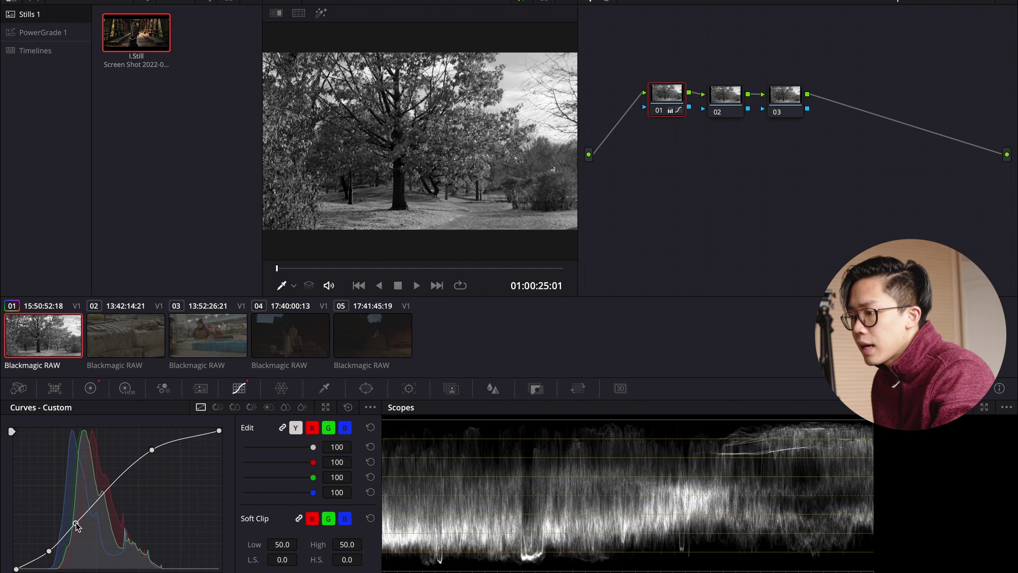
{"action": "left_click", "coordinate": [86, 514]}
{"action": "left_click_drag", "start_coordinate": [86, 517], "coordinate": [86, 514]}
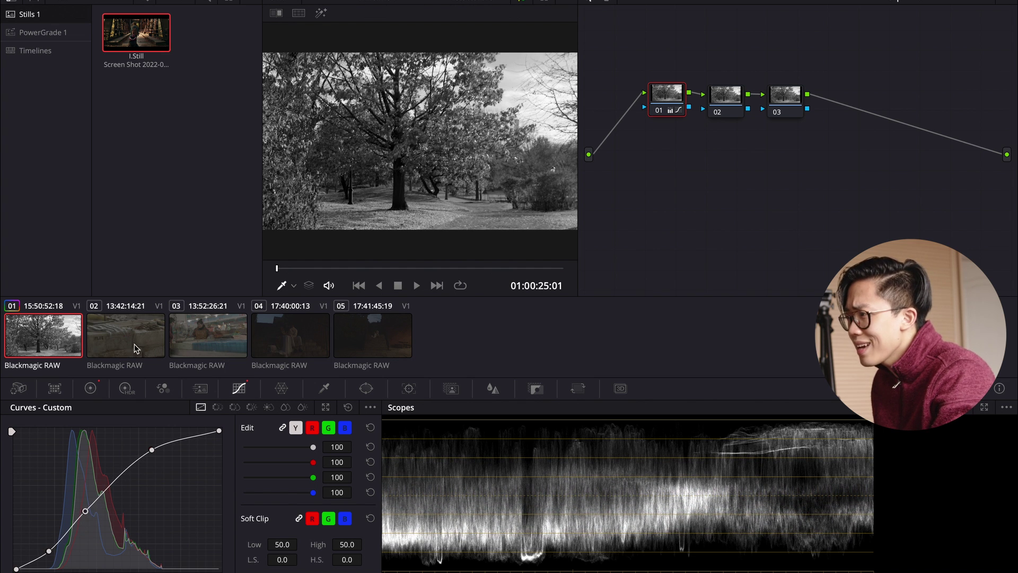
Set node 01's master gamma to 0.01 and its saturation to 50 in the primary color wheels
{"action": "left_click", "coordinate": [90, 388]}
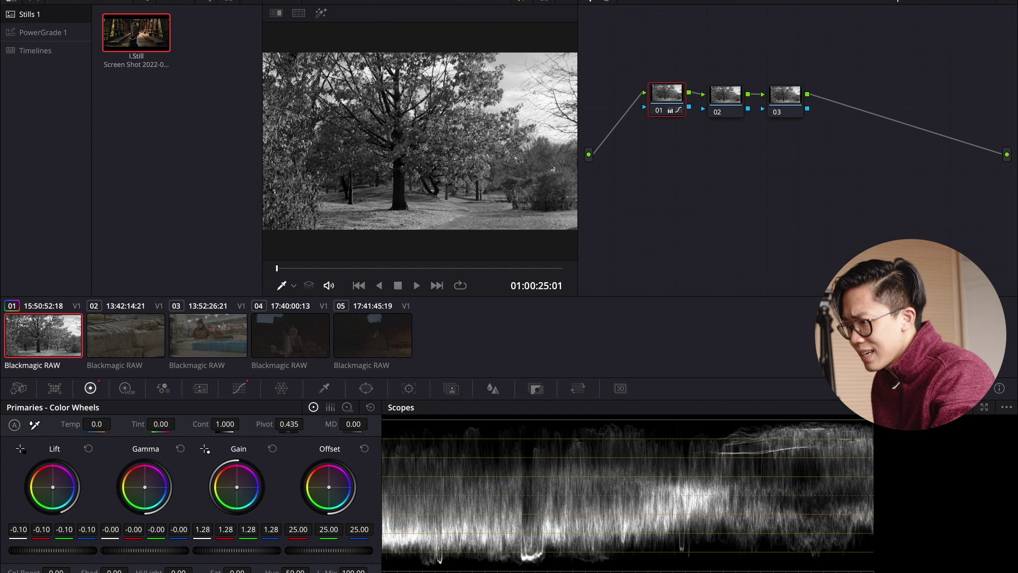
{"action": "left_click_drag", "start_coordinate": [150, 552], "coordinate": [143, 551]}
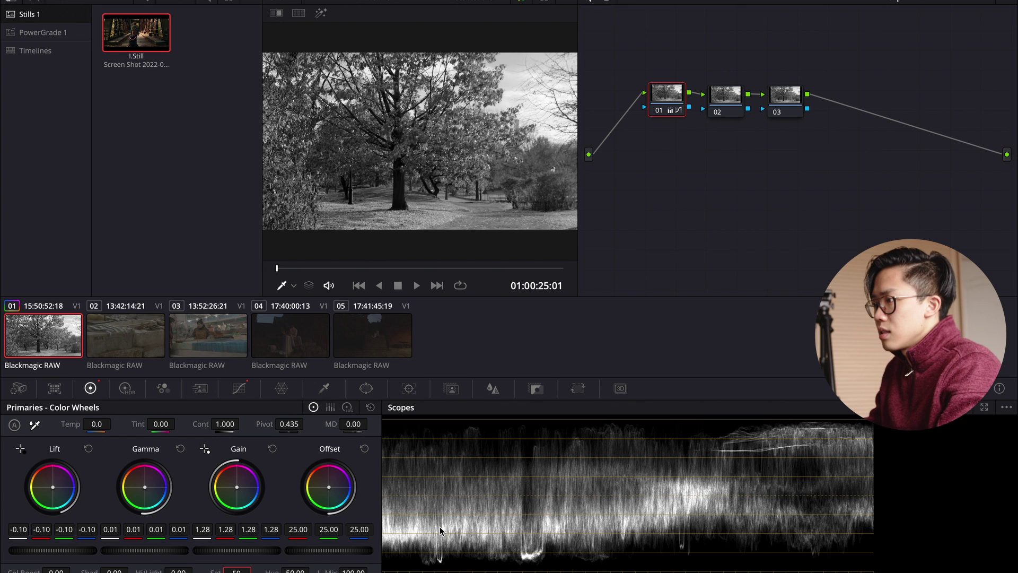
{"action": "key", "text": "Return"}
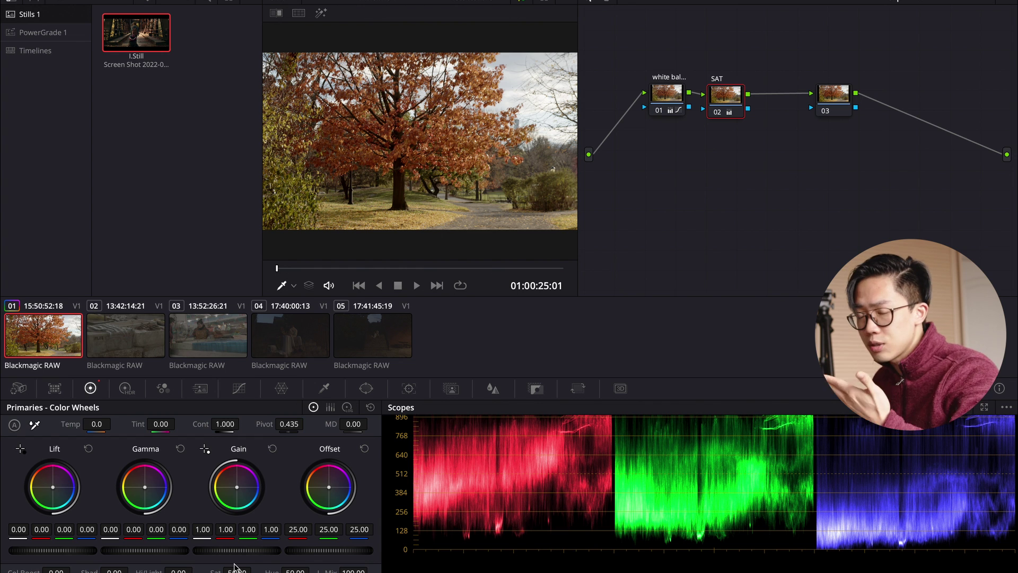
Raise the SAT node's saturation to 56.80 in the primary color wheels
{"action": "left_click_drag", "start_coordinate": [235, 568], "coordinate": [333, 374]}
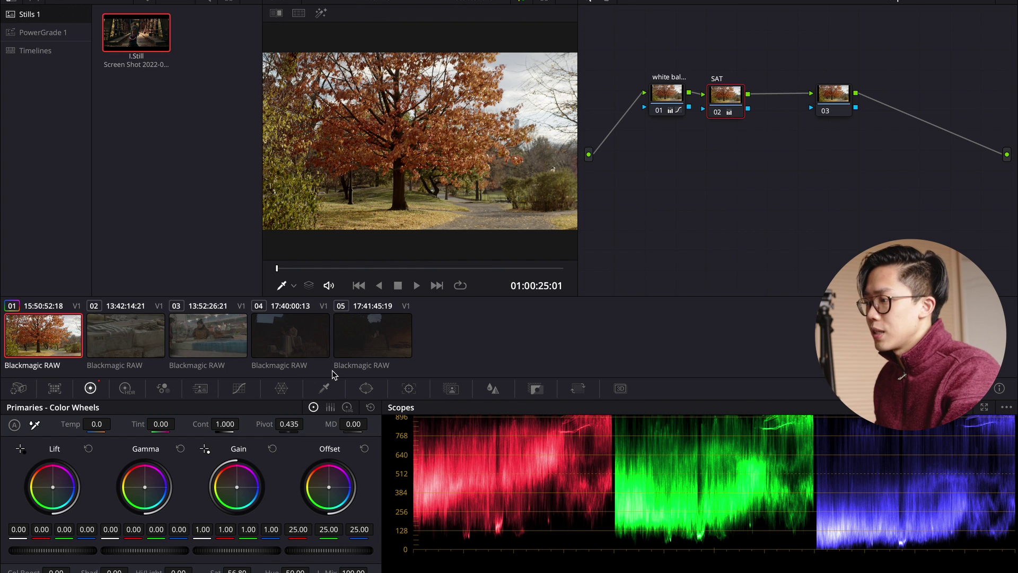
Show the gallery still as a wipe across the tree shot and switch the scopes to Waveform
{"action": "right_click", "coordinate": [147, 39]}
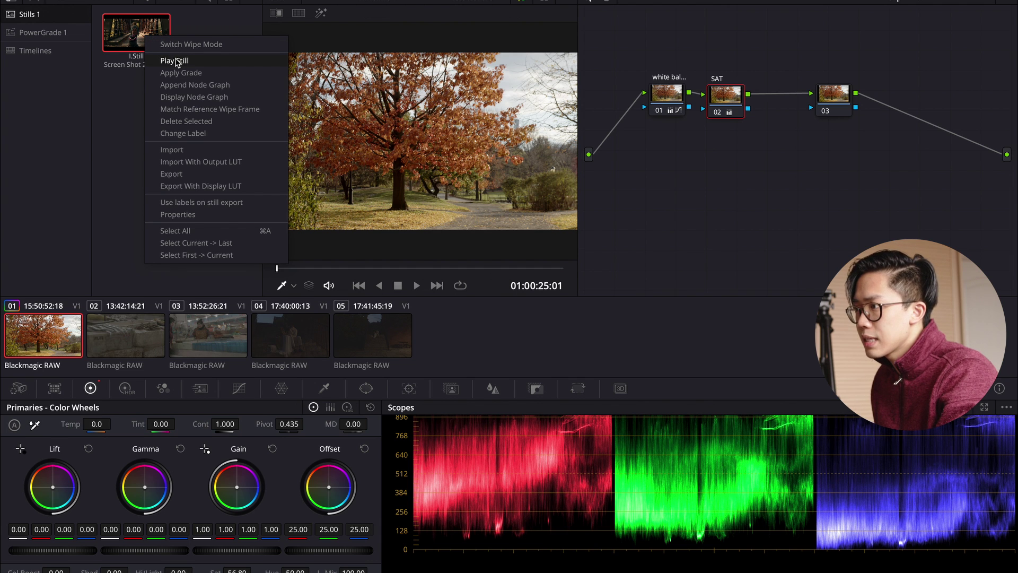
{"action": "left_click", "coordinate": [136, 48]}
{"action": "right_click", "coordinate": [130, 38]}
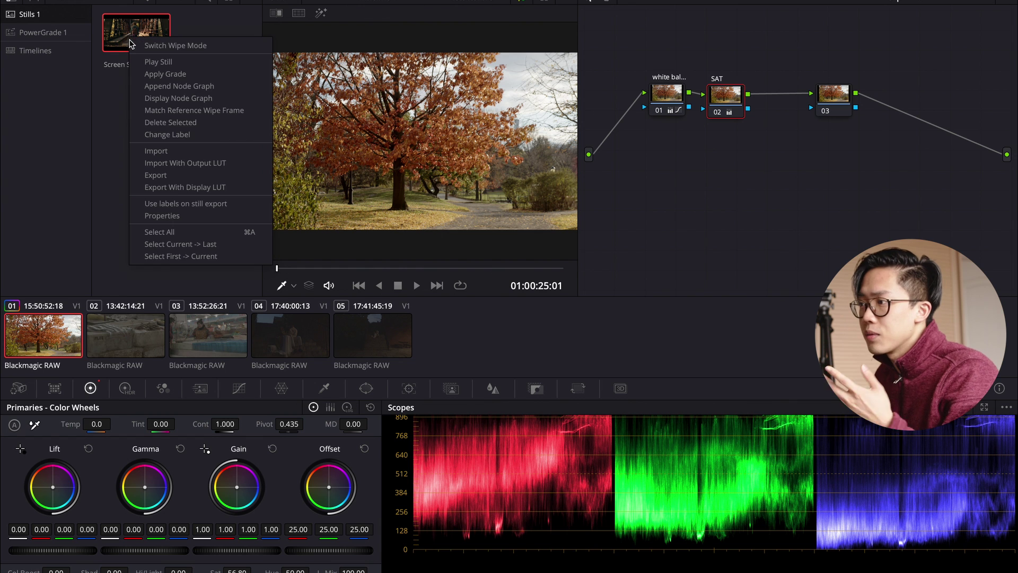
{"action": "left_click", "coordinate": [173, 62]}
{"action": "left_click_drag", "start_coordinate": [575, 130], "coordinate": [425, 142]}
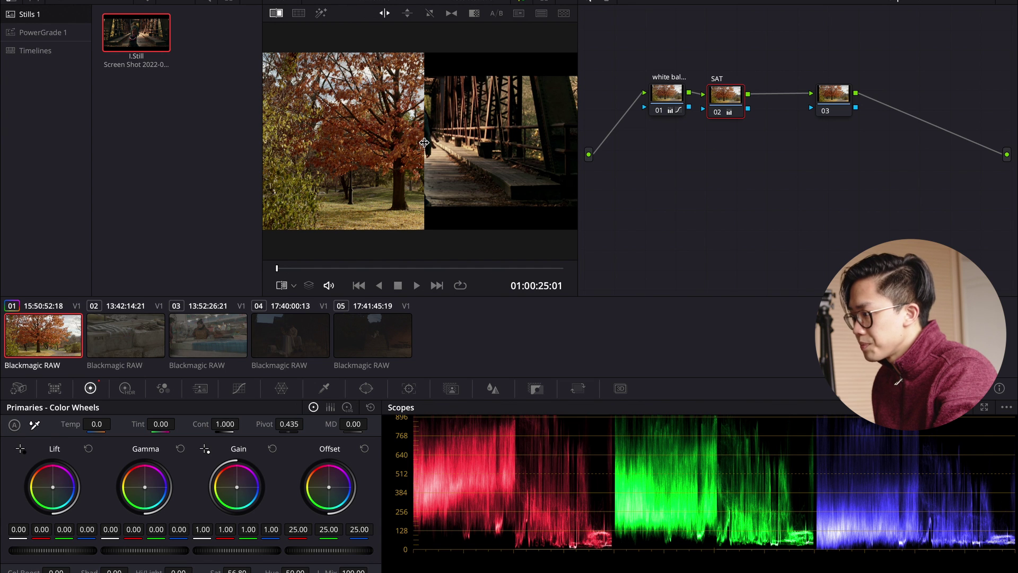
{"action": "left_click", "coordinate": [932, 407]}
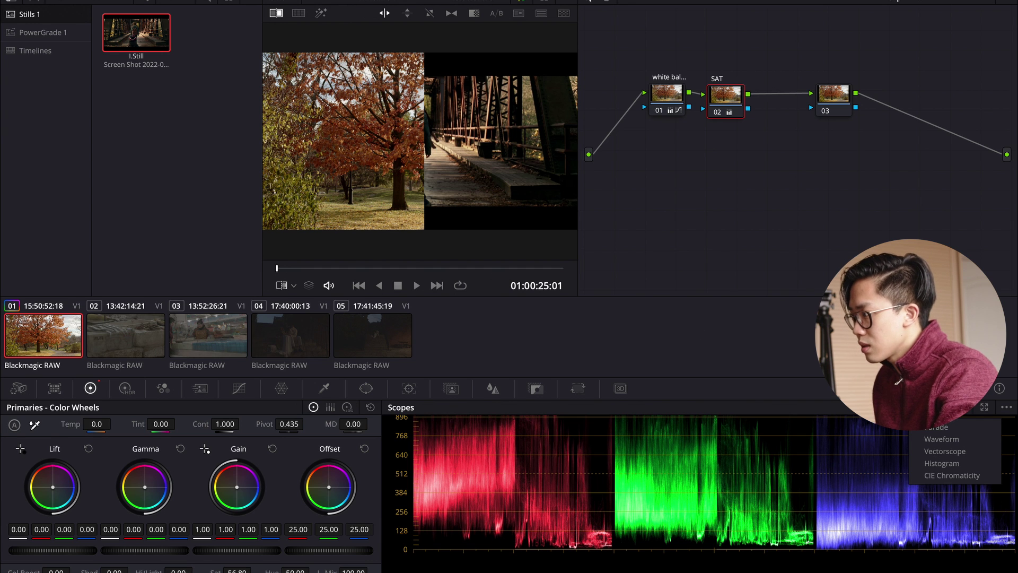
{"action": "left_click", "coordinate": [942, 439]}
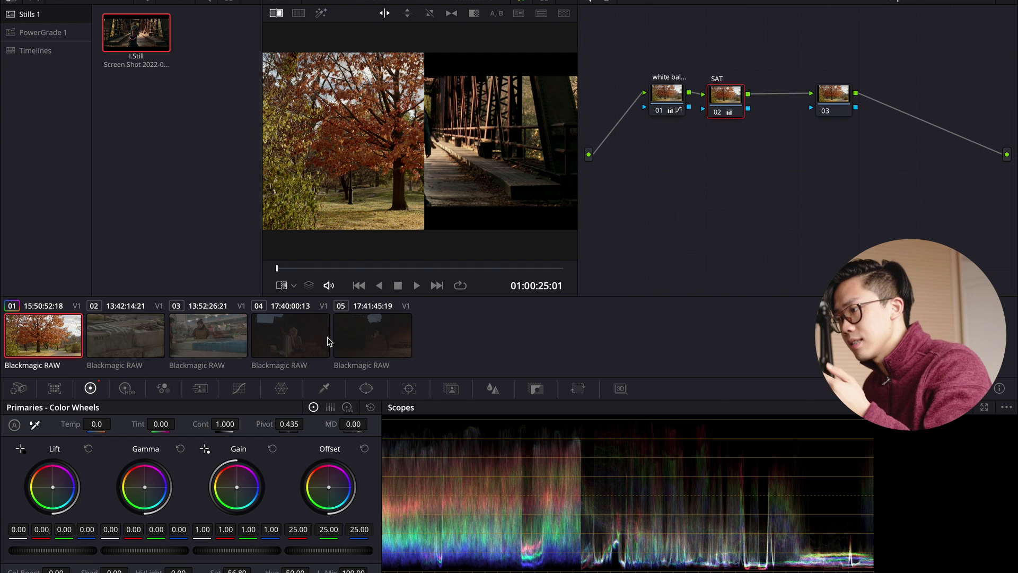
Slide the wipe back and forth to compare the waveforms of the tree shot and the reference still
{"action": "left_click_drag", "start_coordinate": [436, 160], "coordinate": [587, 173]}
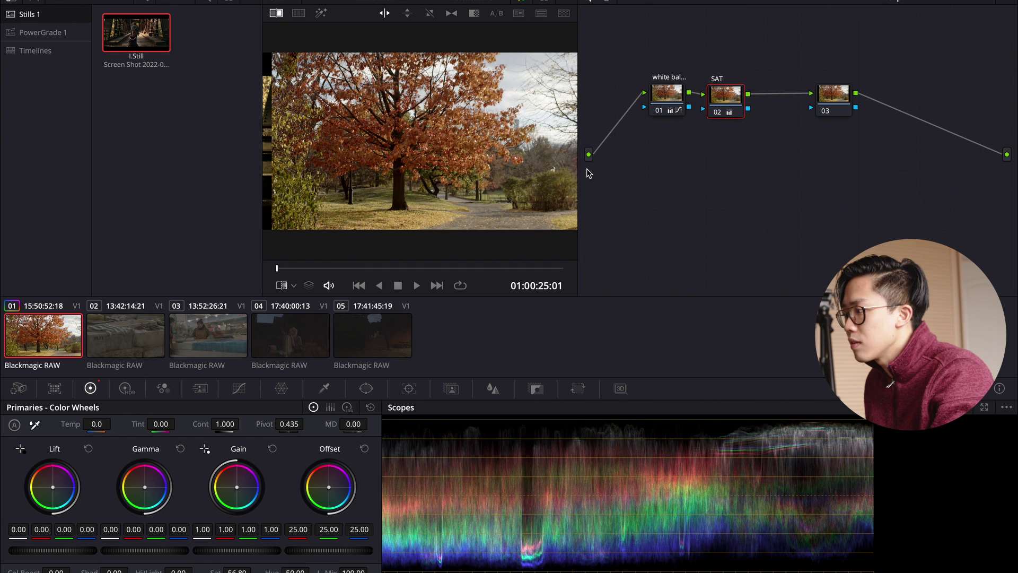
{"action": "left_click", "coordinate": [933, 408]}
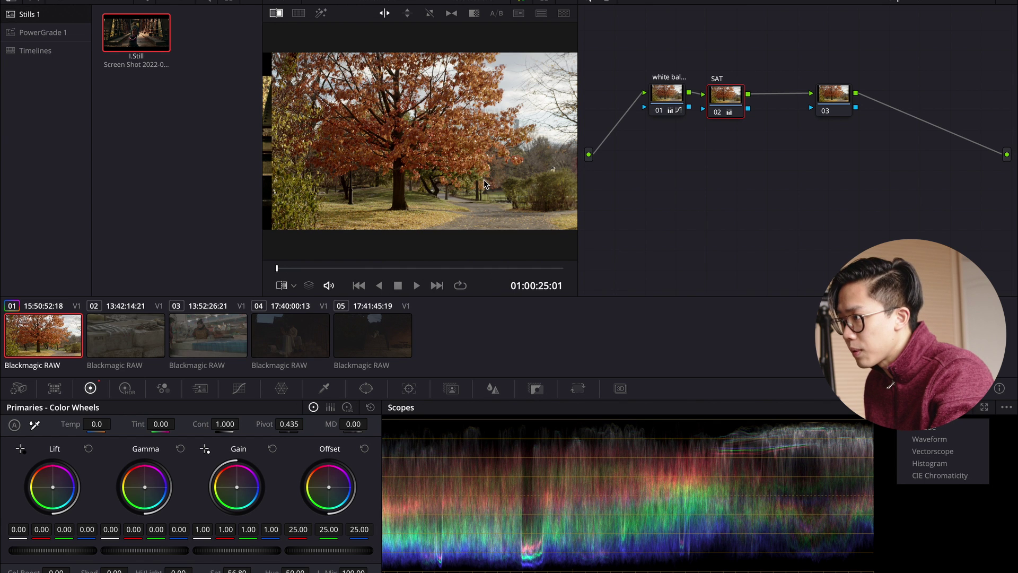
{"action": "left_click", "coordinate": [529, 179]}
{"action": "left_click_drag", "start_coordinate": [419, 182], "coordinate": [297, 187]}
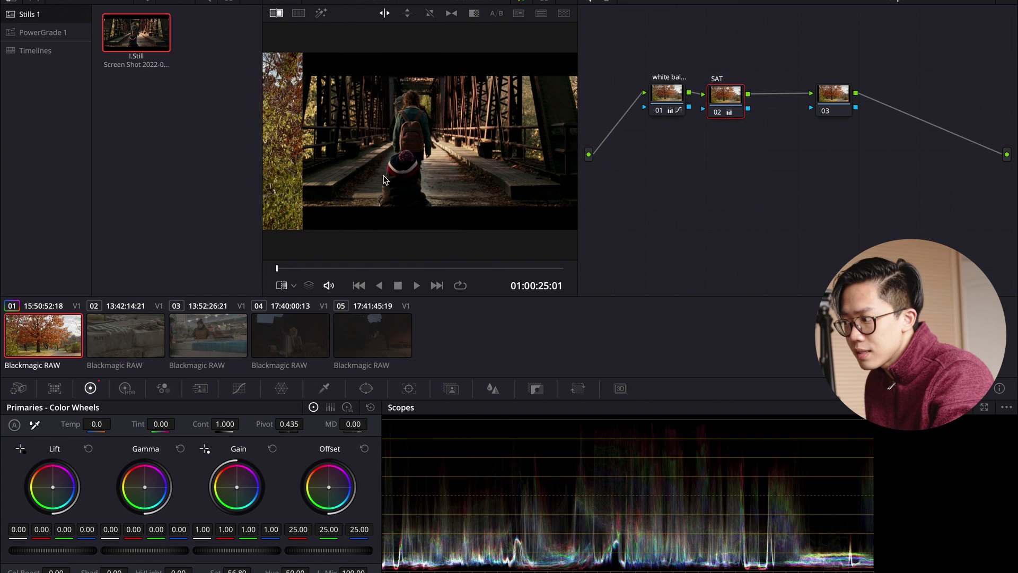
{"action": "mouse_move", "coordinate": [384, 181]}
{"action": "left_mouse_down"}
{"action": "mouse_move", "coordinate": [341, 176]}
{"action": "mouse_move", "coordinate": [399, 177]}
{"action": "left_mouse_up"}
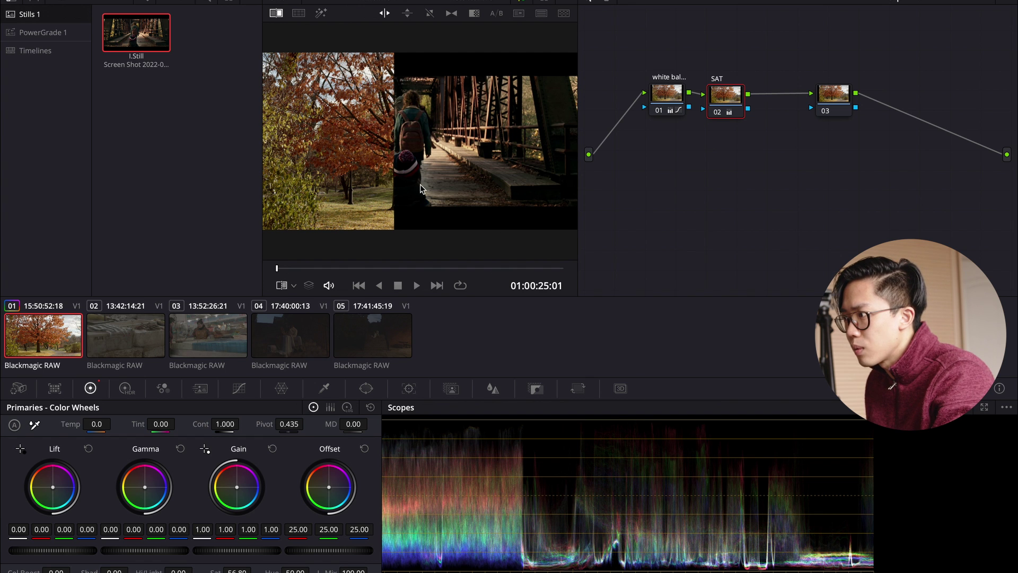
{"action": "left_click_drag", "start_coordinate": [394, 186], "coordinate": [602, 183]}
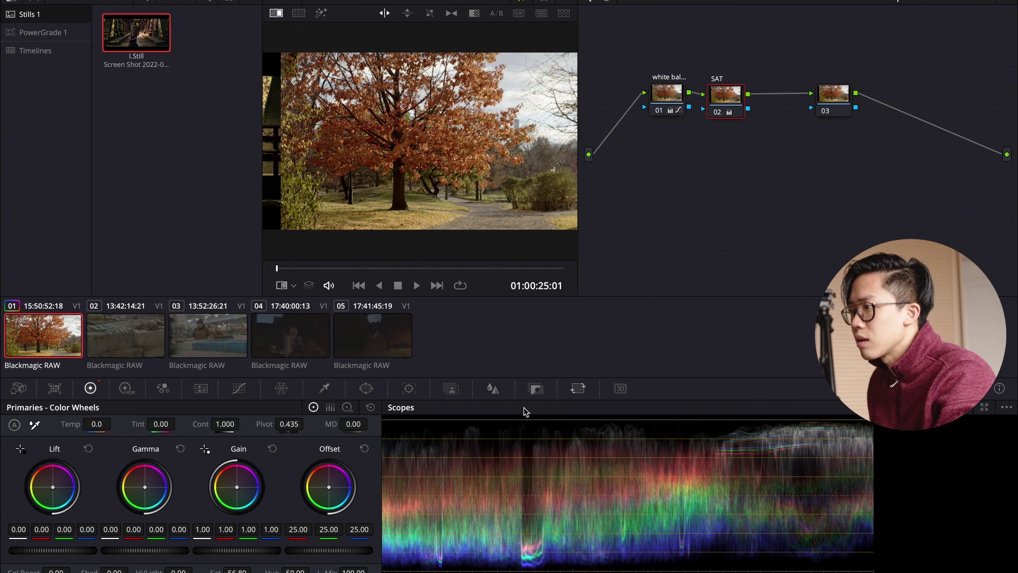
{"action": "left_click_drag", "start_coordinate": [384, 119], "coordinate": [471, 140]}
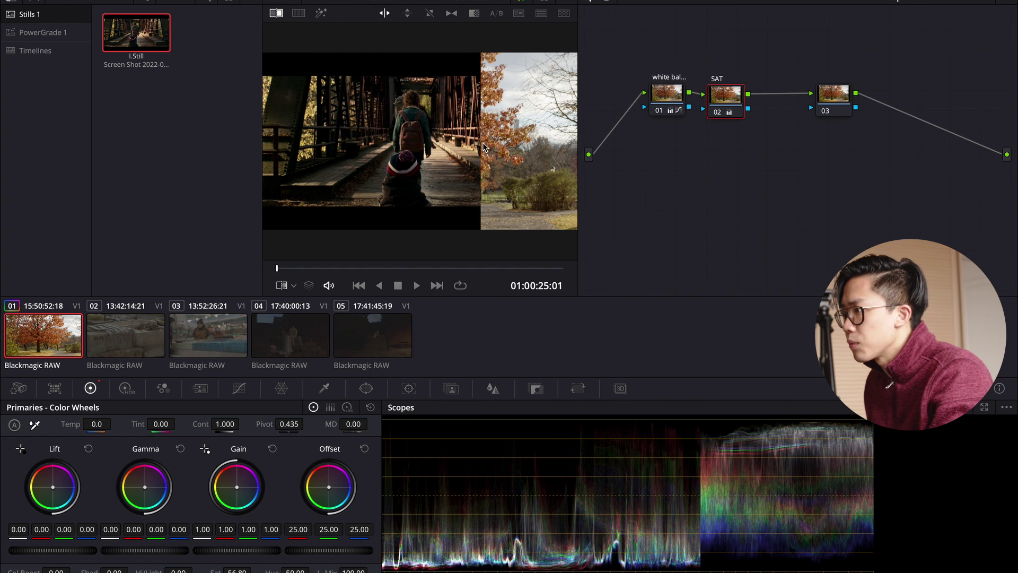
{"action": "left_click", "coordinate": [943, 407]}
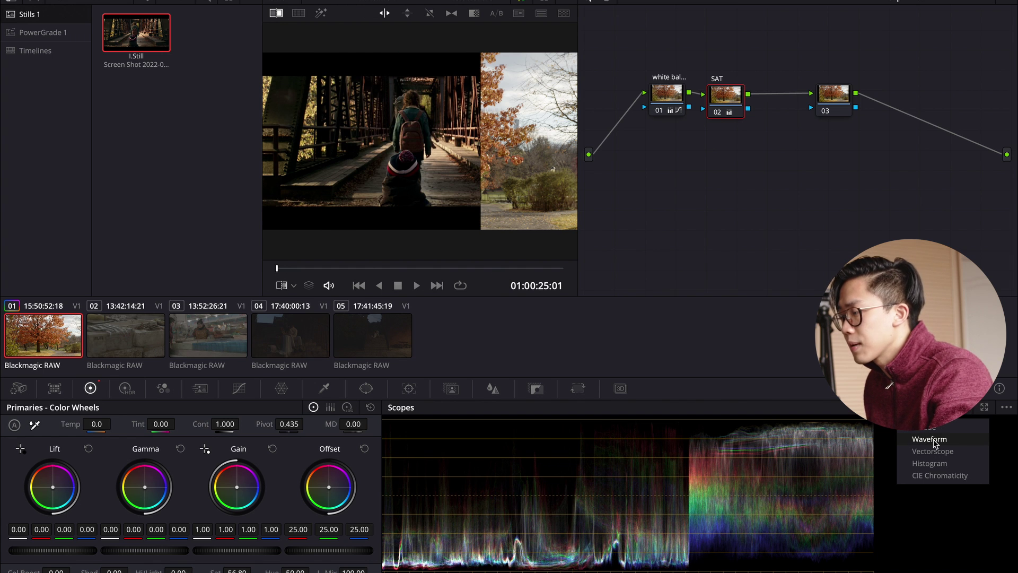
Set node 01's saturation to 0 and compare the black-and-white tree's waveform with the reference still across the wipe
{"action": "left_click", "coordinate": [660, 102]}
{"action": "left_click", "coordinate": [662, 101]}
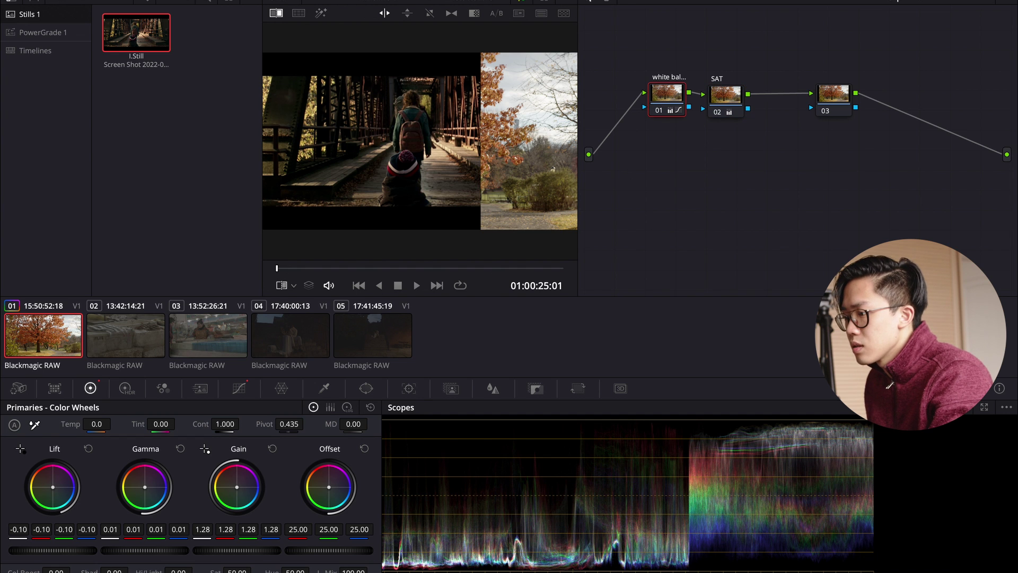
{"action": "left_click_drag", "start_coordinate": [286, 571], "coordinate": [254, 571]}
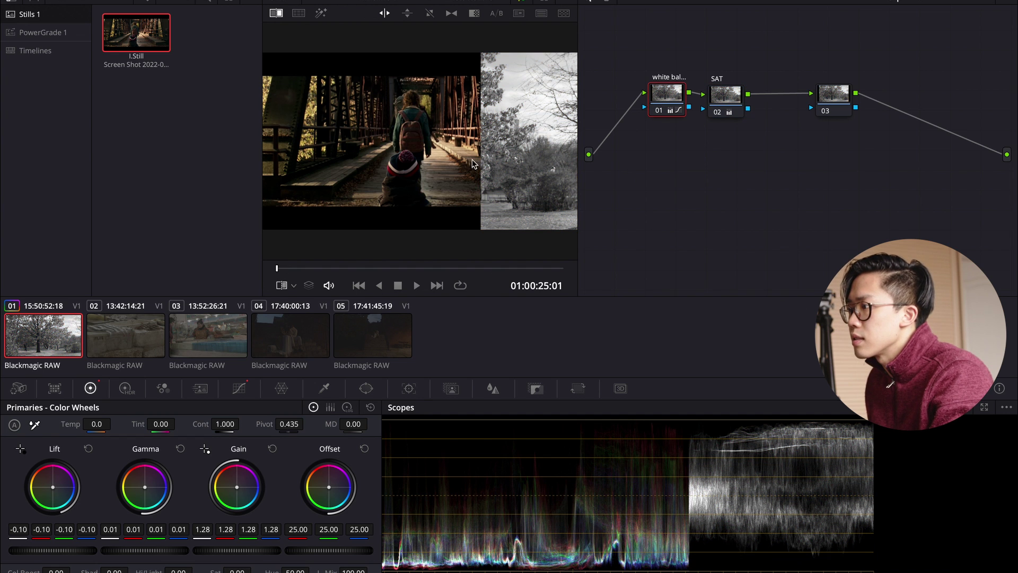
{"action": "left_click_drag", "start_coordinate": [474, 163], "coordinate": [546, 195]}
{"action": "left_click", "coordinate": [934, 427]}
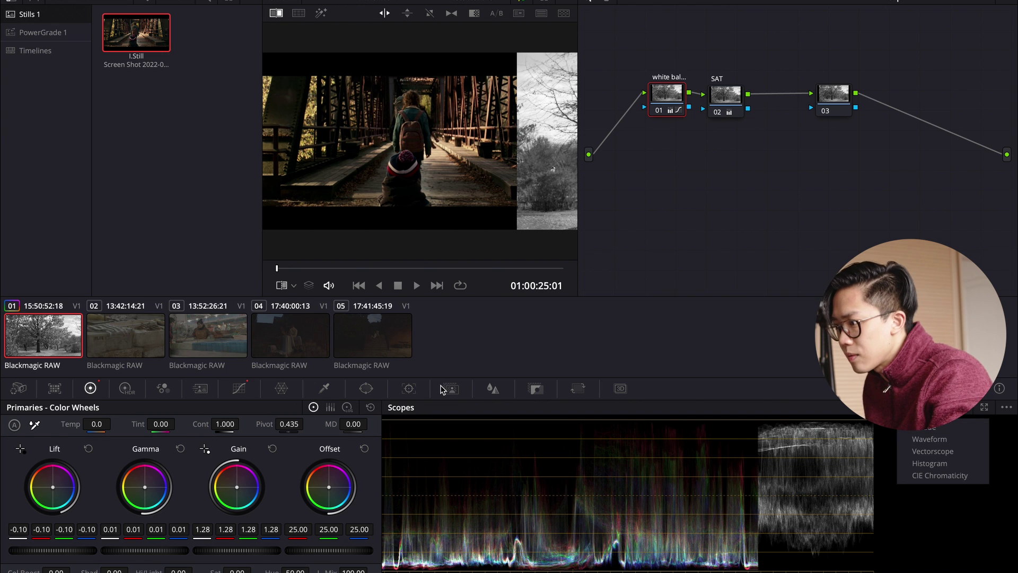
{"action": "left_click", "coordinate": [468, 191]}
{"action": "left_click_drag", "start_coordinate": [502, 191], "coordinate": [386, 195]}
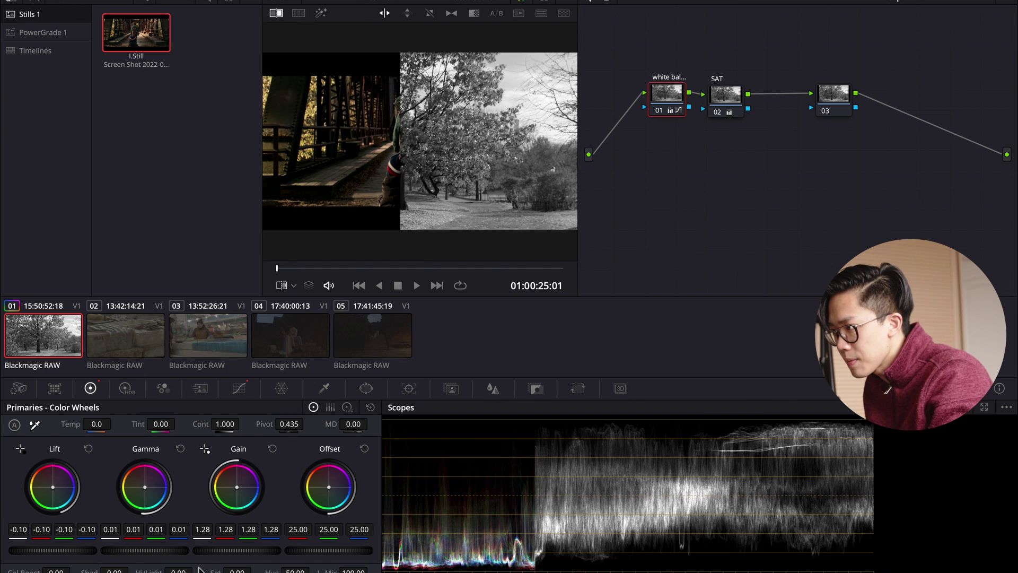
{"action": "left_click_drag", "start_coordinate": [351, 196], "coordinate": [238, 203]}
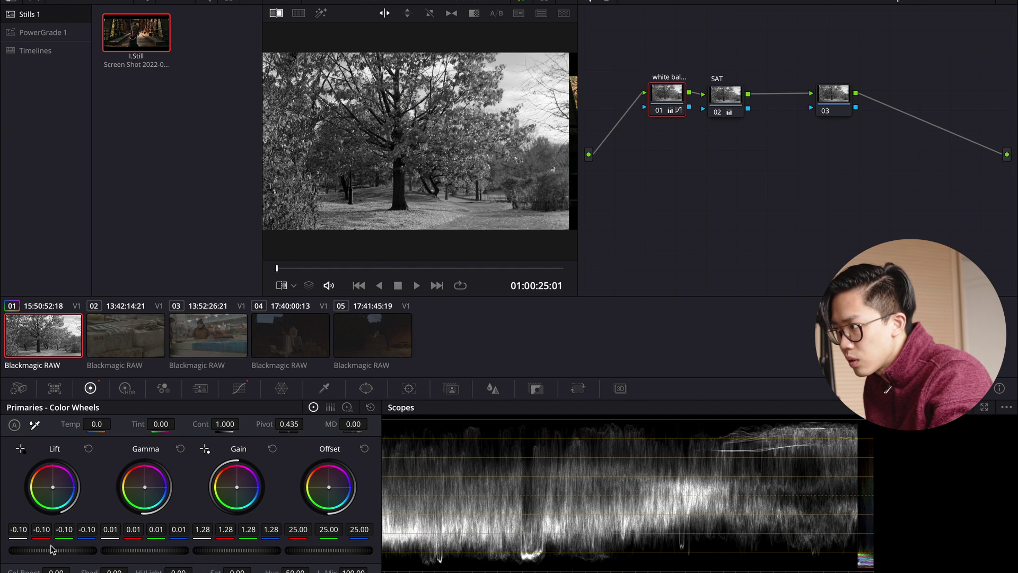
Lower node 01's master lift to -0.12, checking the shadows against the reference still with the wipe
{"action": "left_click_drag", "start_coordinate": [53, 549], "coordinate": [42, 550]}
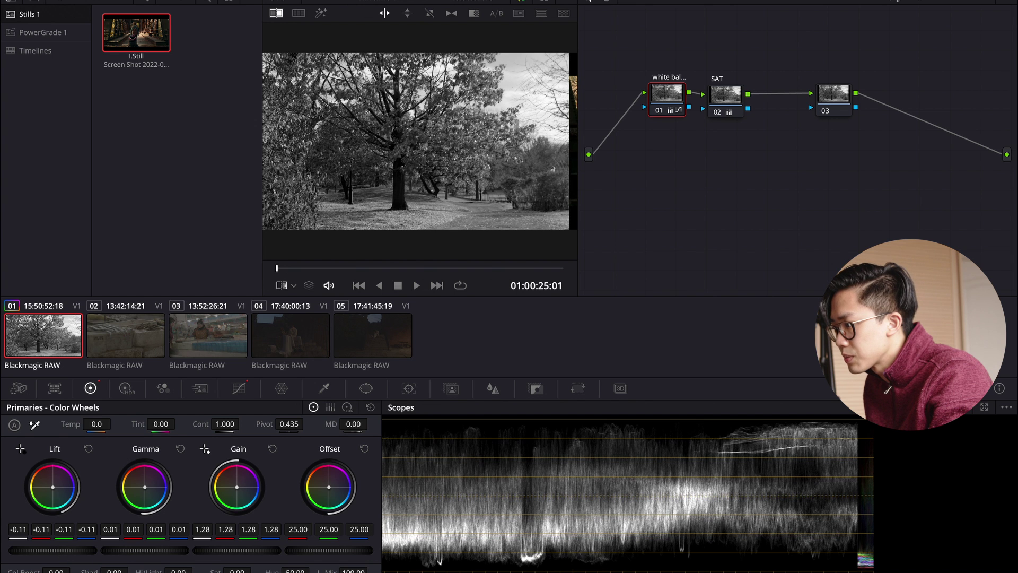
{"action": "key", "text": "ctrl+w"}
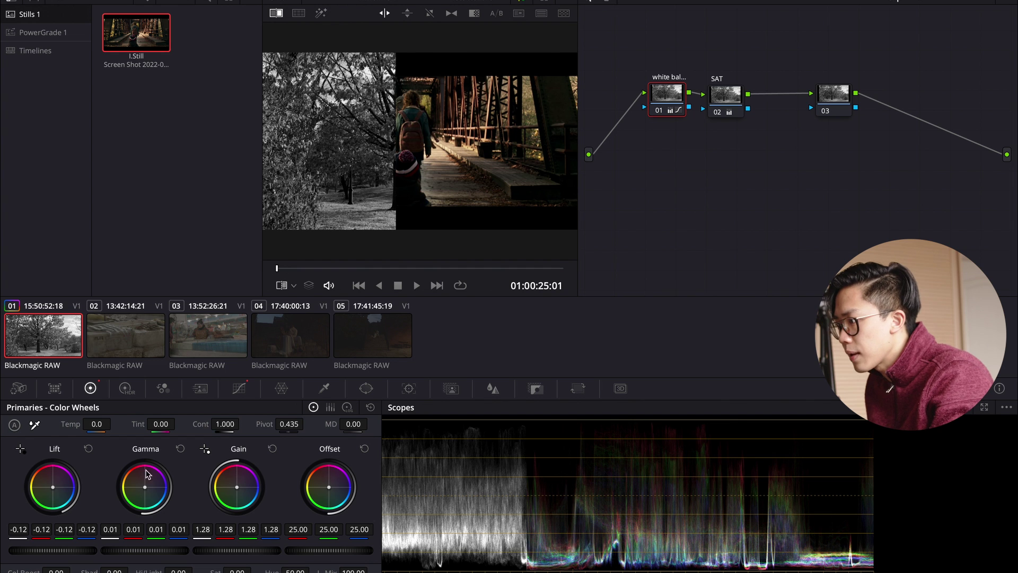
{"action": "left_click_drag", "start_coordinate": [401, 168], "coordinate": [446, 181]}
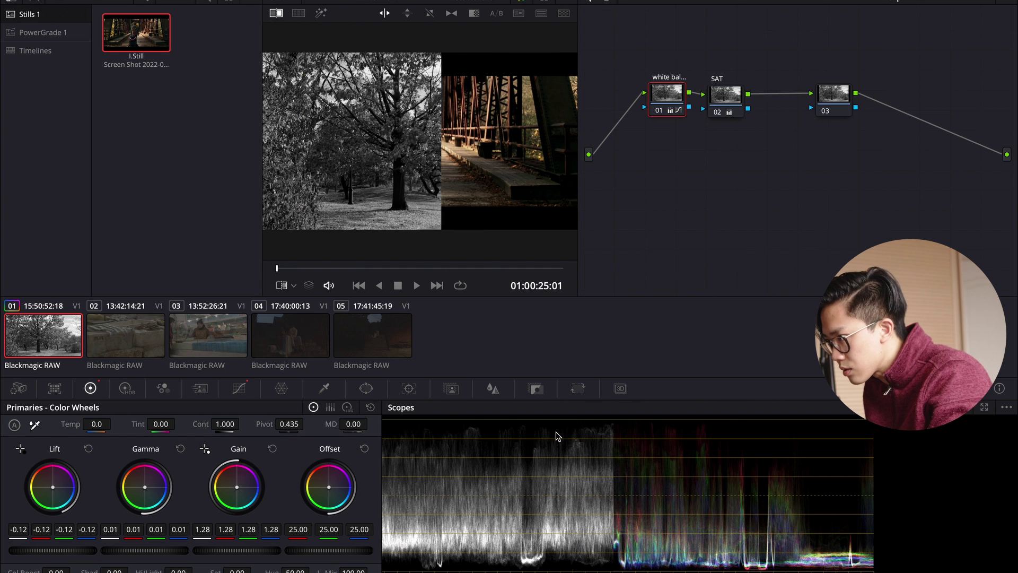
Set node 01's master gamma to -0.01, gain to 1.27 and offset to 26.00, and set its saturation to 50
{"action": "scroll", "coordinate": [329, 550], "scroll_direction": "up", "scroll_amount": 1}
{"action": "scroll", "coordinate": [237, 551], "scroll_direction": "down", "scroll_amount": 1}
{"action": "scroll", "coordinate": [134, 552], "scroll_direction": "down", "scroll_amount": 1}
{"action": "left_click_drag", "start_coordinate": [134, 552], "coordinate": [131, 552]}
{"action": "double_click", "coordinate": [237, 570]}
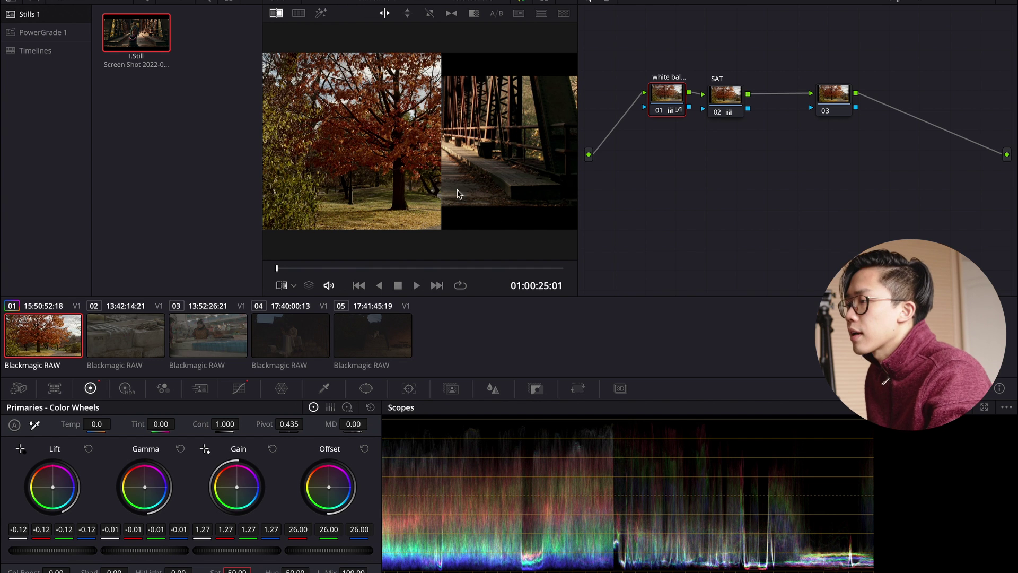
Move the wipe to split the still and the coloured tree near the middle, and switch the scopes to Parade
{"action": "mouse_move", "coordinate": [457, 189]}
{"action": "left_mouse_down"}
{"action": "mouse_move", "coordinate": [674, 177]}
{"action": "mouse_move", "coordinate": [361, 186]}
{"action": "mouse_move", "coordinate": [505, 194]}
{"action": "mouse_move", "coordinate": [439, 195]}
{"action": "left_mouse_up"}
{"action": "left_click", "coordinate": [954, 407]}
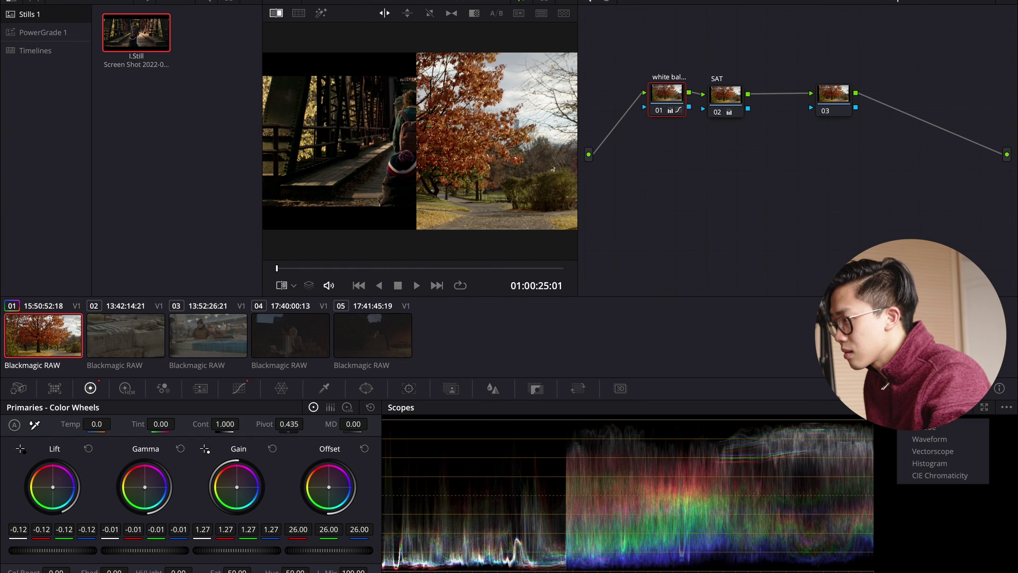
{"action": "left_click", "coordinate": [931, 428]}
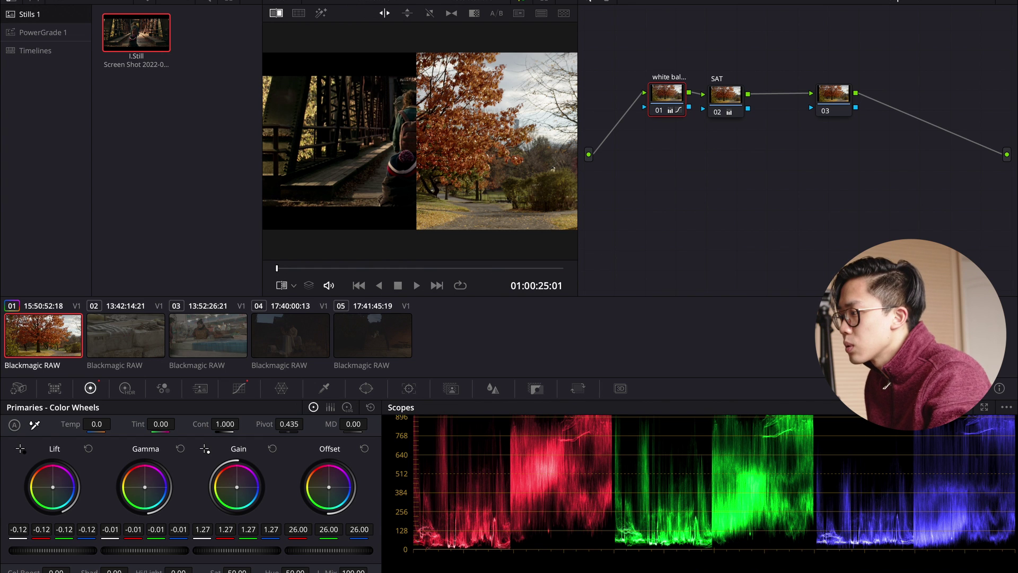
Compare the red, green and blue parade levels of the tree shot and reference still, examining each channel's shadows
{"action": "left_click", "coordinate": [954, 407]}
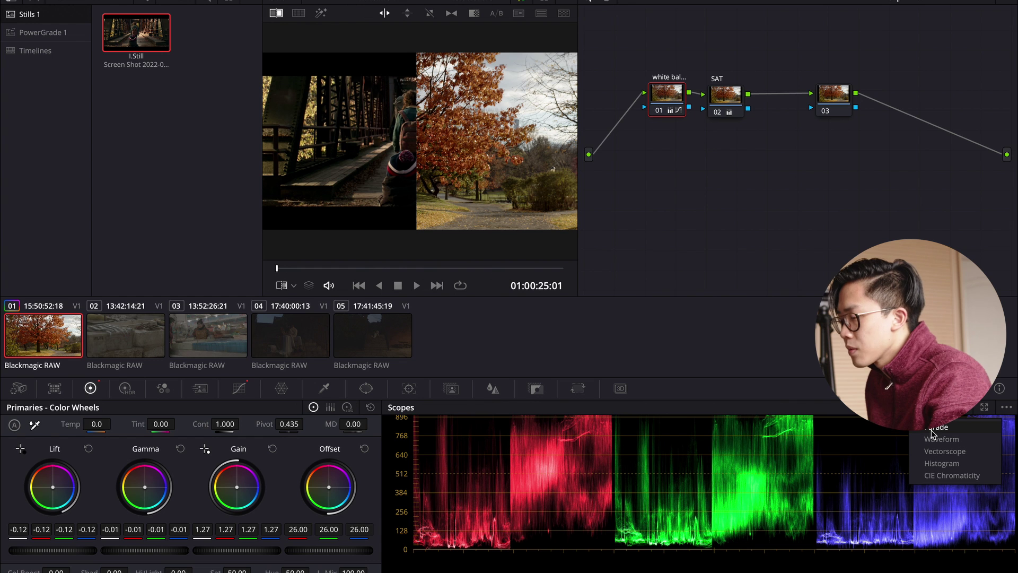
{"action": "left_click", "coordinate": [466, 128]}
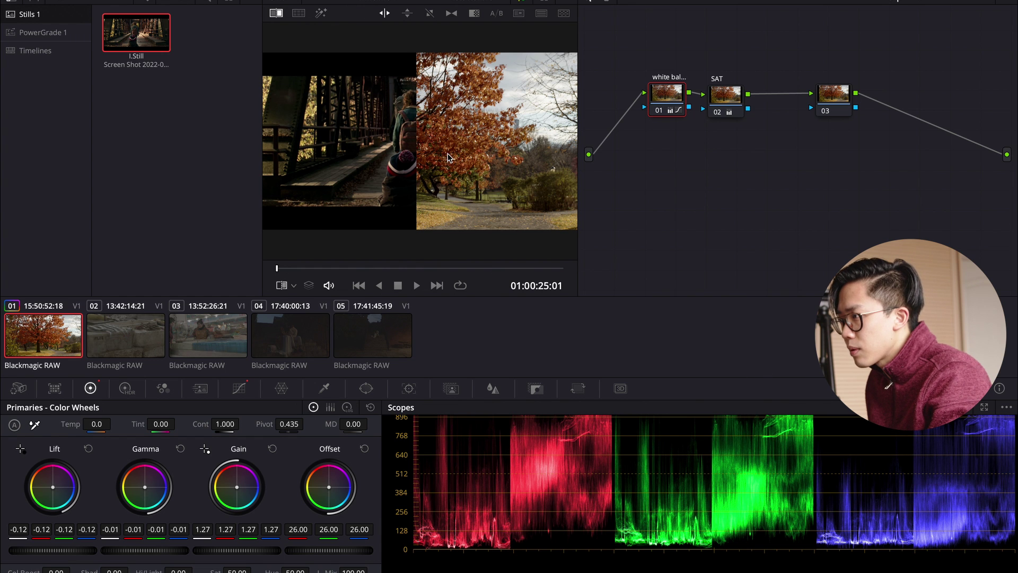
{"action": "left_click_drag", "start_coordinate": [448, 157], "coordinate": [307, 164]}
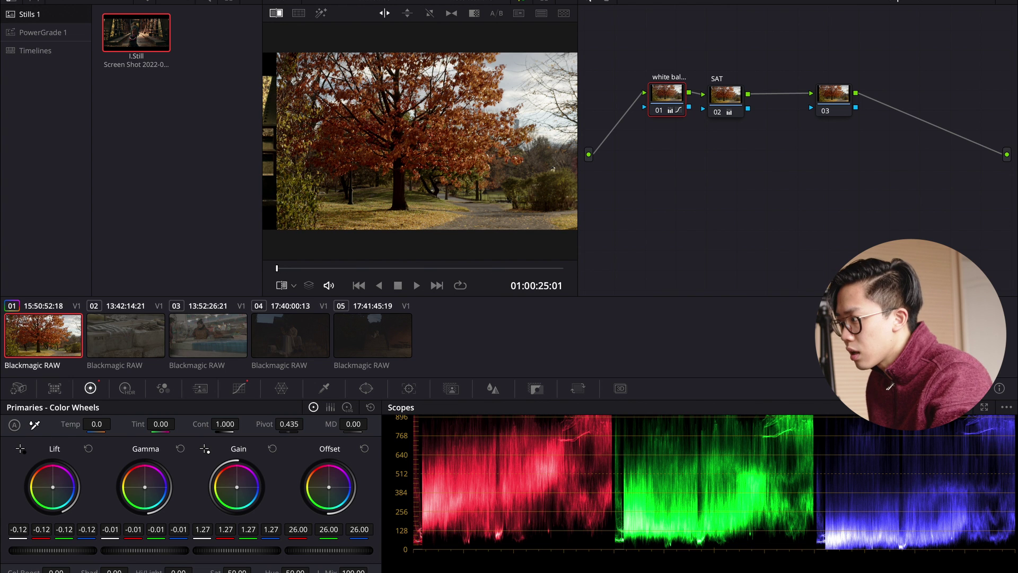
{"action": "left_click", "coordinate": [955, 407]}
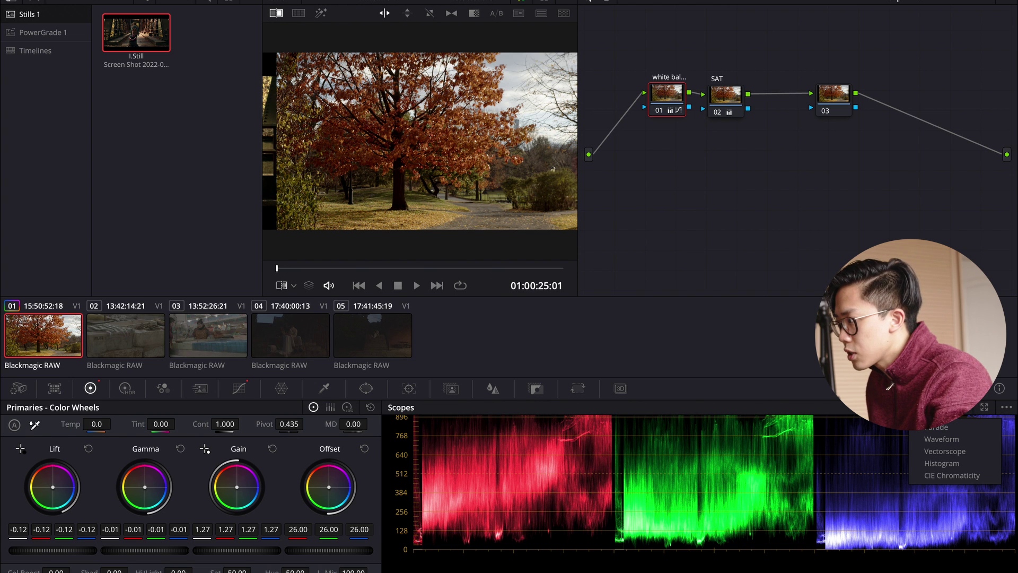
{"action": "left_click", "coordinate": [380, 151]}
{"action": "key", "text": "ctrl+w"}
{"action": "left_click_drag", "start_coordinate": [375, 154], "coordinate": [580, 160]}
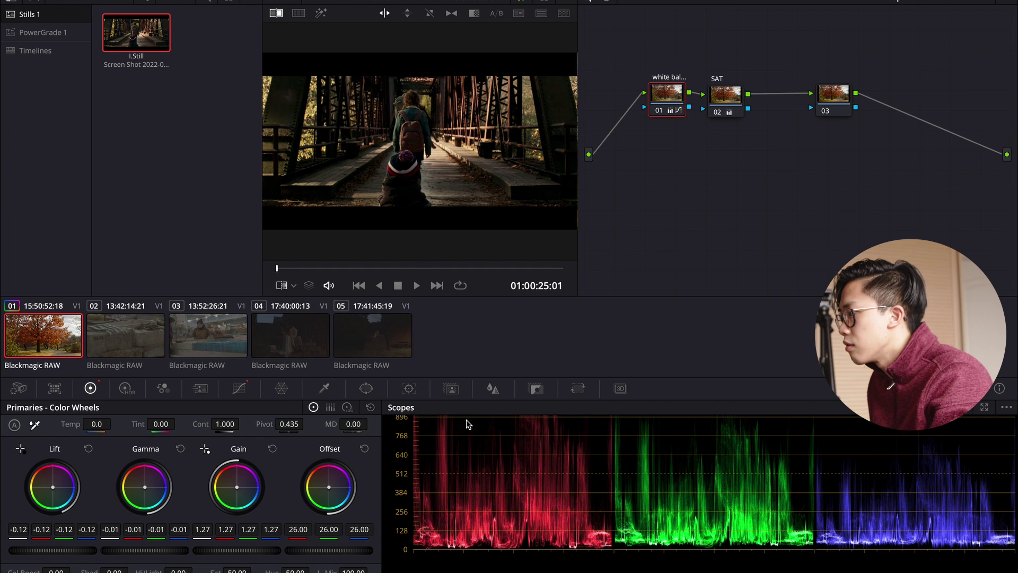
{"action": "left_click", "coordinate": [937, 427]}
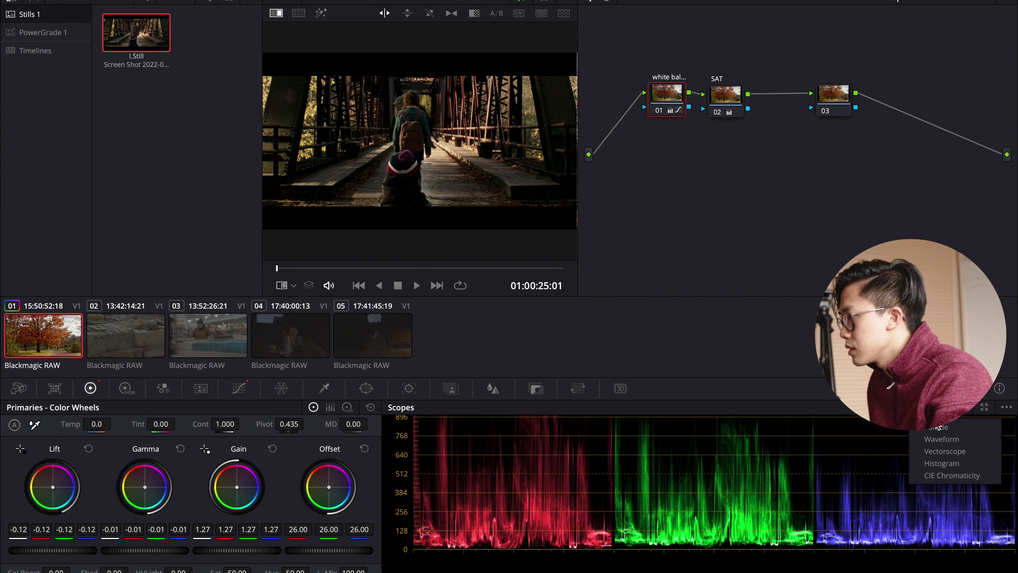
{"action": "left_click", "coordinate": [580, 255]}
{"action": "left_click_drag", "start_coordinate": [503, 198], "coordinate": [298, 200]}
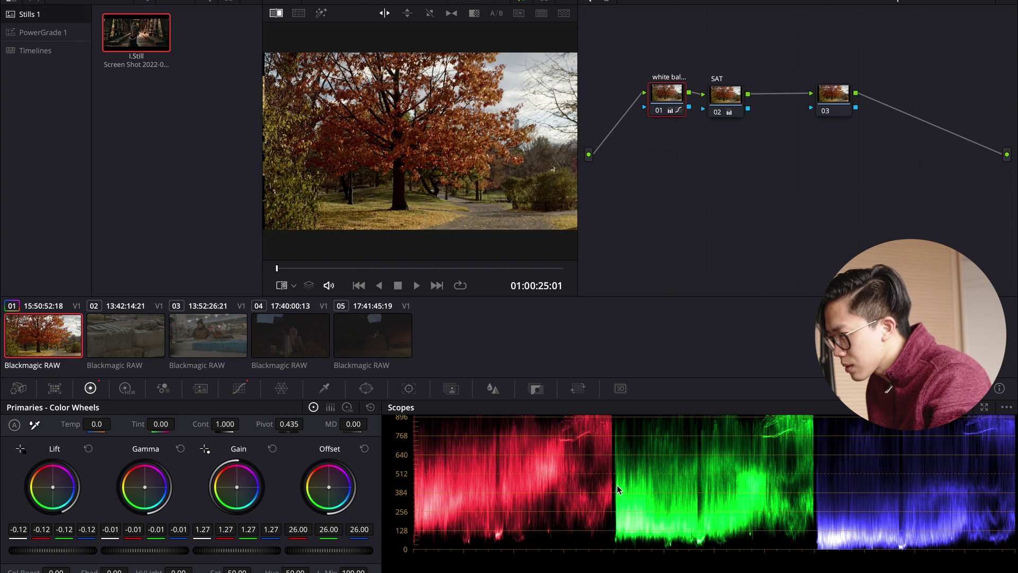
{"action": "key", "text": "ctrl+w"}
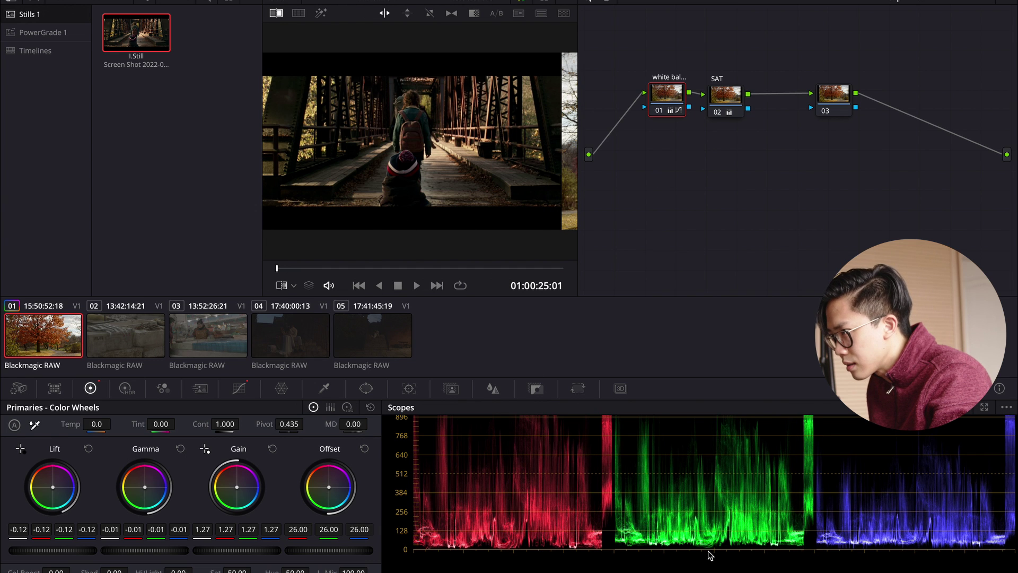
{"action": "left_click_drag", "start_coordinate": [558, 181], "coordinate": [263, 186]}
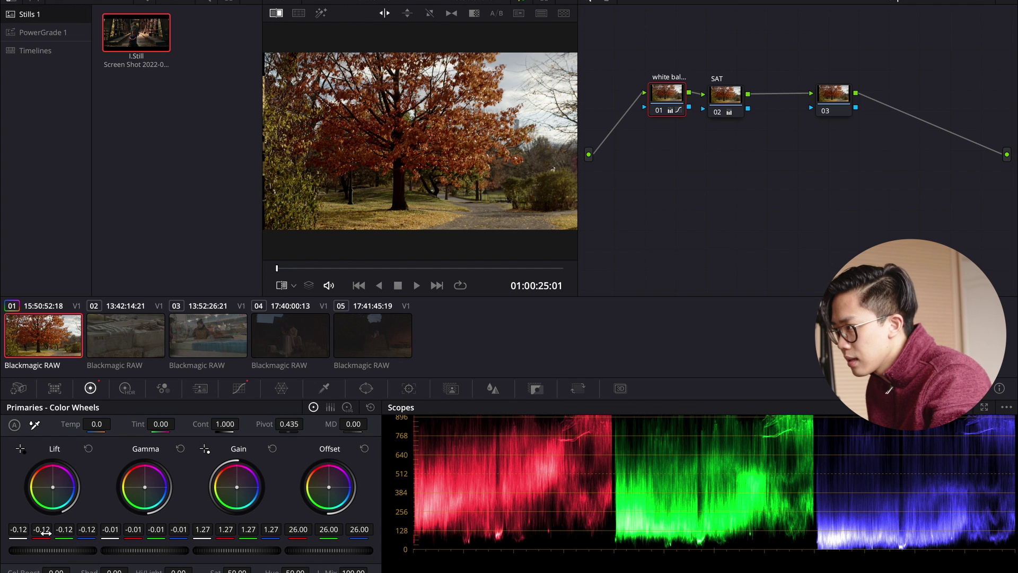
In the tree clip's SAT node, set the red lift to -0.01 and the blue lift to 0.02
{"action": "left_click", "coordinate": [735, 94]}
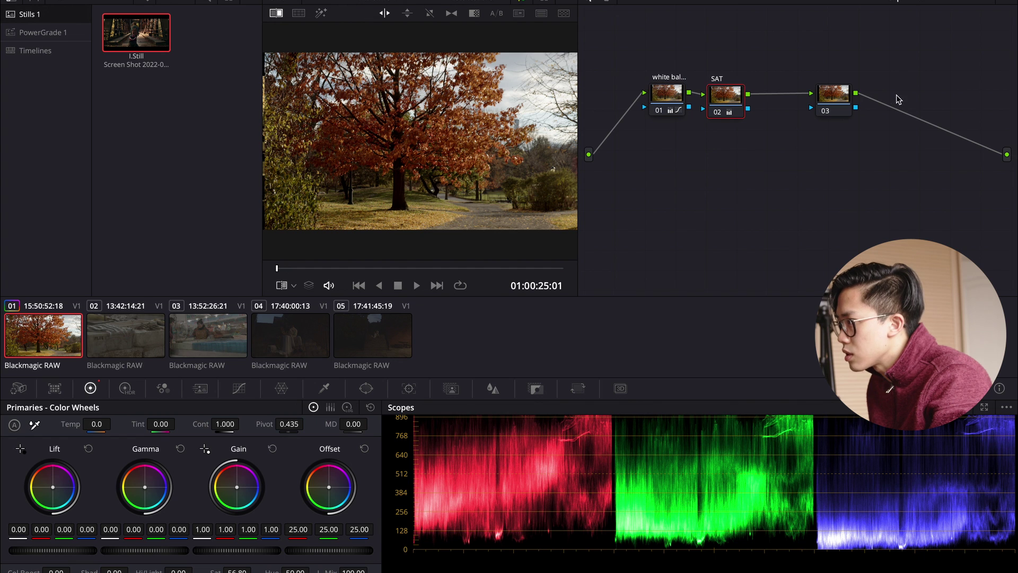
{"action": "left_click", "coordinate": [832, 98]}
{"action": "left_click", "coordinate": [730, 97]}
{"action": "left_click_drag", "start_coordinate": [731, 97], "coordinate": [732, 94]}
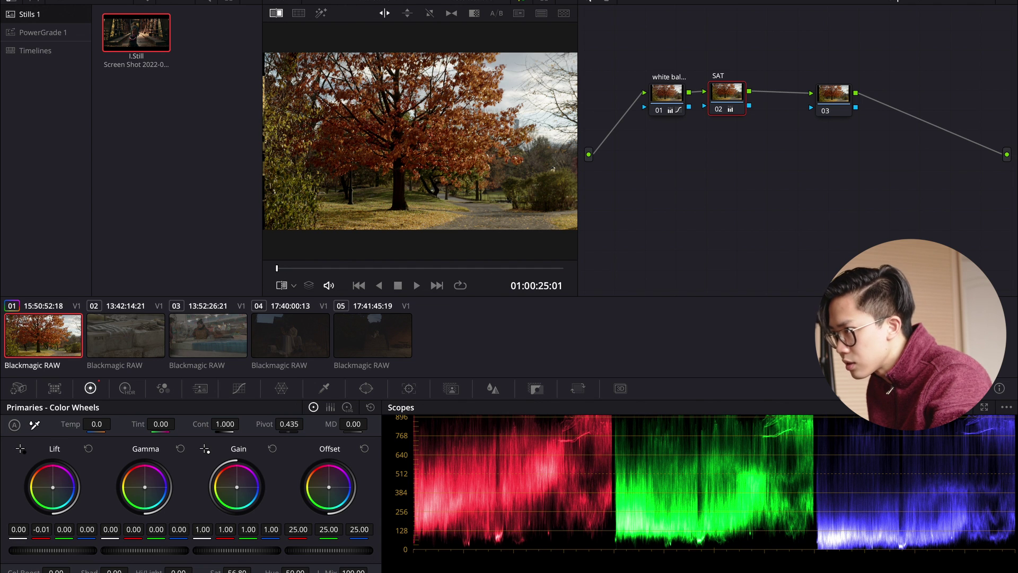
{"action": "left_click_drag", "start_coordinate": [87, 529], "coordinate": [41, 531]}
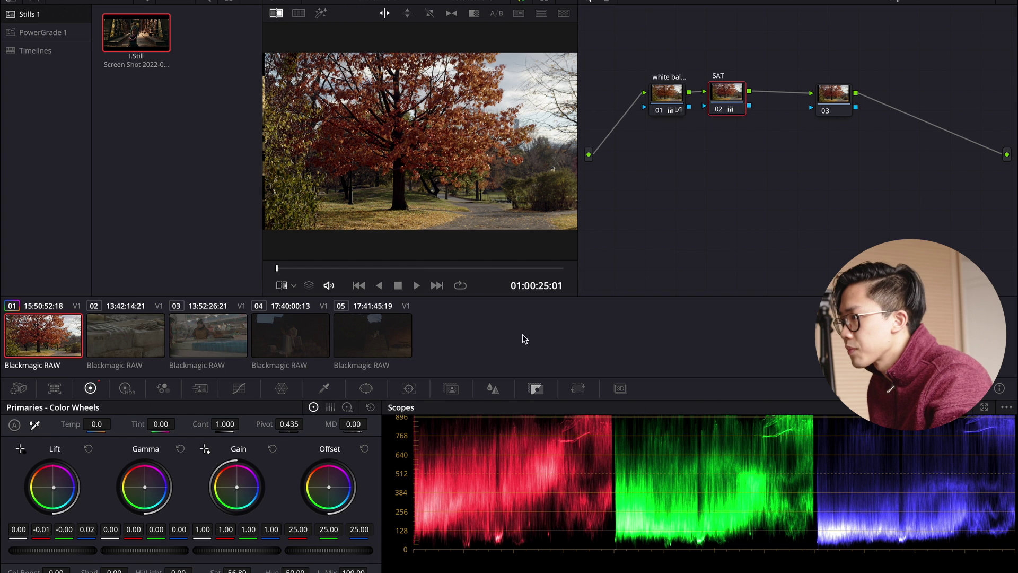
Set the SAT node's green and blue gain to 0.96, comparing the tree's parade levels with the reference still using the wipe
{"action": "key", "text": "ctrl+w"}
{"action": "left_click_drag", "start_coordinate": [316, 205], "coordinate": [576, 204]}
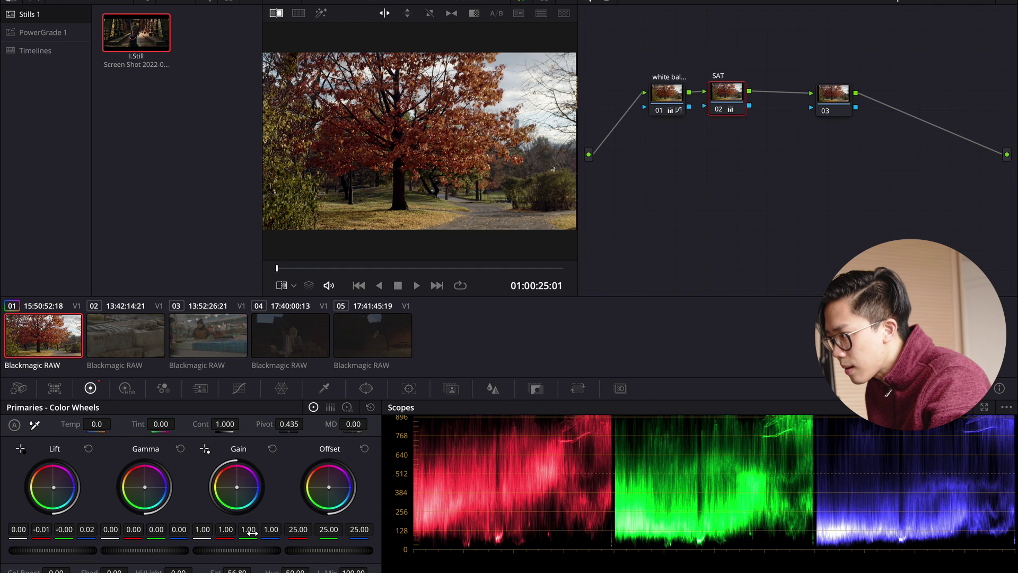
{"action": "mouse_move", "coordinate": [248, 528]}
{"action": "left_mouse_down"}
{"action": "mouse_move", "coordinate": [238, 529]}
{"action": "mouse_move", "coordinate": [265, 528]}
{"action": "left_mouse_up"}
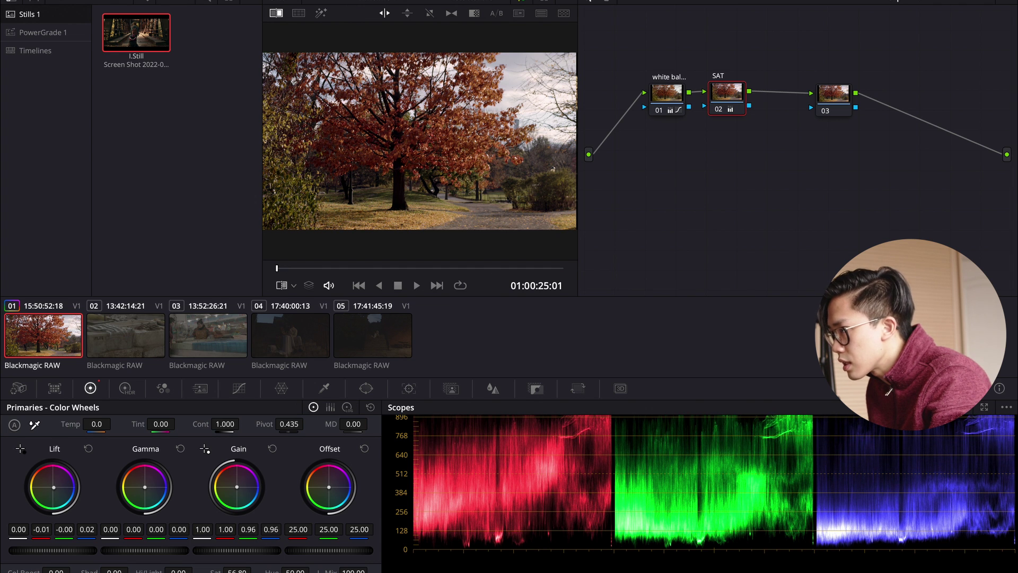
{"action": "key", "text": "ctrl+w"}
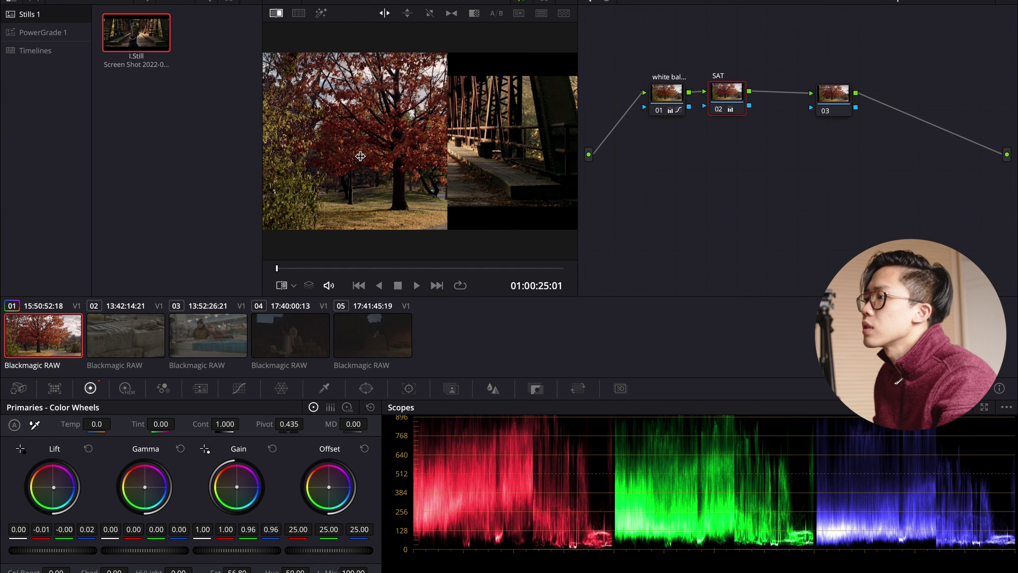
{"action": "left_click_drag", "start_coordinate": [344, 158], "coordinate": [541, 171]}
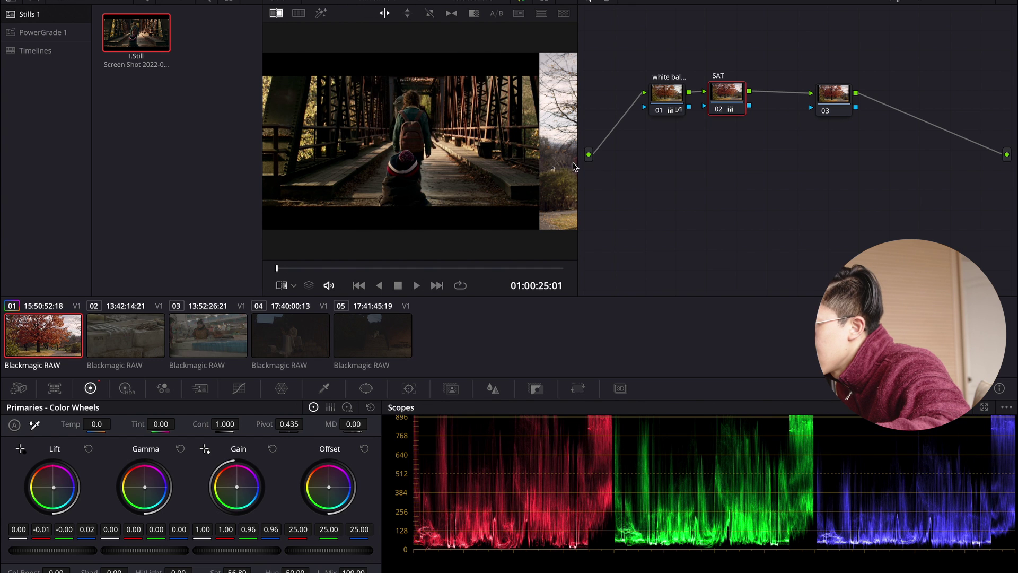
{"action": "left_click_drag", "start_coordinate": [606, 160], "coordinate": [431, 173]}
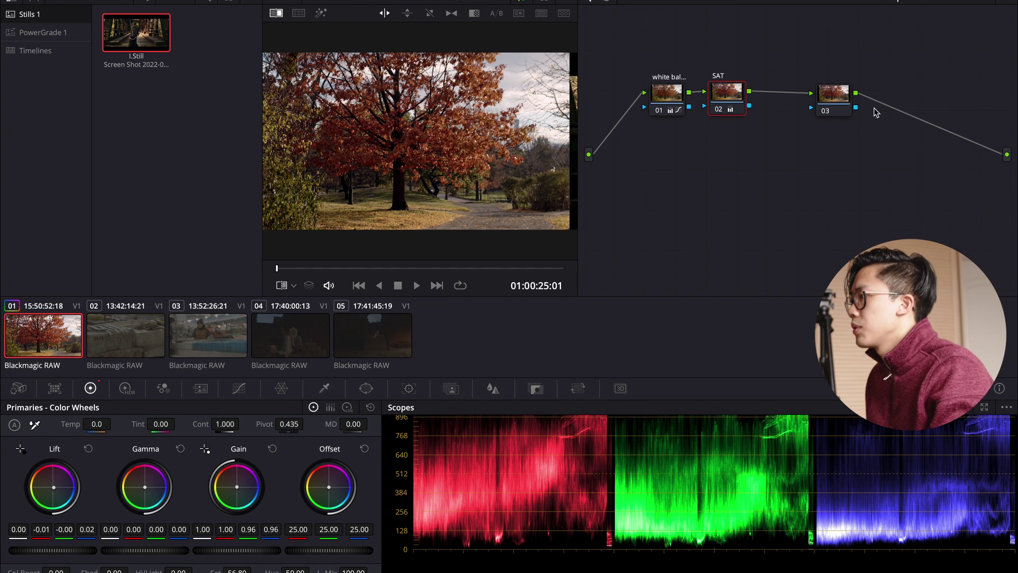
Move node 03 next to the SAT node and make it the Glow node
{"action": "left_click_drag", "start_coordinate": [845, 98], "coordinate": [815, 97]}
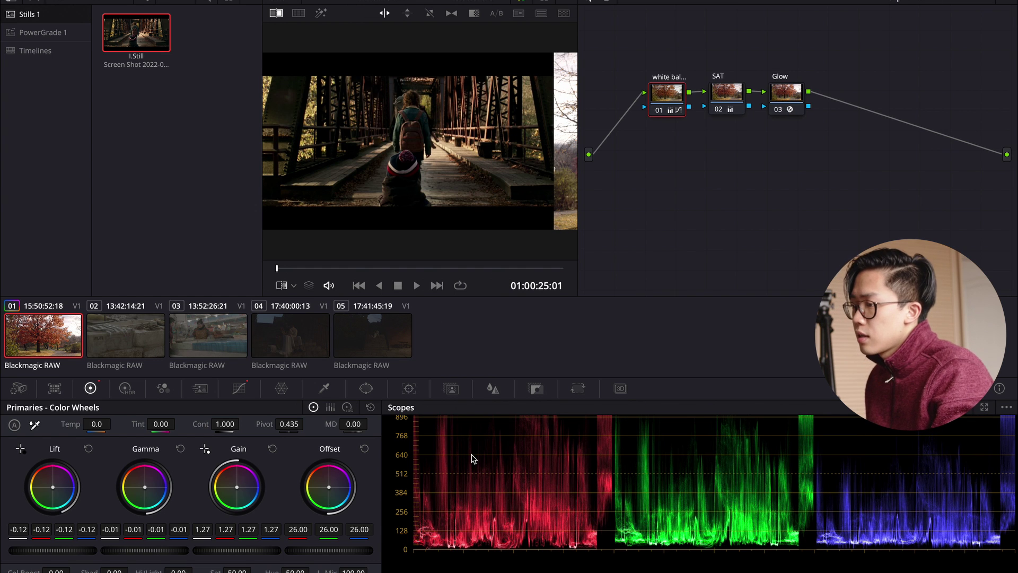
Open clip 02 without the reference wipe, extend its grade to three serial nodes and desaturate node 01
{"action": "left_click", "coordinate": [154, 332]}
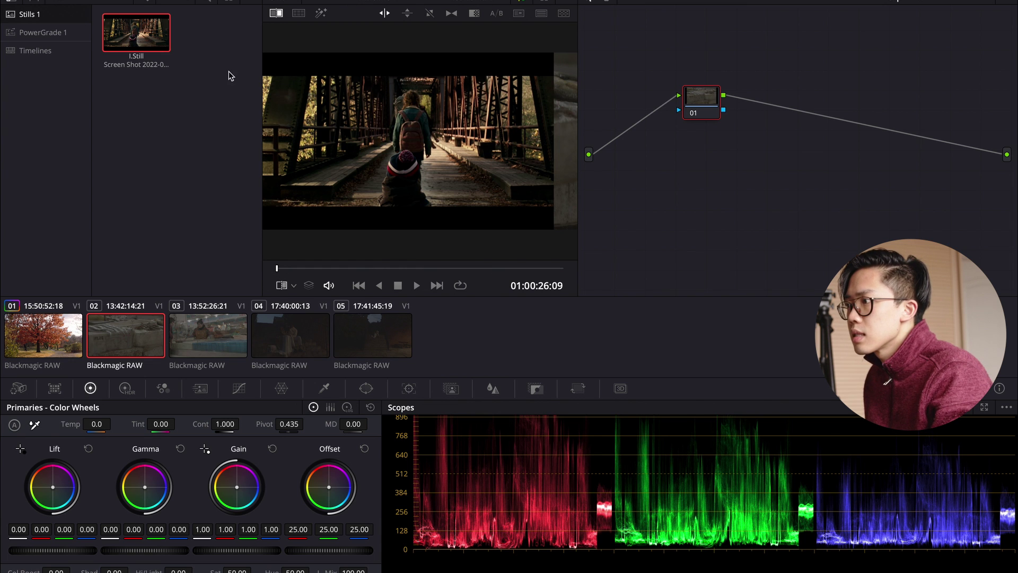
{"action": "left_click", "coordinate": [276, 14]}
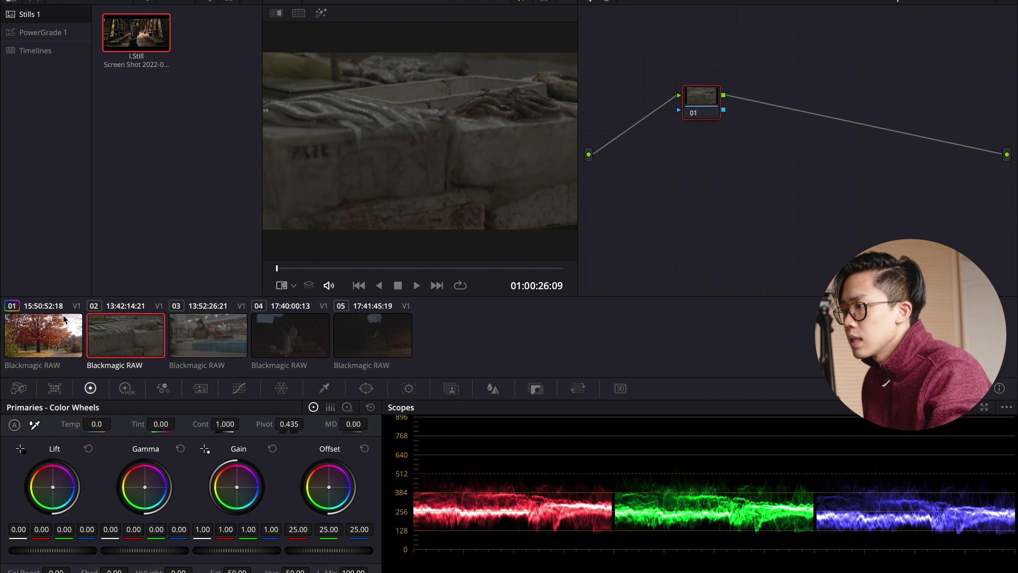
{"action": "key", "text": "alt+s"}
{"action": "key", "text": "alt+s"}
{"action": "left_click", "coordinate": [709, 106]}
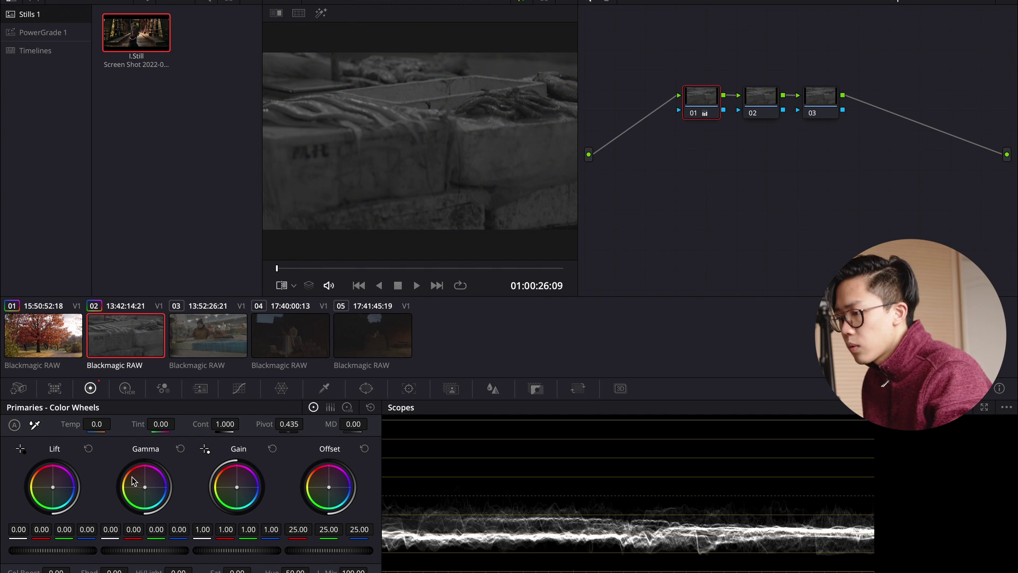
Balance node 01 of clip 02 with lift -0.03, gamma 0.11, gain 1.58 and contrast 1.230
{"action": "left_click_drag", "start_coordinate": [78, 550], "coordinate": [69, 550]}
{"action": "left_click_drag", "start_coordinate": [145, 551], "coordinate": [248, 550]}
{"action": "left_click_drag", "start_coordinate": [225, 424], "coordinate": [239, 425]}
{"action": "left_click_drag", "start_coordinate": [147, 552], "coordinate": [134, 551]}
Shape node 01's custom curve into a gentle S with lowered shadows and raised upper midtones
{"action": "left_click", "coordinate": [238, 388]}
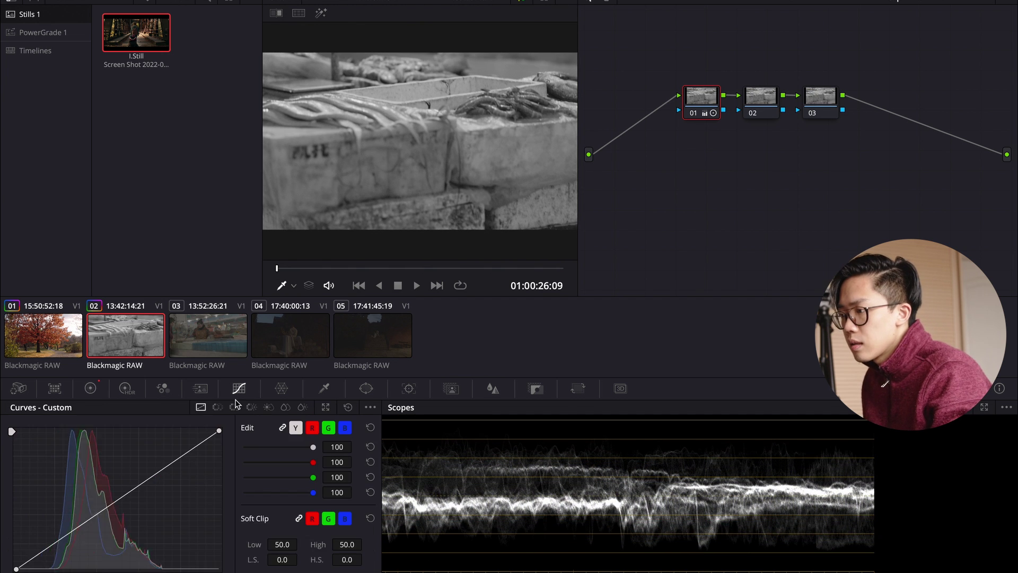
{"action": "left_click", "coordinate": [39, 552]}
{"action": "left_click_drag", "start_coordinate": [147, 480], "coordinate": [146, 473]}
{"action": "left_click_drag", "start_coordinate": [39, 552], "coordinate": [60, 543]}
{"action": "left_click", "coordinate": [312, 428]}
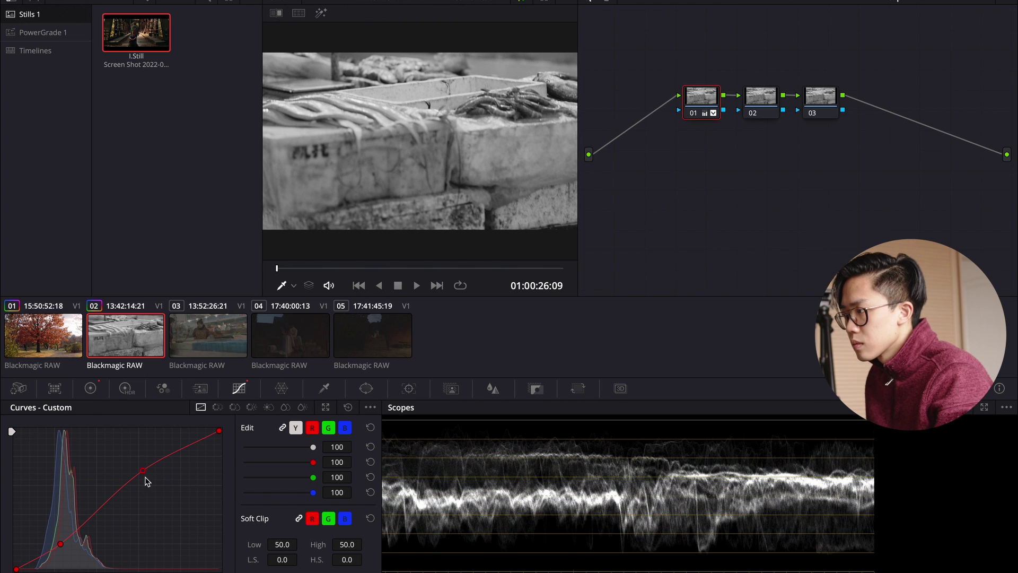
{"action": "left_click", "coordinate": [295, 428]}
Bring back node 01's saturation, and set node 02's saturation to 53.80 and temperature to -540.0
{"action": "left_click", "coordinate": [90, 388]}
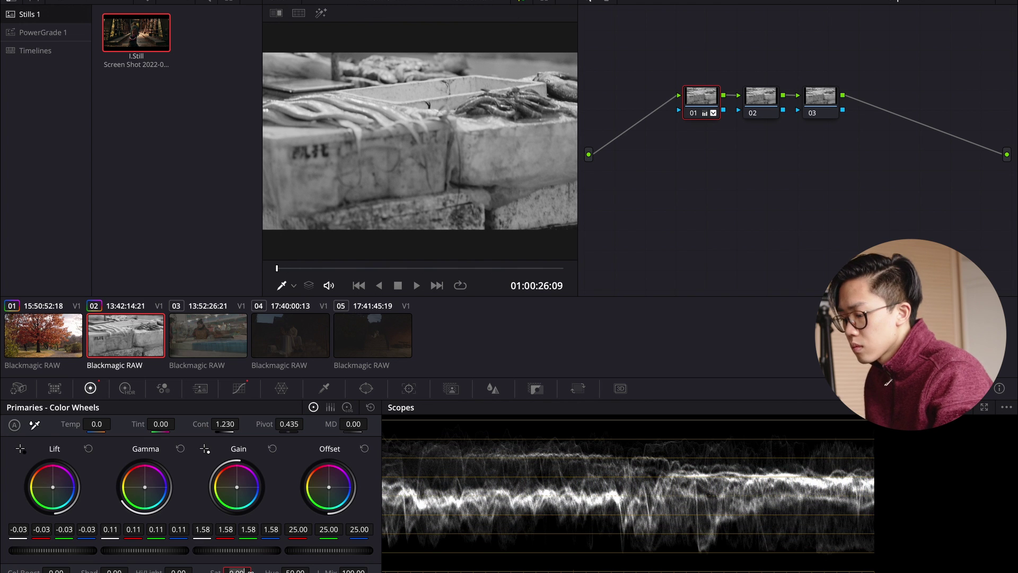
{"action": "left_click_drag", "start_coordinate": [233, 571], "coordinate": [249, 570]}
{"action": "left_click", "coordinate": [749, 106]}
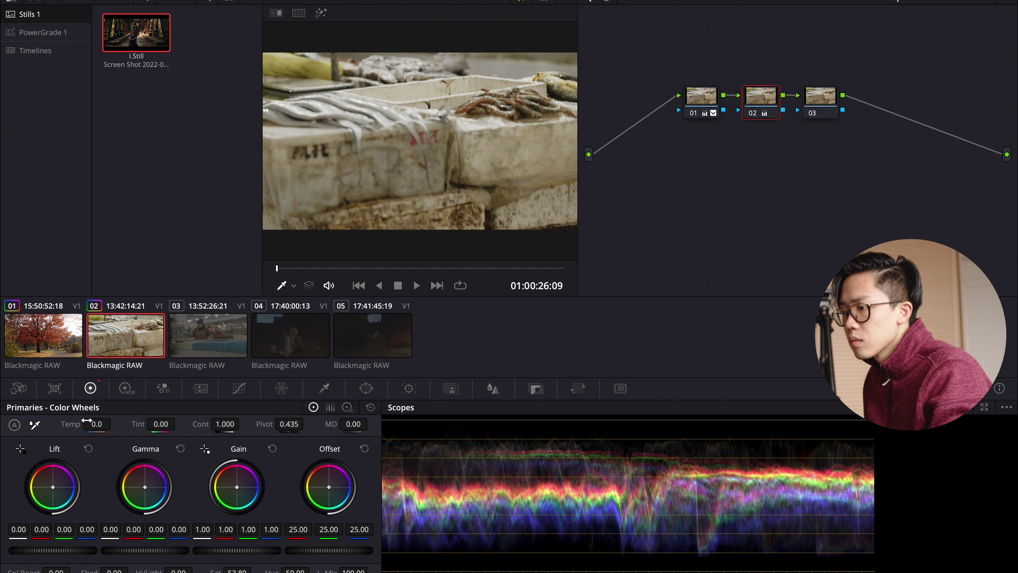
{"action": "mouse_move", "coordinate": [114, 423]}
{"action": "left_mouse_down"}
{"action": "mouse_move", "coordinate": [100, 423]}
{"action": "mouse_move", "coordinate": [121, 422]}
{"action": "left_mouse_up"}
Apply an effect to node 03 of the fish market clip
{"action": "right_click", "coordinate": [762, 98]}
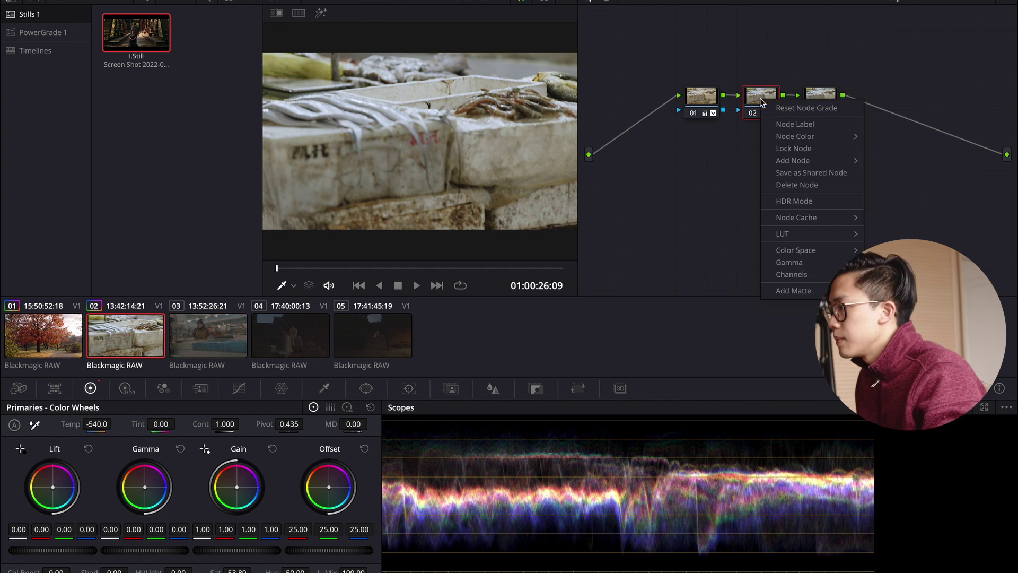
{"action": "left_click", "coordinate": [821, 98]}
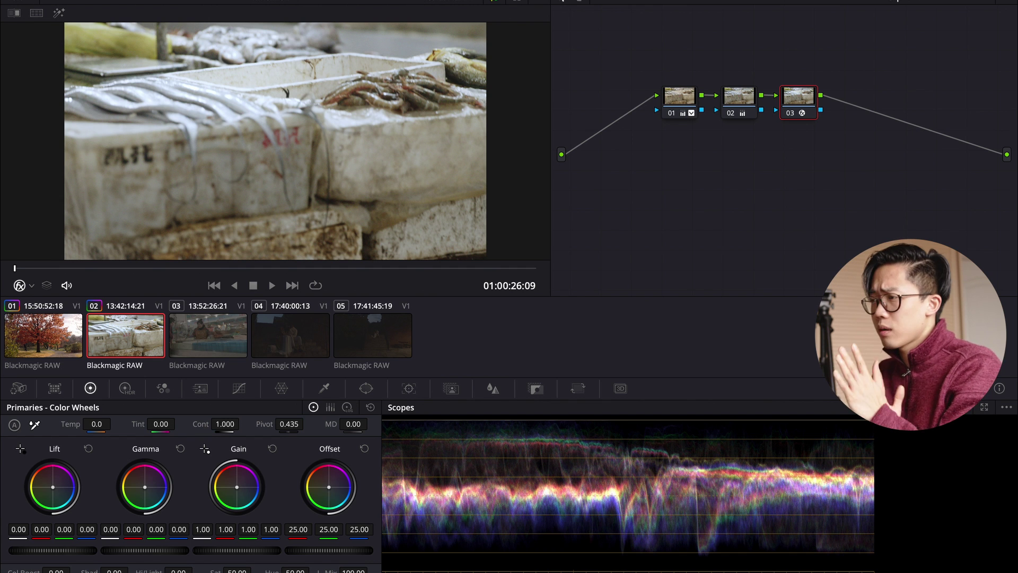
Show the gallery, view its PowerGrade 1 album, and compare graded clip 02 with ungraded clip 03
{"action": "left_click", "coordinate": [21, 1]}
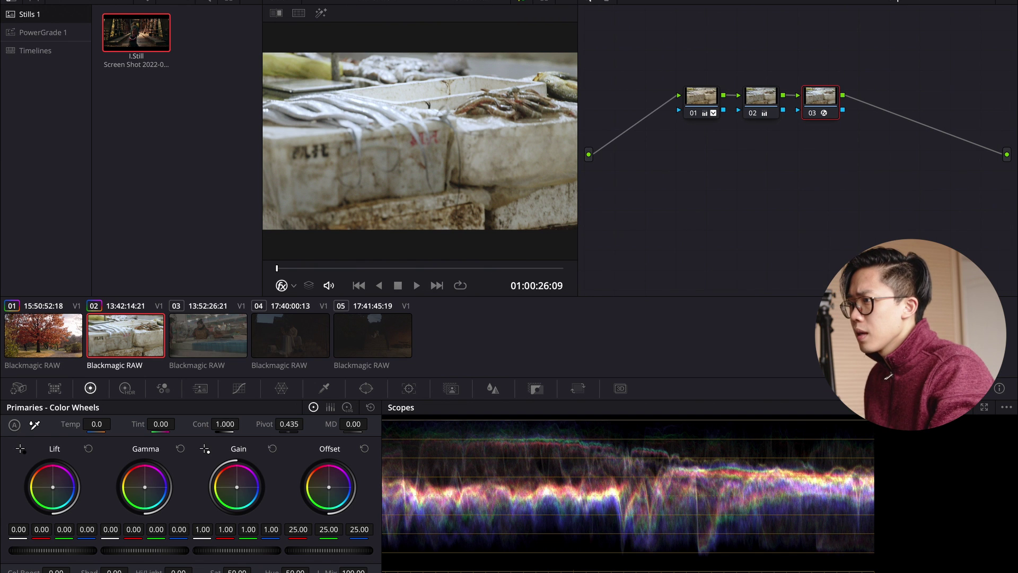
{"action": "left_click", "coordinate": [45, 34]}
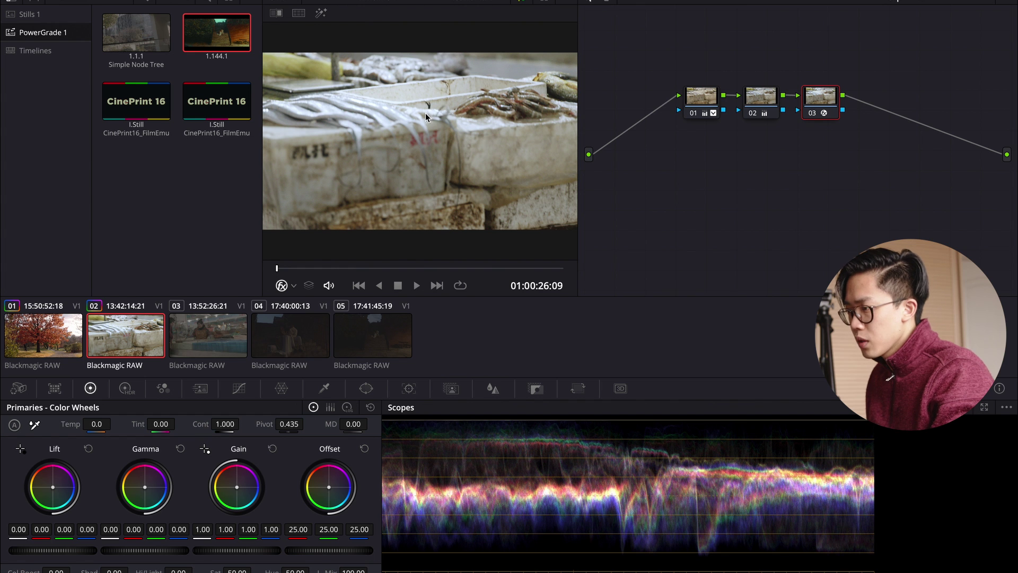
{"action": "left_click", "coordinate": [219, 324]}
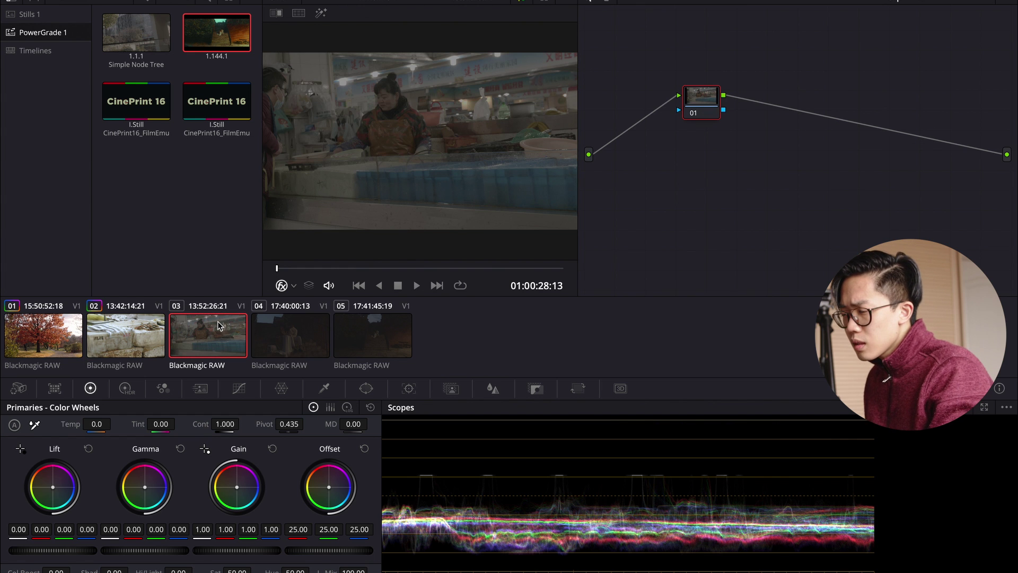
{"action": "left_click", "coordinate": [154, 329]}
{"action": "left_click", "coordinate": [185, 330]}
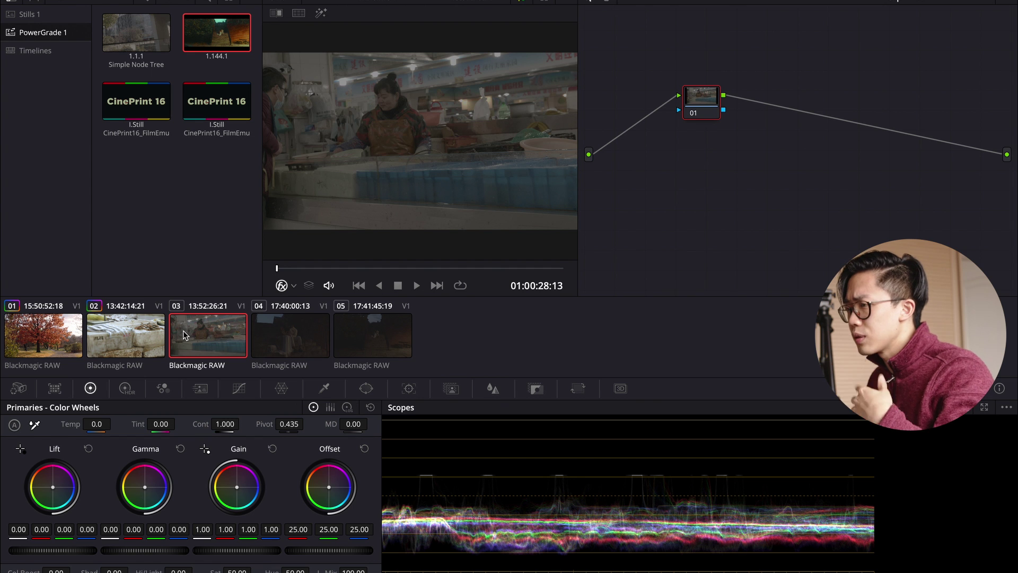
Grab a still of clip 02's graded frame into the Stills 1 album
{"action": "left_click", "coordinate": [105, 330]}
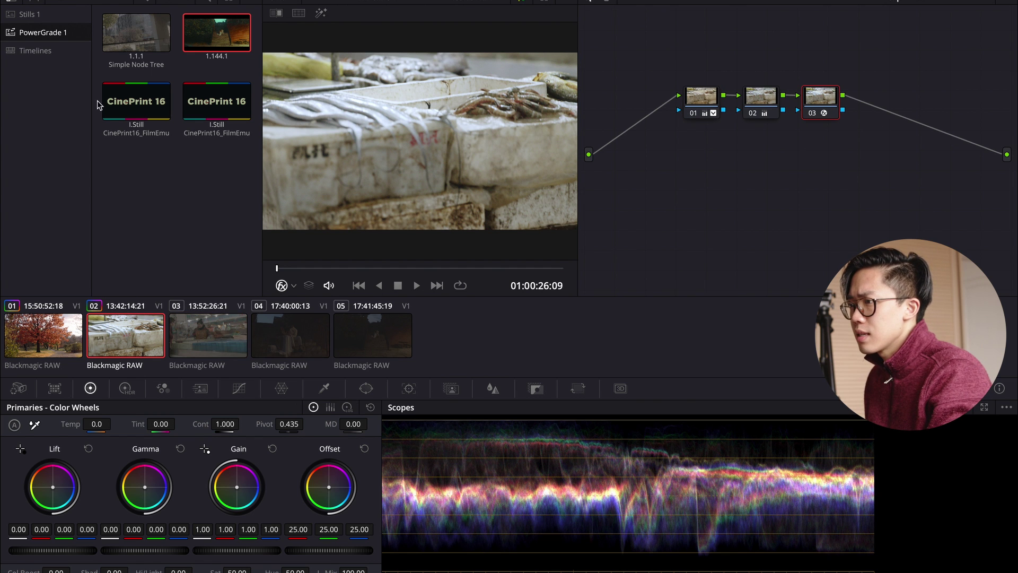
{"action": "left_click", "coordinate": [41, 15]}
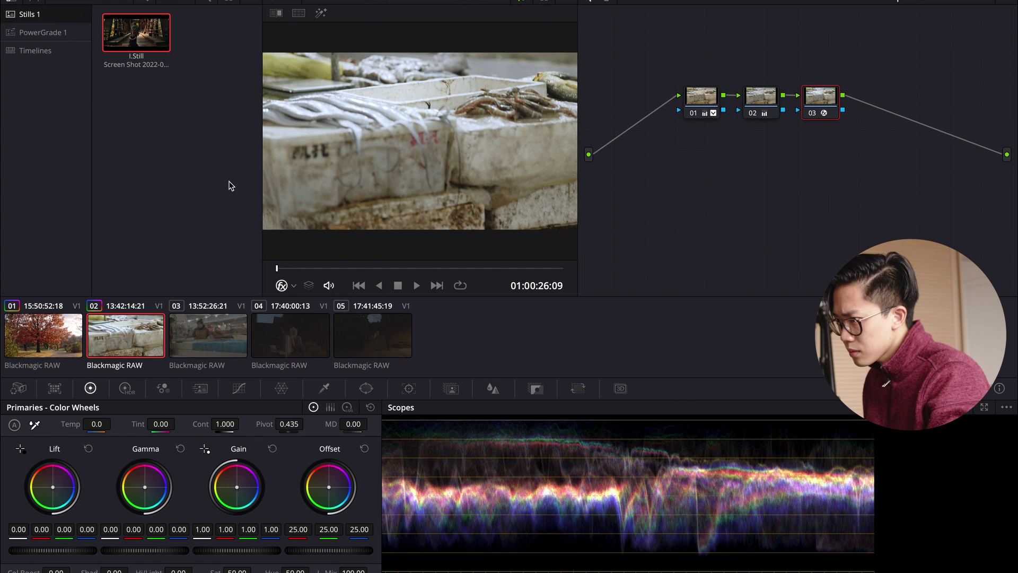
{"action": "right_click", "coordinate": [462, 109]}
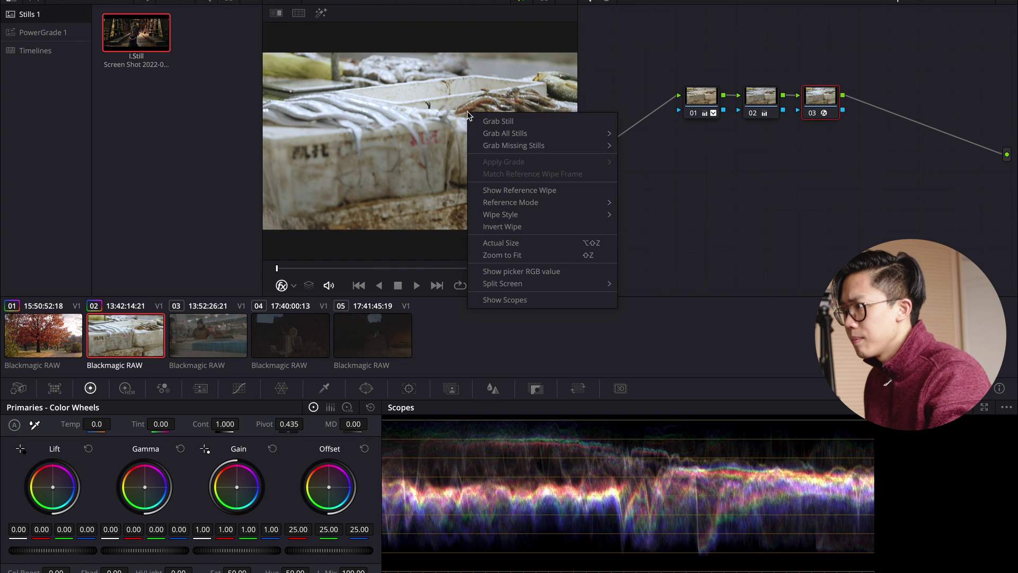
{"action": "left_click", "coordinate": [377, 178]}
{"action": "right_click", "coordinate": [335, 137]}
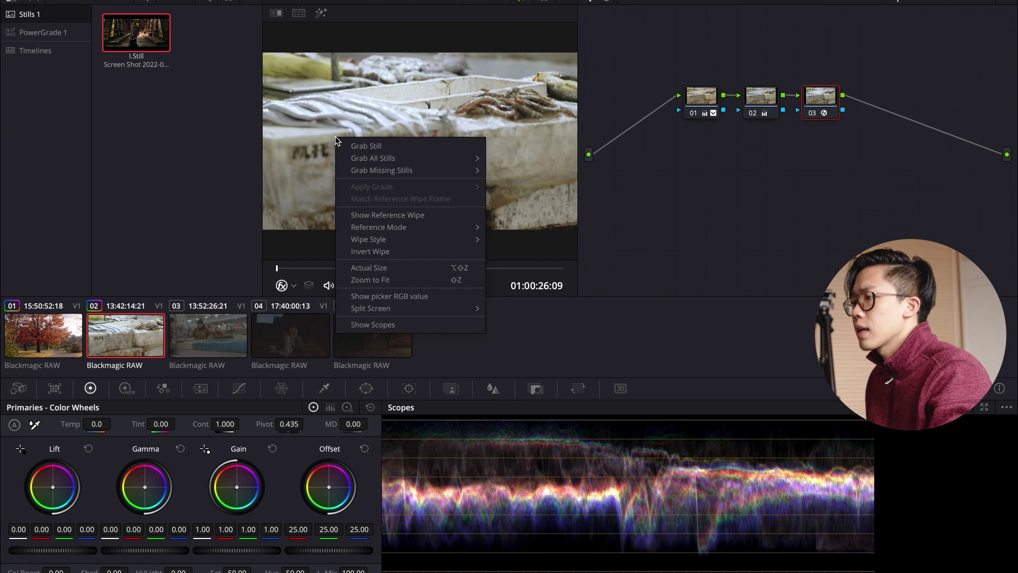
{"action": "left_click", "coordinate": [407, 143]}
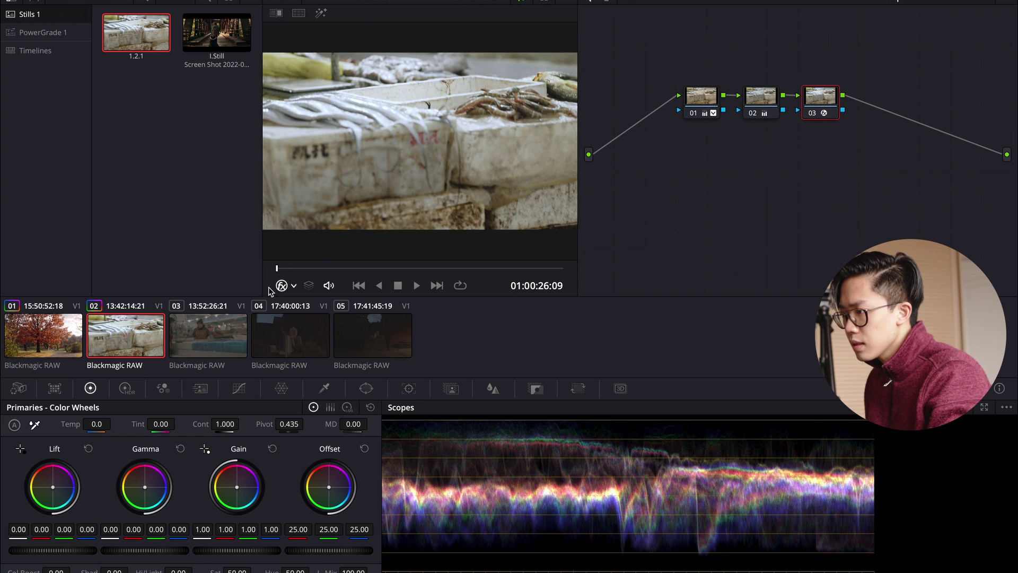
Apply the grabbed clip 02 still's grade to clip 03, with its playhead at 01:00:29:23
{"action": "left_click", "coordinate": [209, 329]}
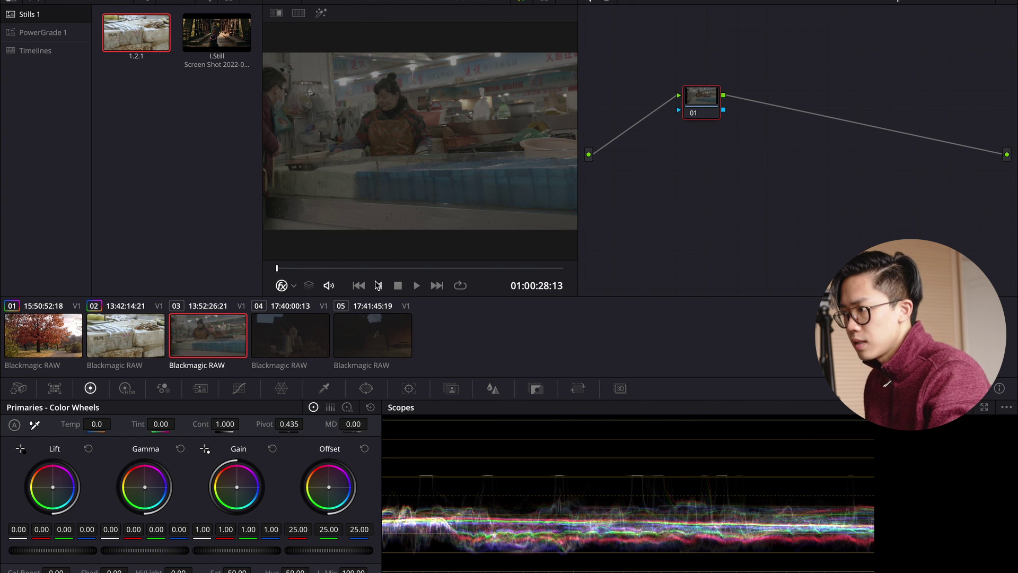
{"action": "mouse_move", "coordinate": [381, 269]}
{"action": "left_mouse_down"}
{"action": "mouse_move", "coordinate": [416, 269]}
{"action": "mouse_move", "coordinate": [399, 273]}
{"action": "left_mouse_up"}
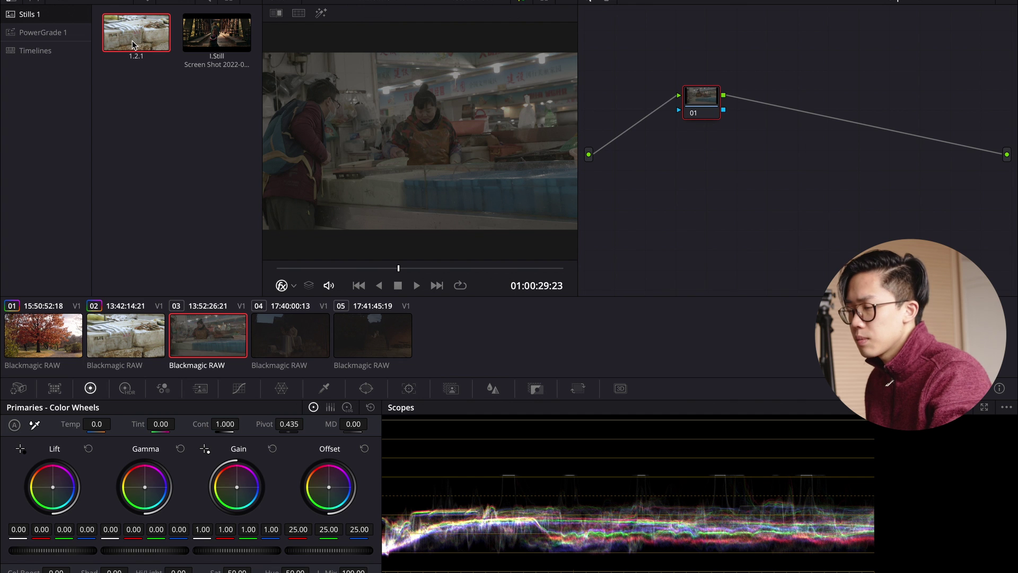
{"action": "left_click_drag", "start_coordinate": [136, 45], "coordinate": [289, 125]}
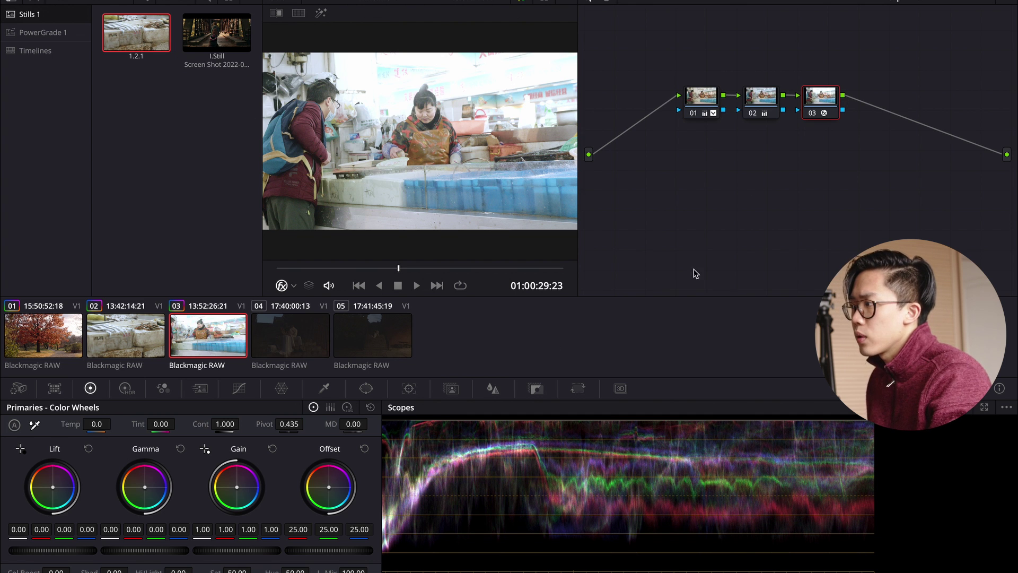
Disable nodes 02 and 03 of clip 03, leaving only node 01 active for exposure balancing
{"action": "key", "text": "ctrl+d"}
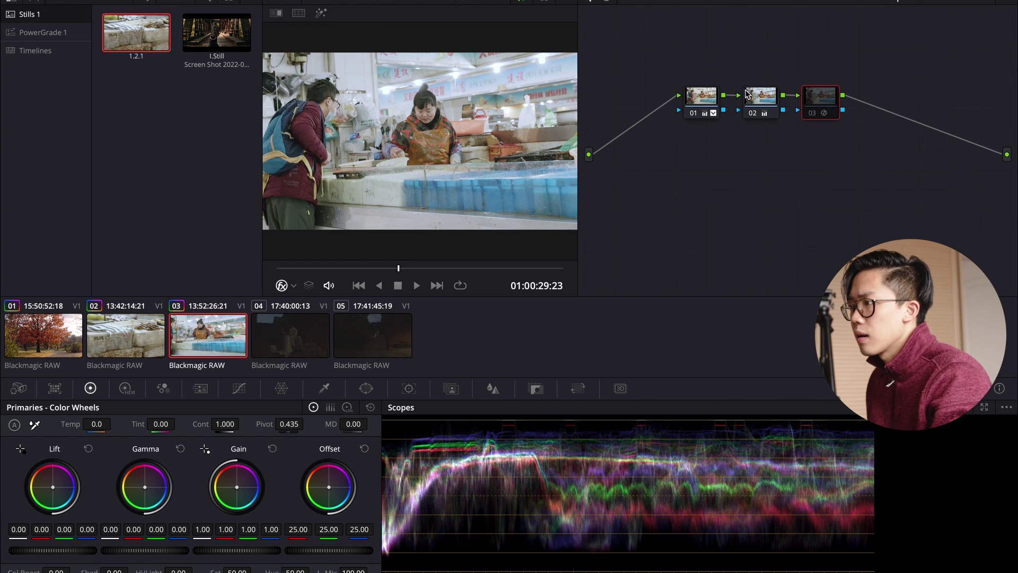
{"action": "left_click", "coordinate": [771, 101]}
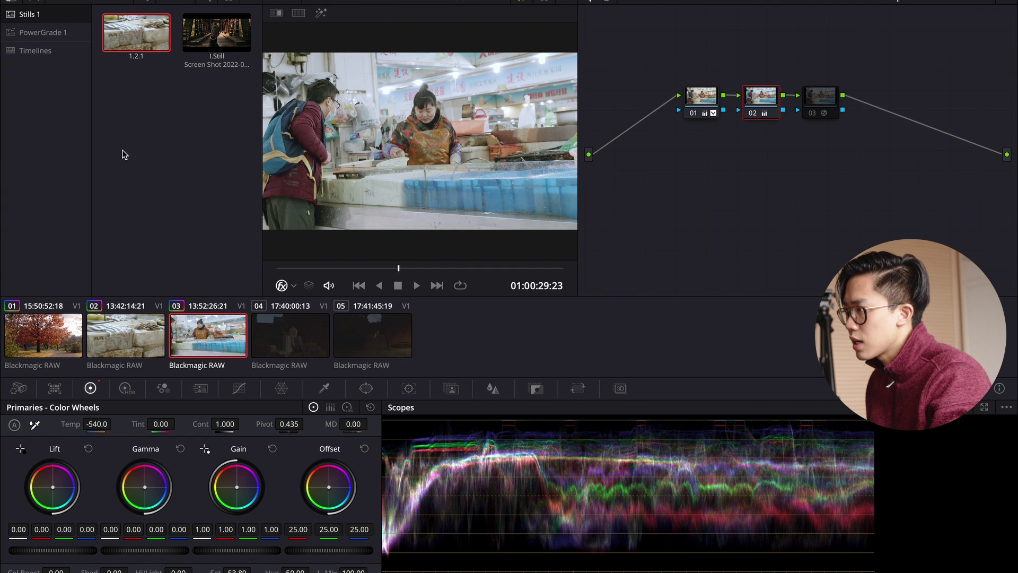
{"action": "left_click", "coordinate": [710, 104]}
{"action": "left_click", "coordinate": [763, 104]}
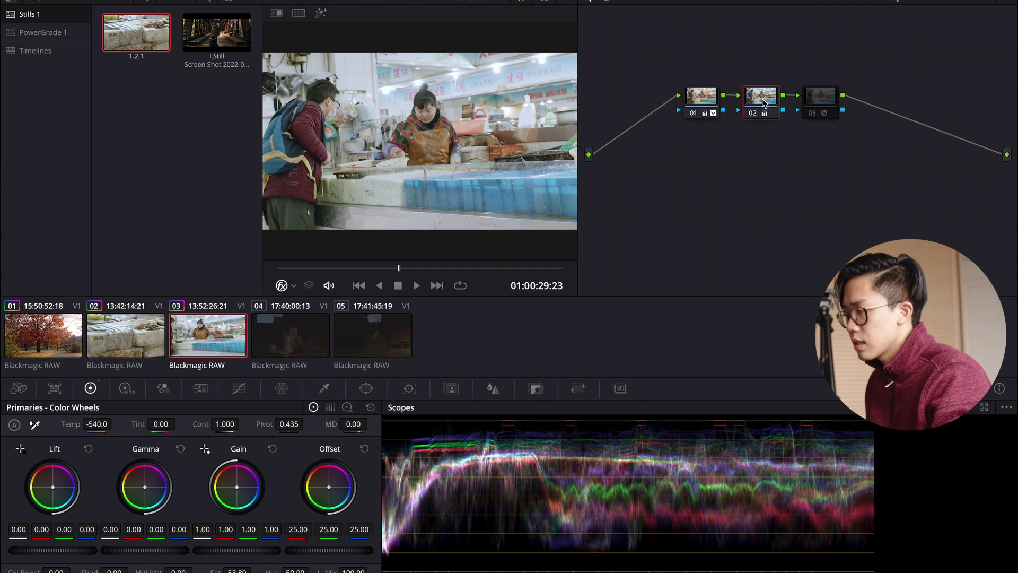
{"action": "left_click", "coordinate": [709, 104]}
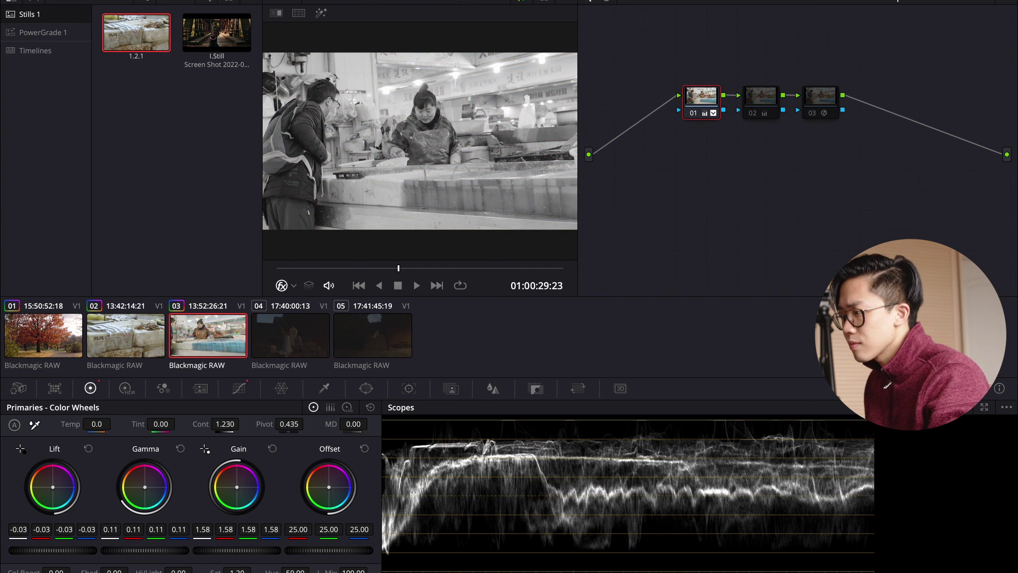
Rebalance clip 03's node 01 with gain 1.47, gamma 0.08 and lift -0.03
{"action": "left_click_drag", "start_coordinate": [258, 550], "coordinate": [241, 550]}
{"action": "left_click_drag", "start_coordinate": [154, 551], "coordinate": [133, 551]}
{"action": "left_click_drag", "start_coordinate": [53, 550], "coordinate": [47, 550]}
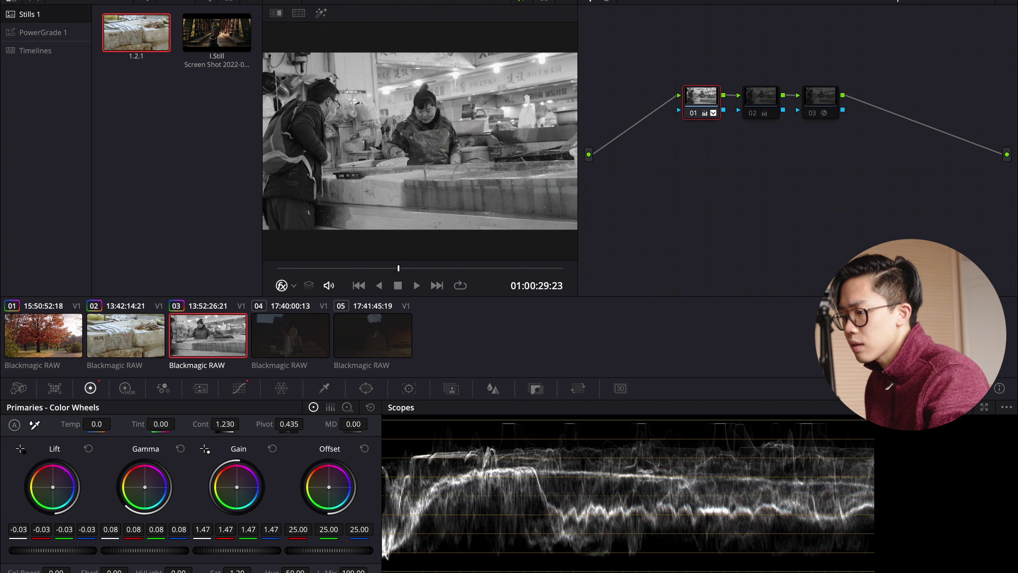
Compare clip 03 against clip 02 and set the colour temperature of clip 03's node 02 to -300
{"action": "middle_click", "coordinate": [135, 340]}
{"action": "key", "text": "Up"}
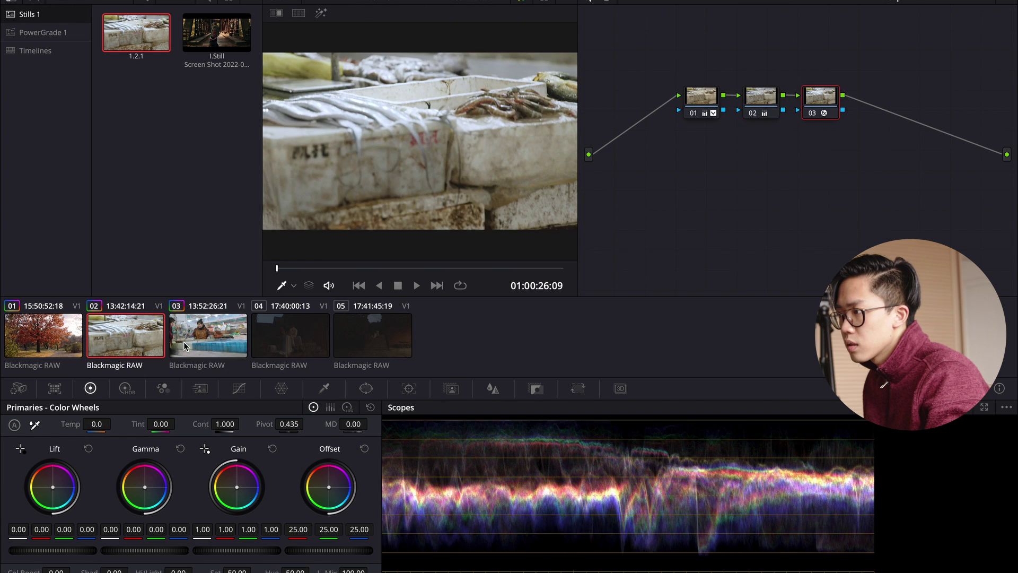
{"action": "key", "text": "Down"}
{"action": "key", "text": "Up"}
{"action": "key", "text": "Down"}
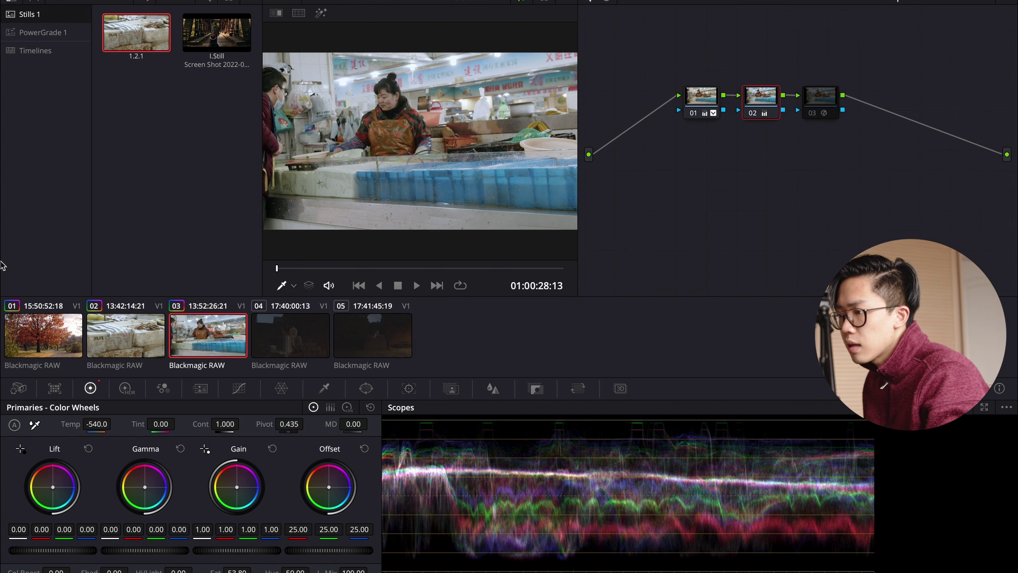
{"action": "mouse_move", "coordinate": [103, 424]}
{"action": "left_mouse_down"}
{"action": "mouse_move", "coordinate": [116, 423]}
{"action": "mouse_move", "coordinate": [95, 424]}
{"action": "left_mouse_up"}
{"action": "left_click", "coordinate": [100, 362]}
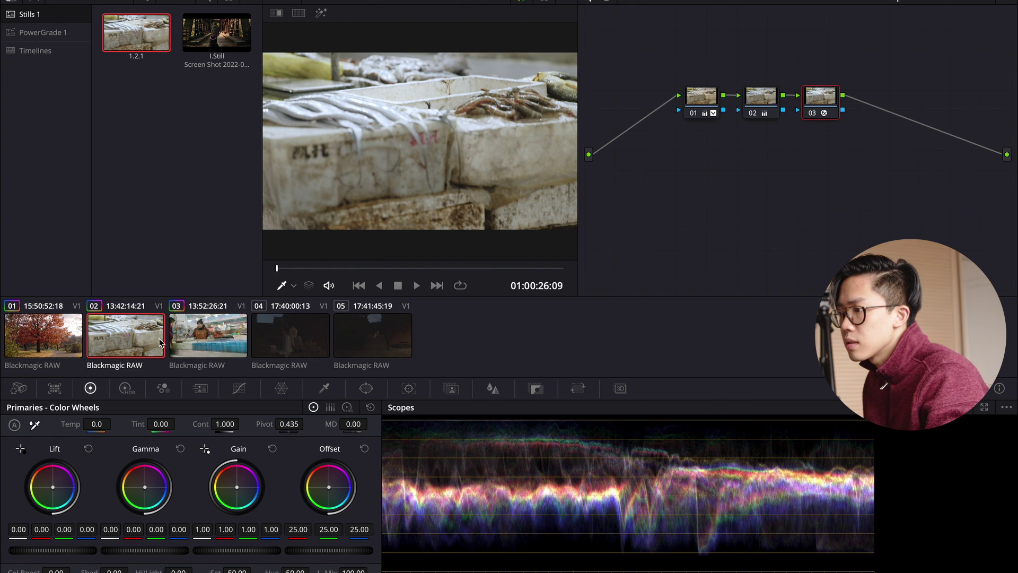
{"action": "left_click", "coordinate": [180, 339]}
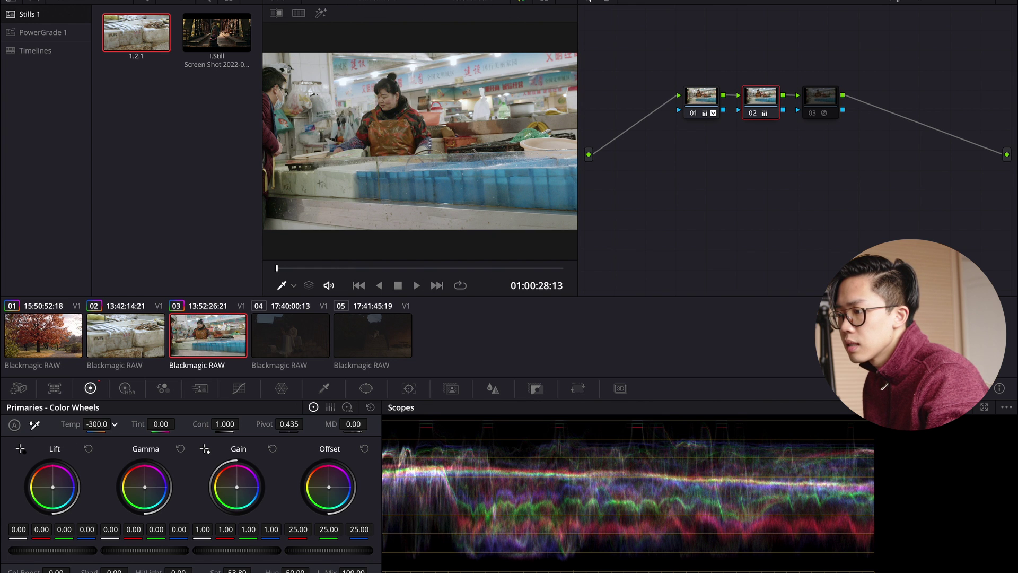
Raise the Glow effect's Shine Threshold on clip 03's node 03 to 0.817
{"action": "left_click", "coordinate": [828, 97]}
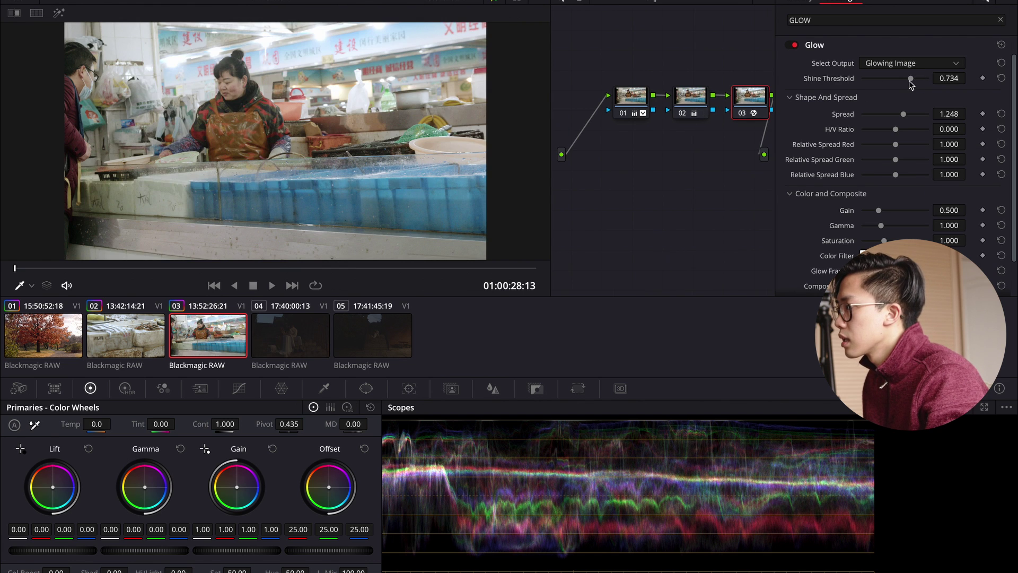
{"action": "mouse_move", "coordinate": [909, 78]}
{"action": "left_mouse_down"}
{"action": "mouse_move", "coordinate": [931, 78]}
{"action": "mouse_move", "coordinate": [891, 80]}
{"action": "mouse_move", "coordinate": [917, 82]}
{"action": "left_mouse_up"}
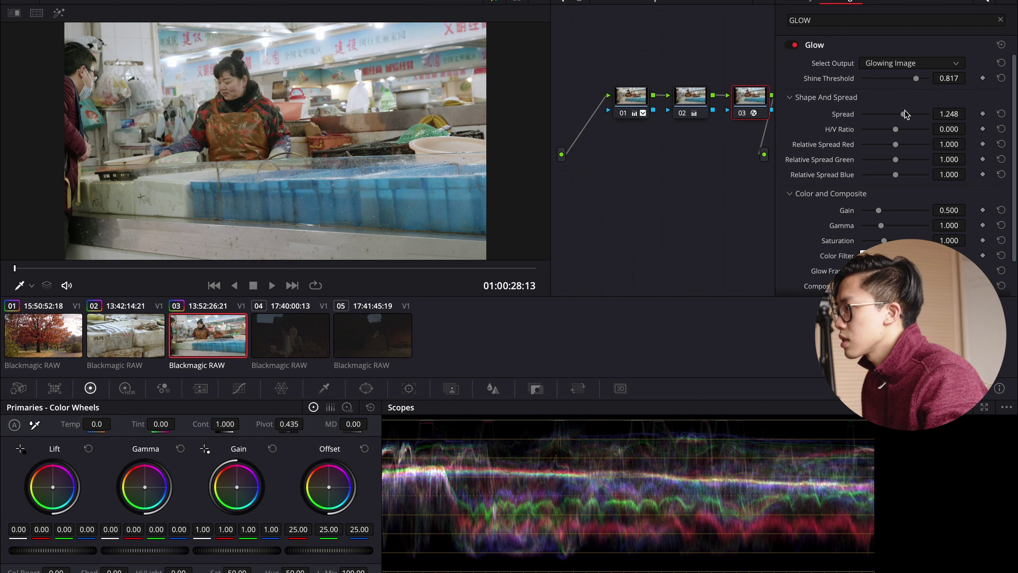
{"action": "left_click", "coordinate": [923, 3]}
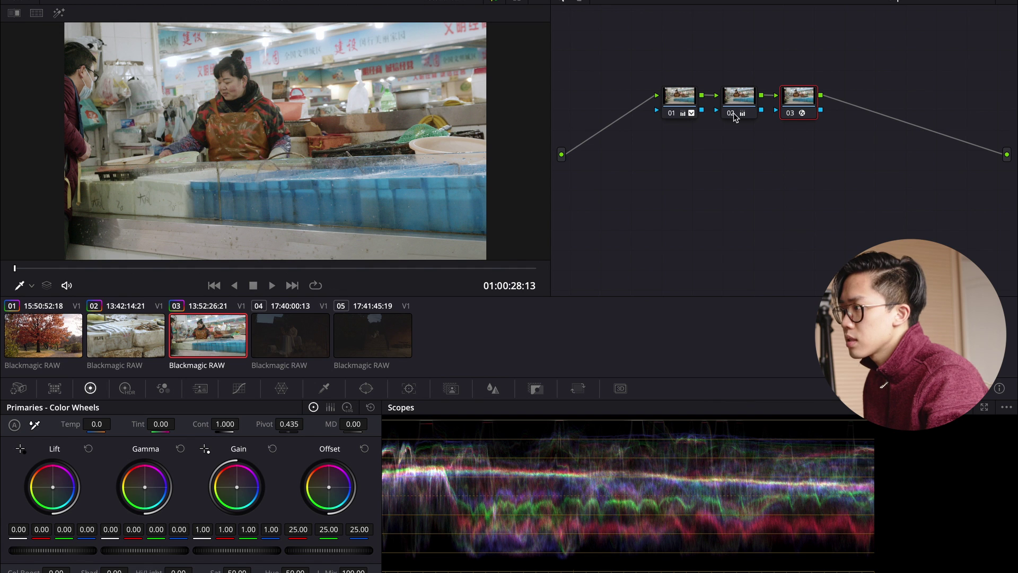
Lower the gamma of clip 03's node 01 to 0.06 and check the match against clip 02
{"action": "left_click", "coordinate": [674, 105]}
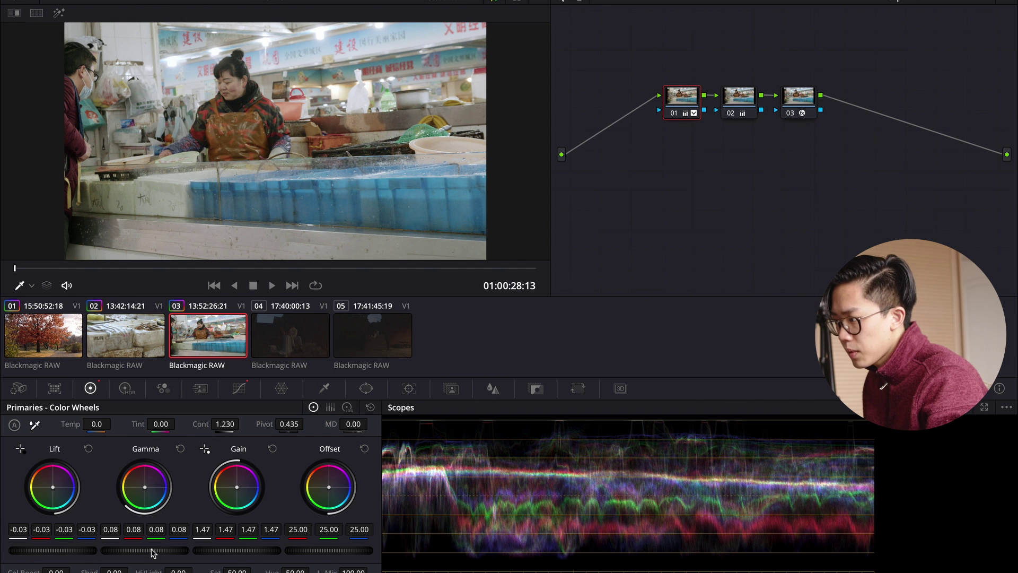
{"action": "left_click_drag", "start_coordinate": [153, 553], "coordinate": [146, 553]}
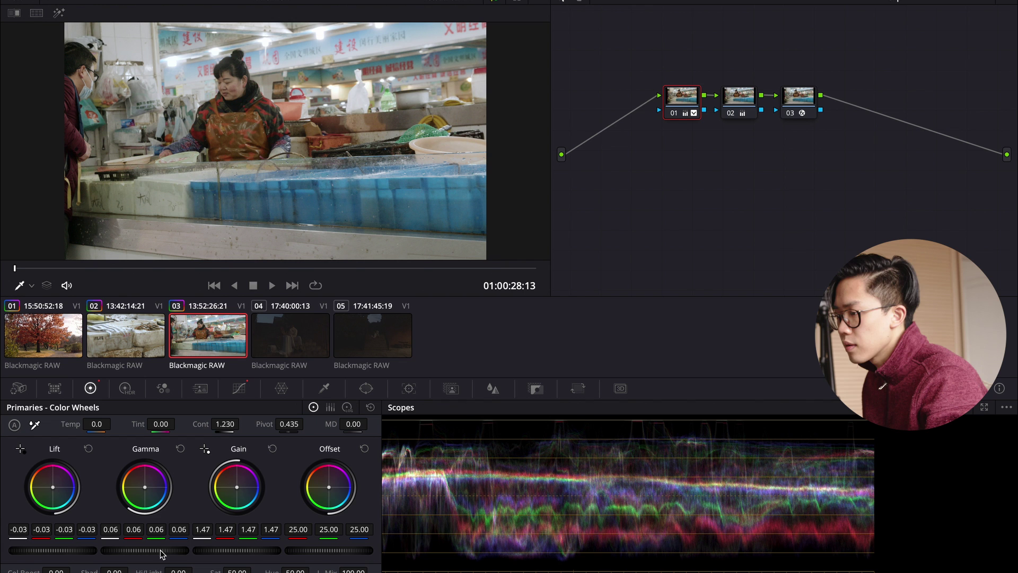
{"action": "left_click", "coordinate": [150, 326]}
{"action": "left_click", "coordinate": [198, 333]}
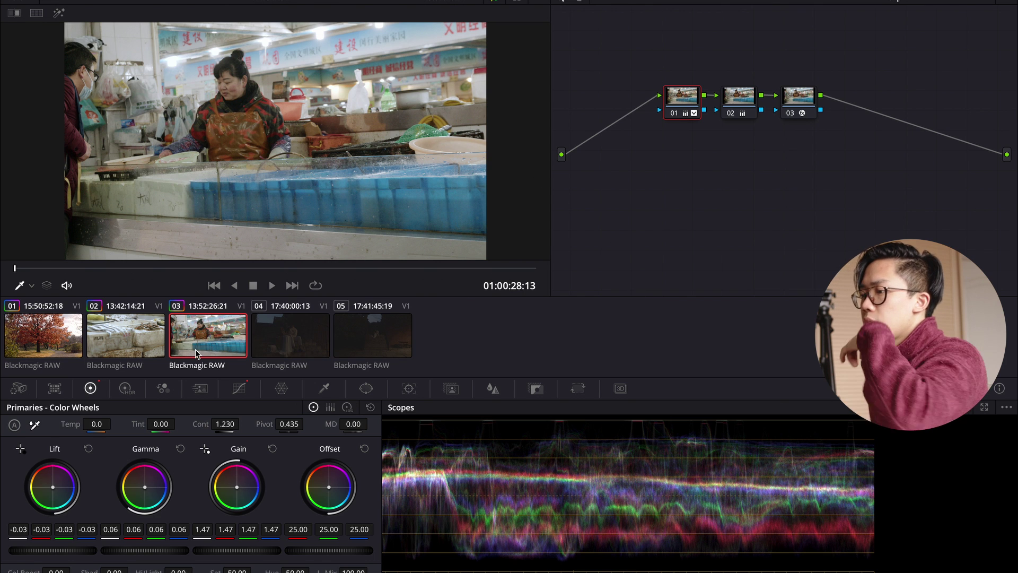
Grab a still of clip 01's autumn tree grade into the PowerGrade 1 album
{"action": "left_click", "coordinate": [143, 345]}
{"action": "left_click", "coordinate": [50, 328]}
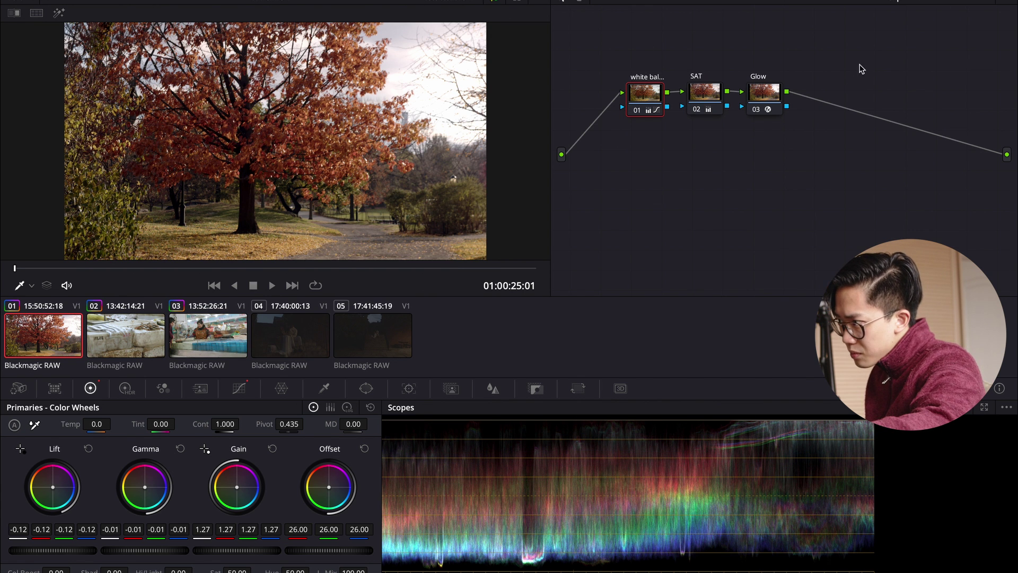
{"action": "left_click_drag", "start_coordinate": [860, 67], "coordinate": [592, 149]}
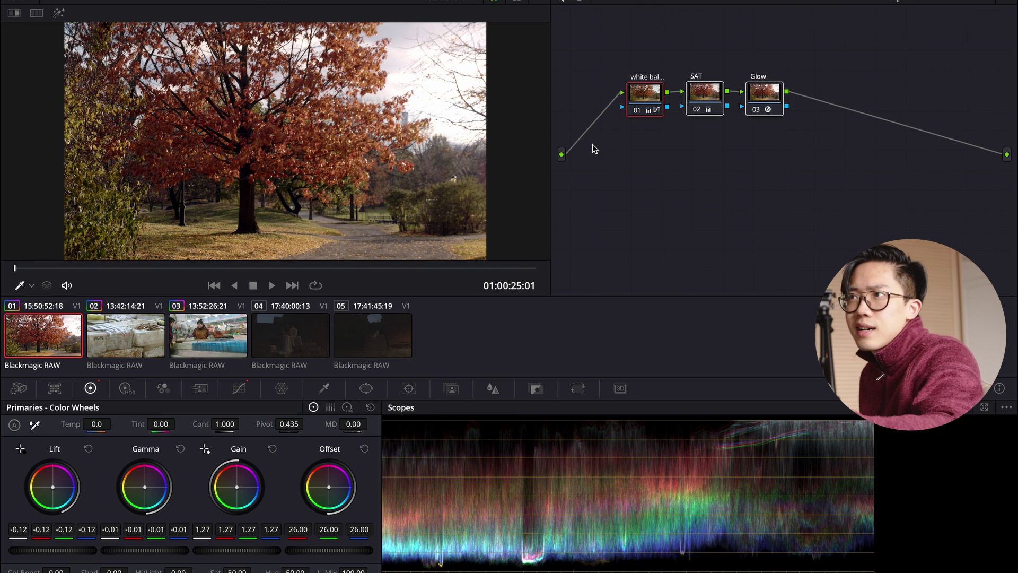
{"action": "left_click", "coordinate": [21, 1]}
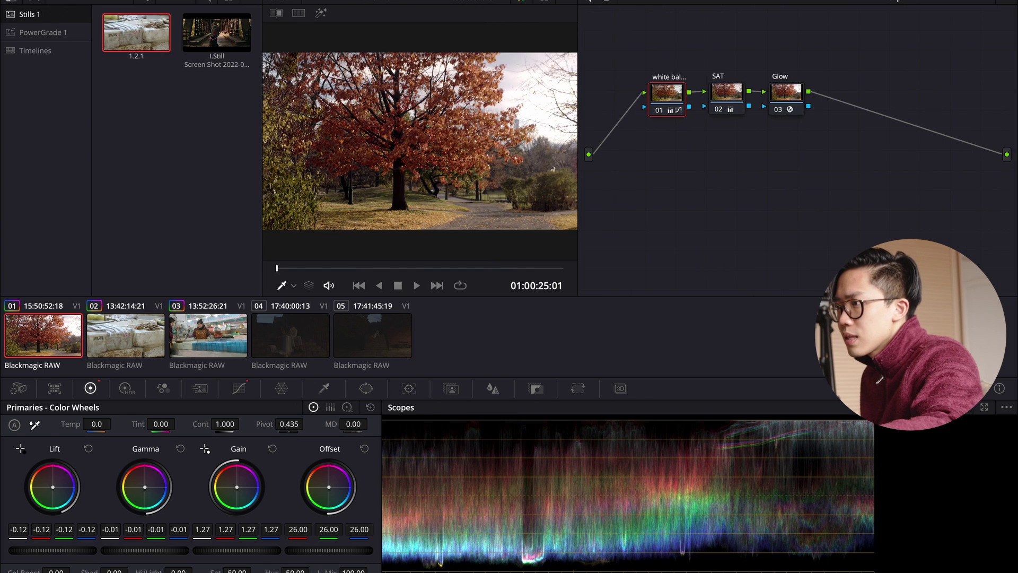
{"action": "left_click", "coordinate": [55, 33]}
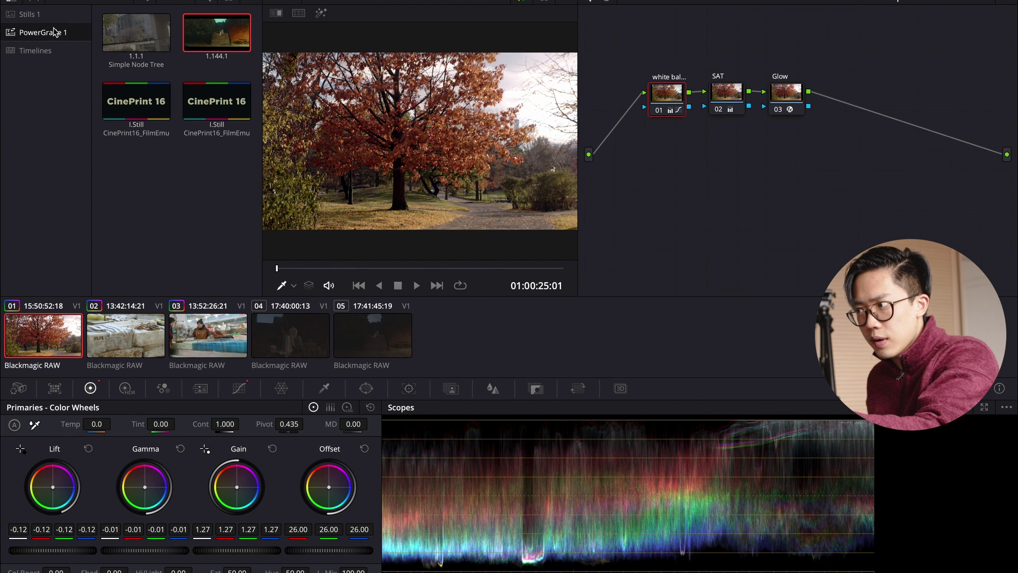
{"action": "right_click", "coordinate": [378, 120]}
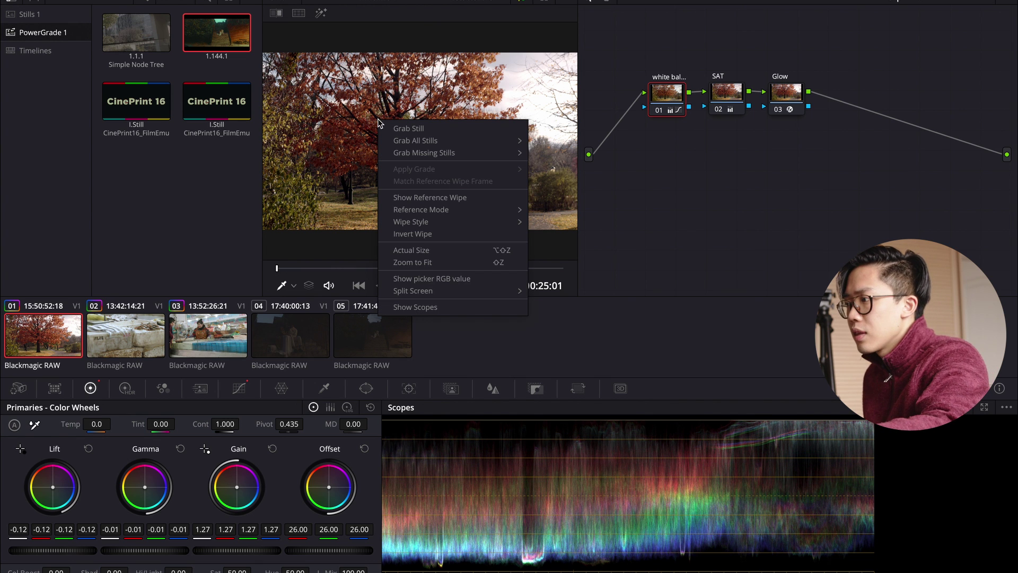
{"action": "left_click", "coordinate": [404, 129]}
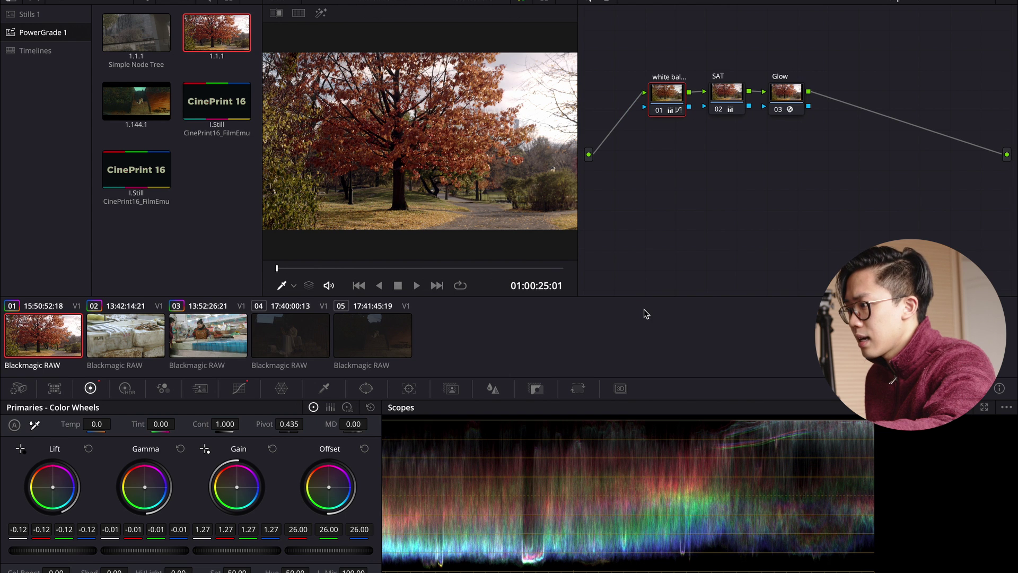
Apply the autumn tree PowerGrade to clip 04 and disable its white balance, SAT and Glow nodes
{"action": "left_click", "coordinate": [307, 336]}
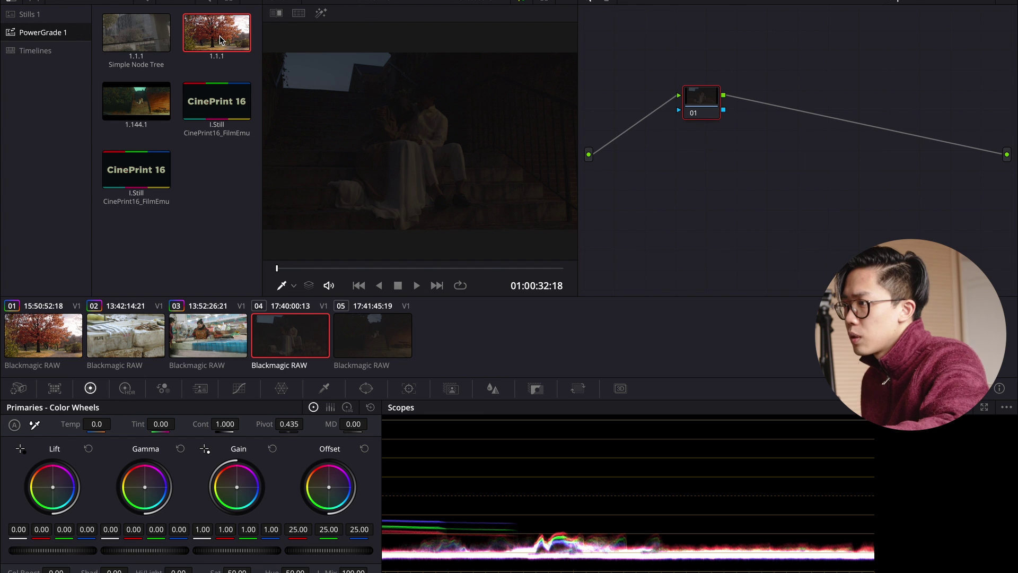
{"action": "left_click_drag", "start_coordinate": [219, 36], "coordinate": [375, 113]}
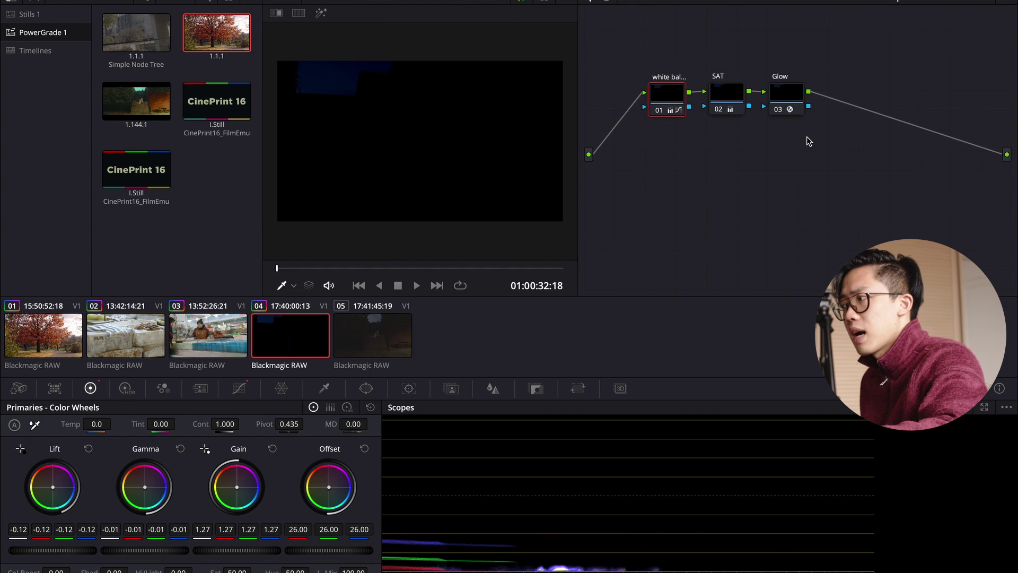
{"action": "left_click_drag", "start_coordinate": [886, 62], "coordinate": [596, 139]}
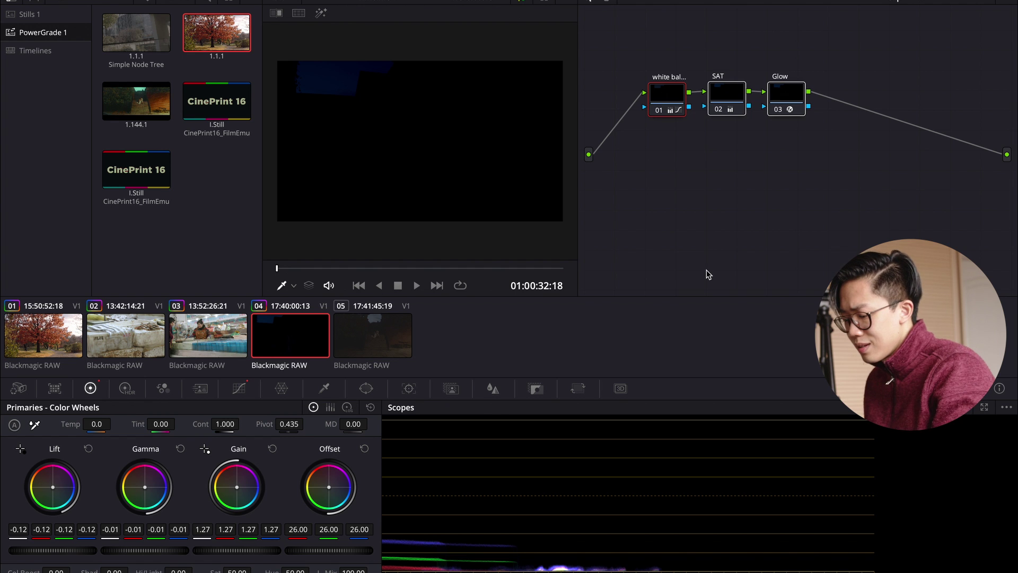
{"action": "left_click", "coordinate": [726, 101]}
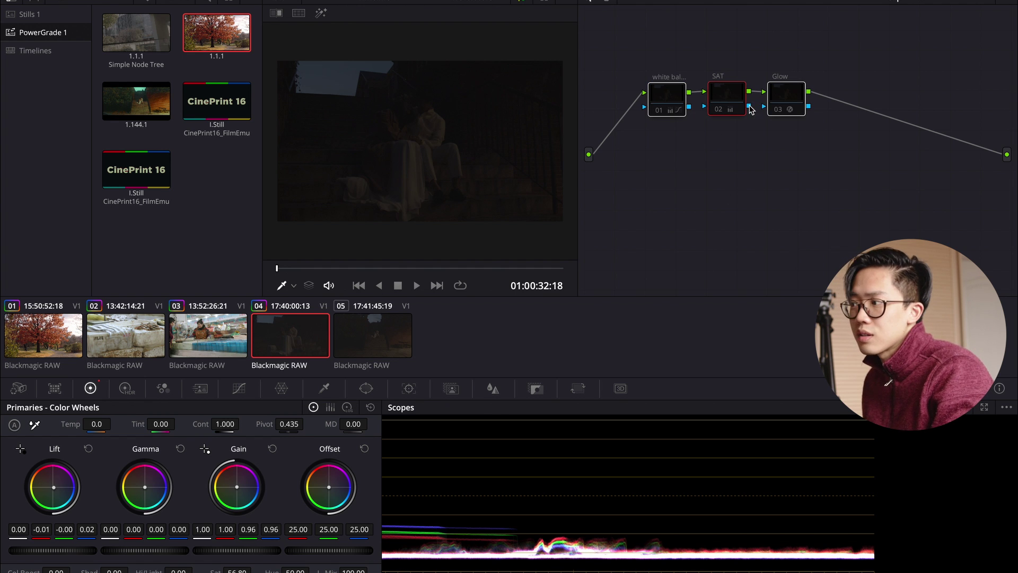
{"action": "left_click_drag", "start_coordinate": [908, 57], "coordinate": [533, 120]}
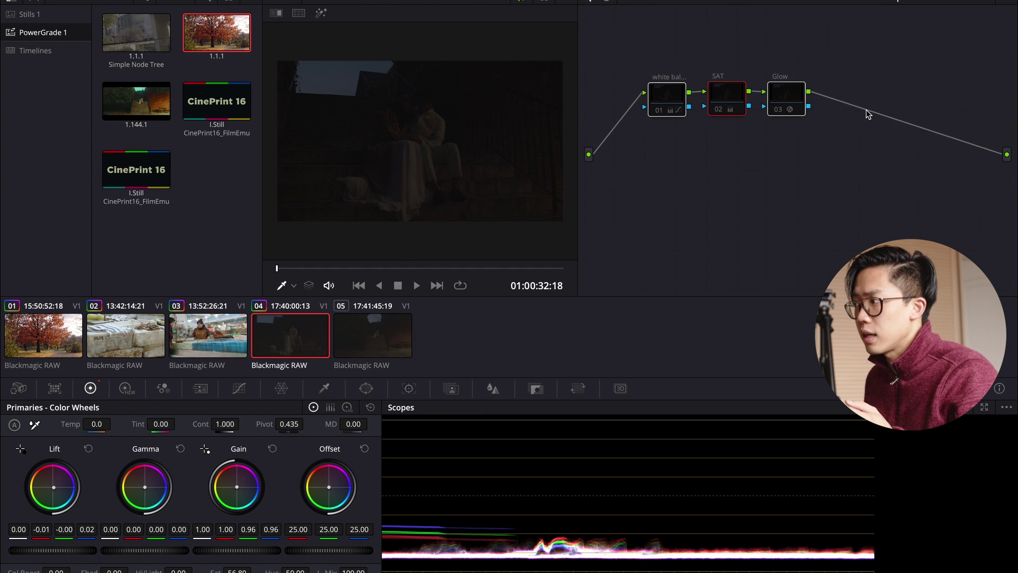
Delete all of clip 04's nodes, hide the gallery and add one fresh serial node
{"action": "left_click_drag", "start_coordinate": [880, 55], "coordinate": [578, 153]}
{"action": "key", "text": "Delete"}
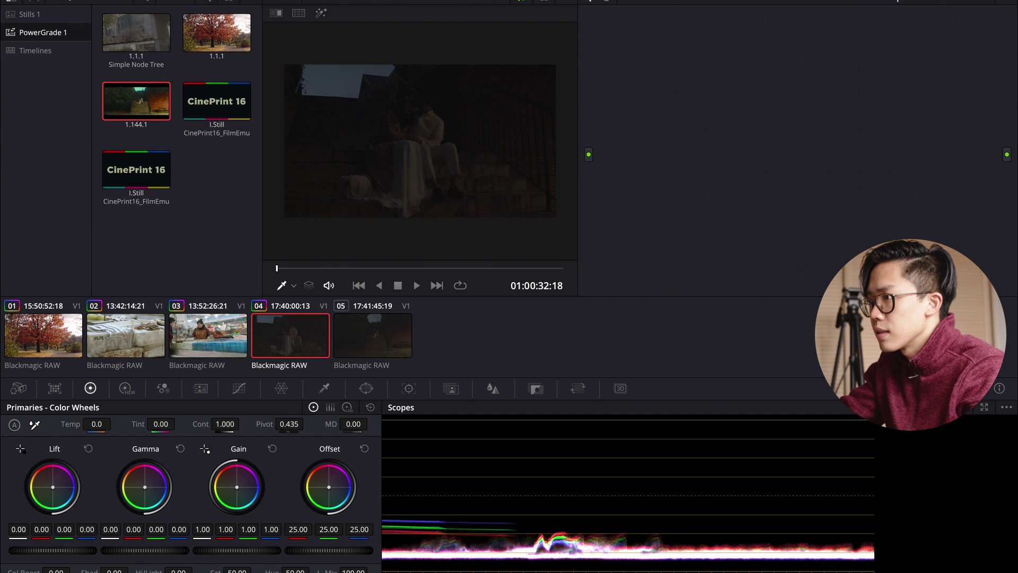
{"action": "left_click", "coordinate": [26, 0]}
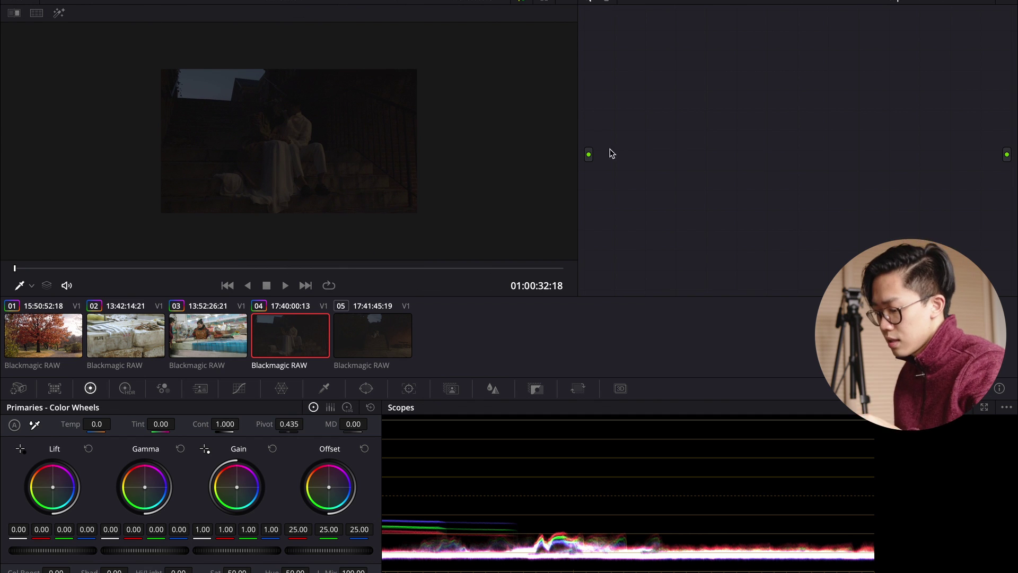
{"action": "key", "text": "alt+s"}
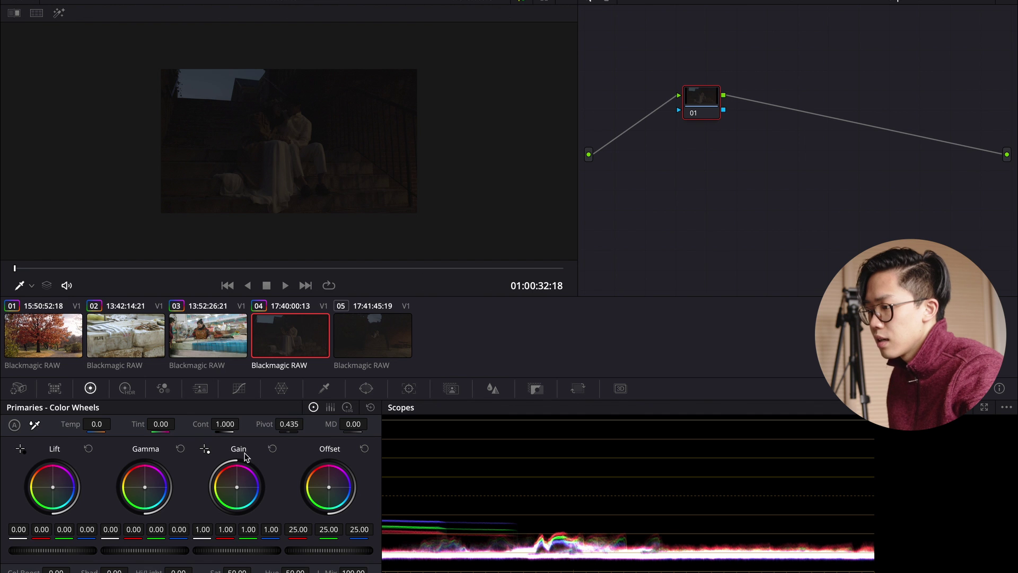
Balance the exposure of clip 04's node 01 with gain 2.45, gamma 0.09 and lift -0.04
{"action": "left_click_drag", "start_coordinate": [243, 550], "coordinate": [329, 550]}
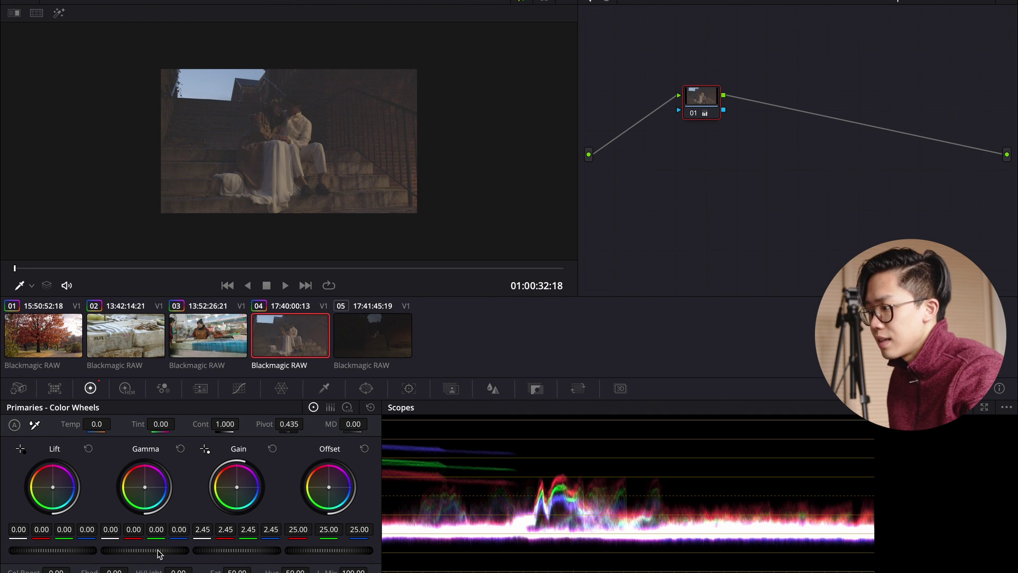
{"action": "left_click_drag", "start_coordinate": [159, 554], "coordinate": [170, 552]}
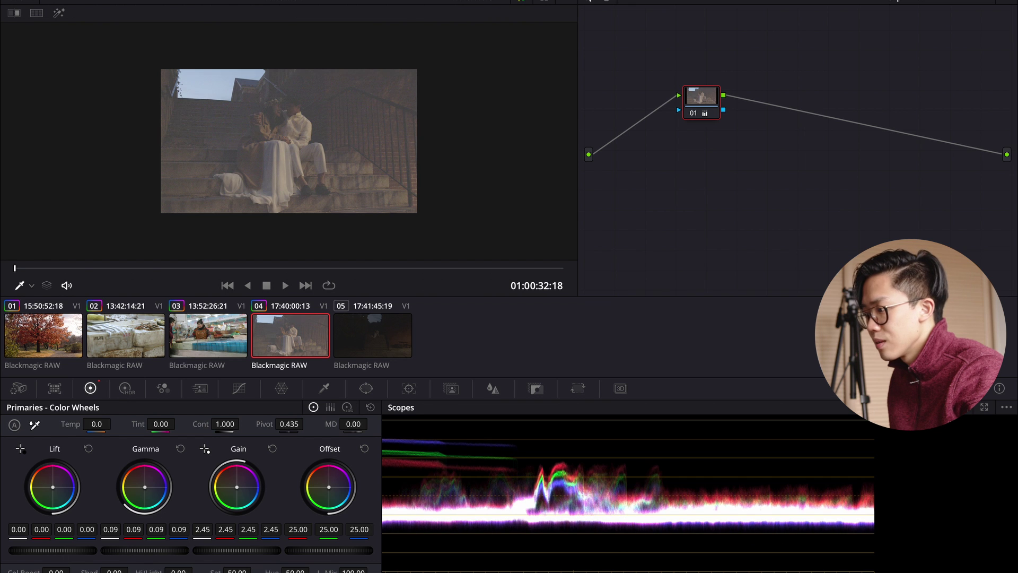
{"action": "left_click_drag", "start_coordinate": [53, 549], "coordinate": [39, 549]}
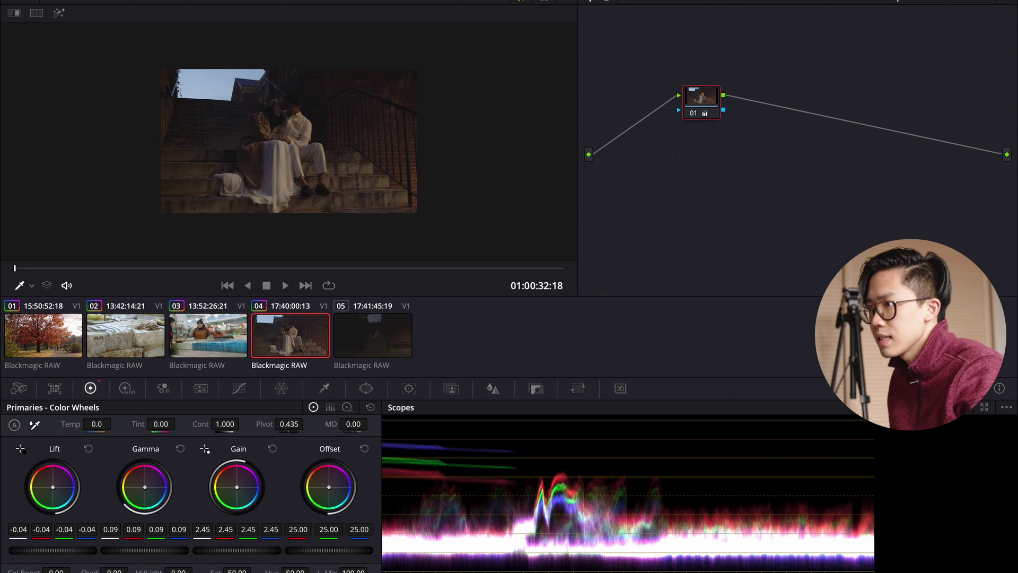
Apply temporal noise reduction to clip 04 using 1 frame and linked luma and chroma thresholds of 99.8
{"action": "left_click", "coordinate": [32, 13]}
{"action": "left_click", "coordinate": [28, 16]}
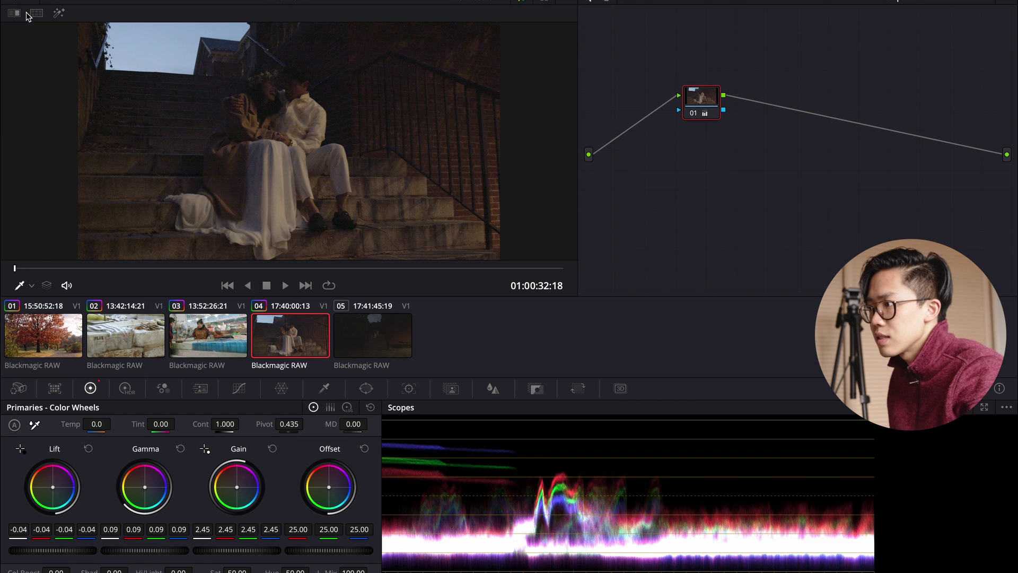
{"action": "scroll", "coordinate": [446, 122], "scroll_direction": "up", "scroll_amount": 2}
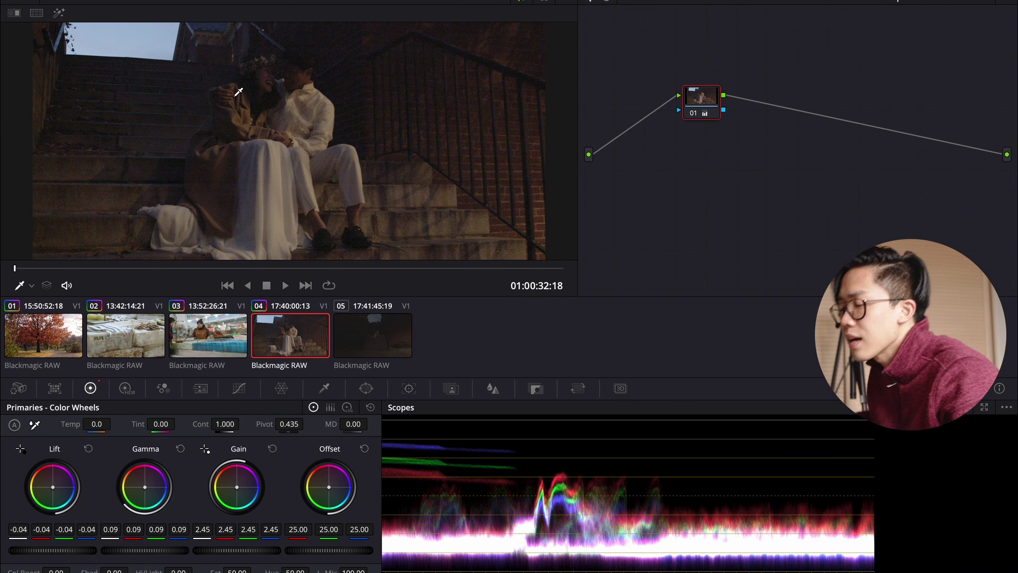
{"action": "scroll", "coordinate": [238, 91], "scroll_direction": "down", "scroll_amount": 1}
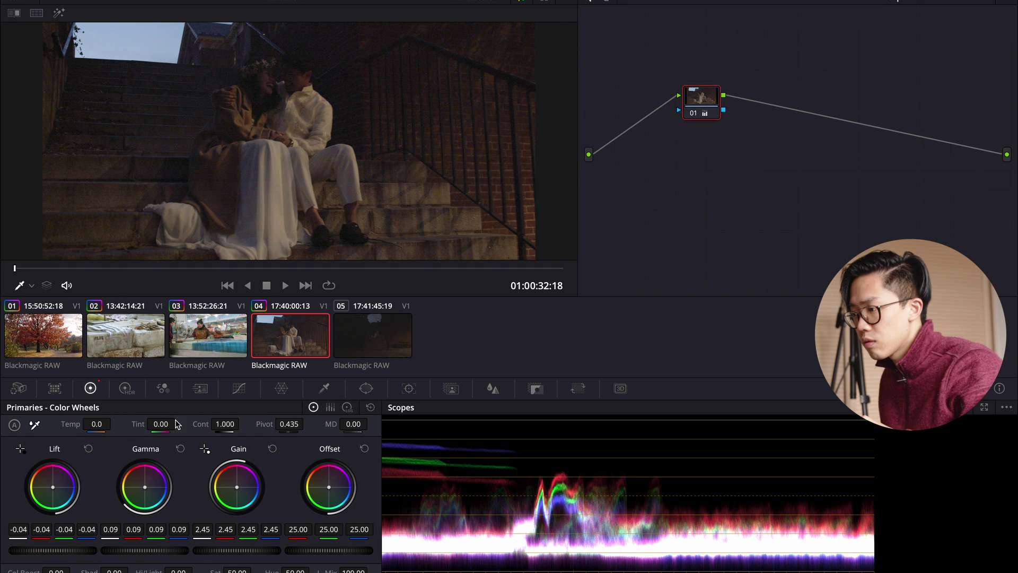
{"action": "left_click", "coordinate": [197, 391]}
{"action": "left_click", "coordinate": [87, 442]}
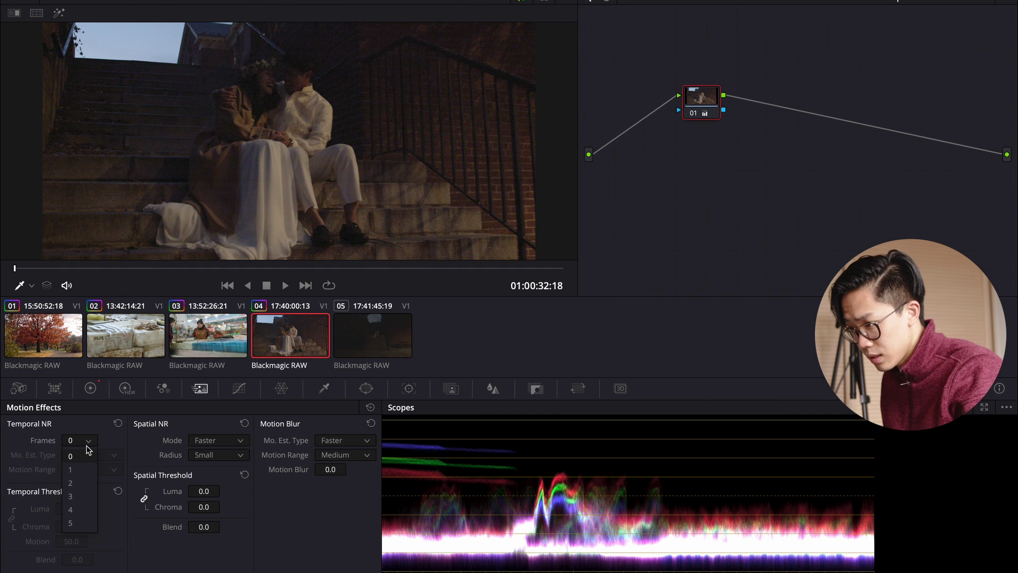
{"action": "left_click", "coordinate": [81, 466]}
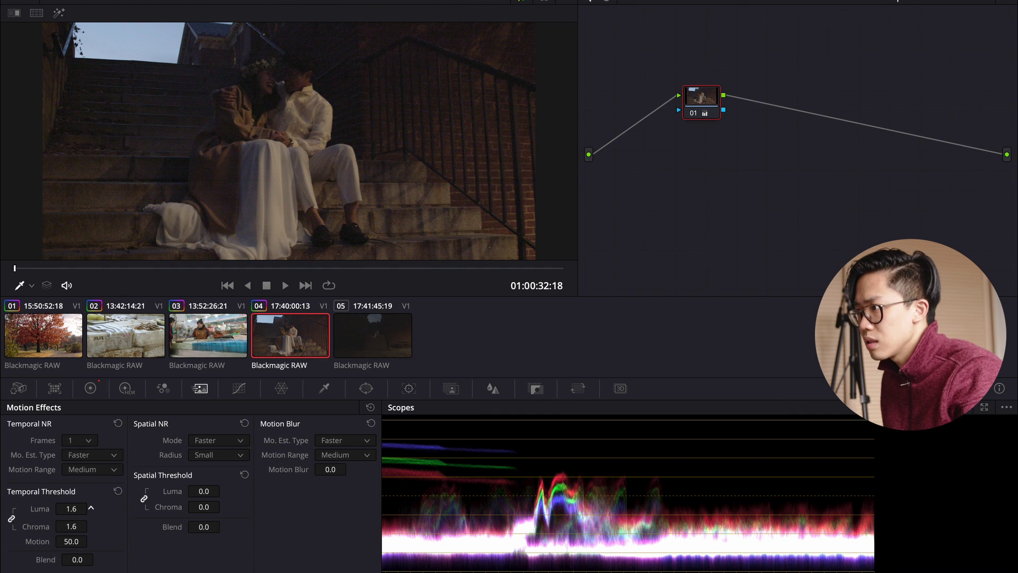
{"action": "left_click_drag", "start_coordinate": [91, 508], "coordinate": [138, 507]}
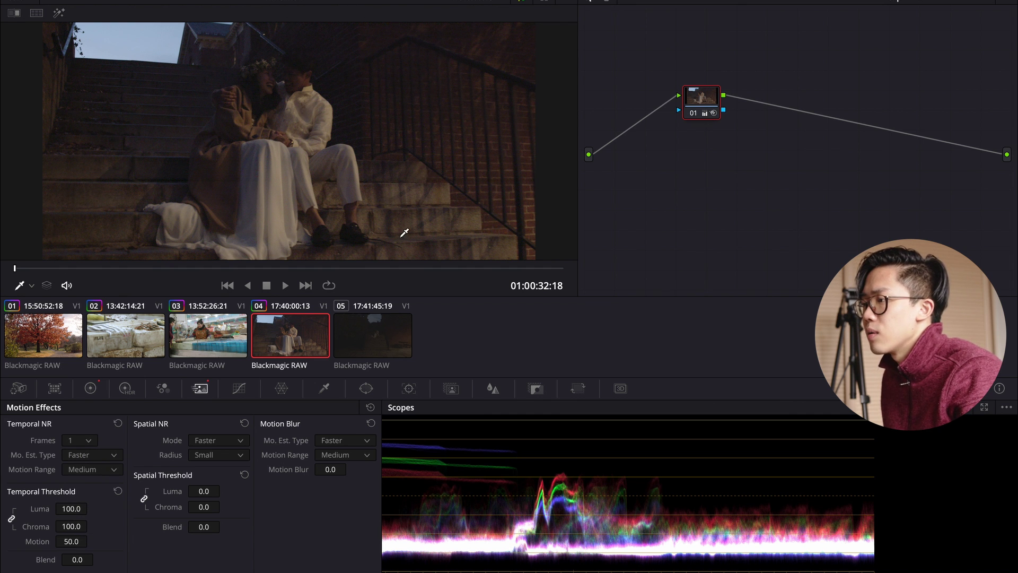
{"action": "left_click_drag", "start_coordinate": [71, 509], "coordinate": [69, 508]}
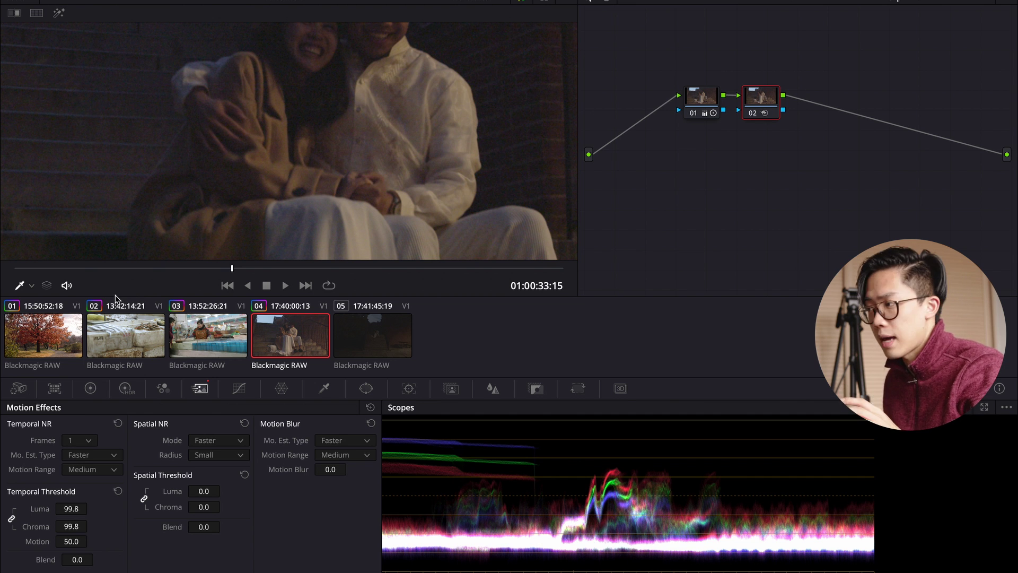
Unlink node 02's spatial luma and chroma thresholds and set the spatial chroma threshold to 85.0
{"action": "left_click", "coordinate": [36, 12]}
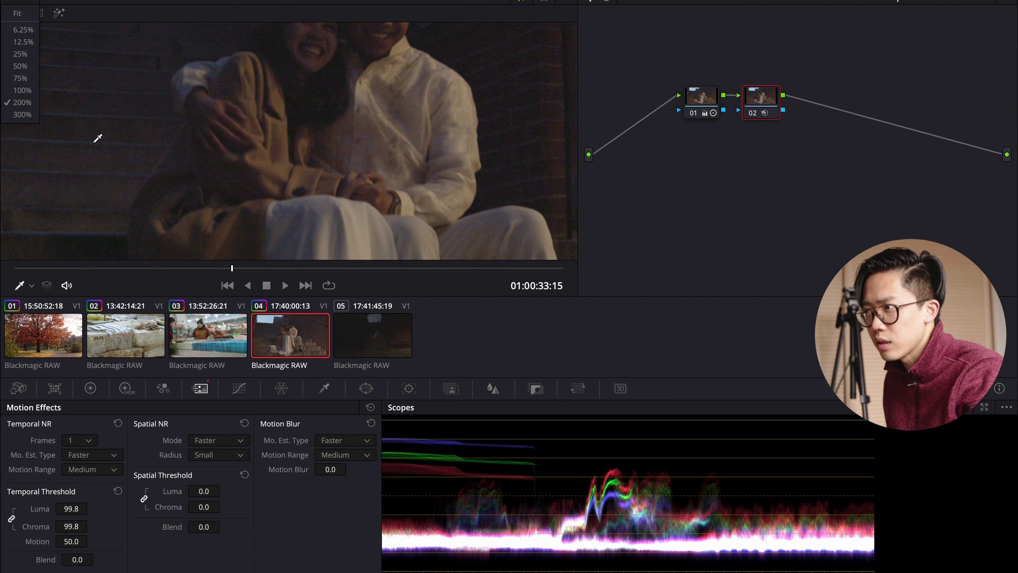
{"action": "left_click", "coordinate": [24, 115]}
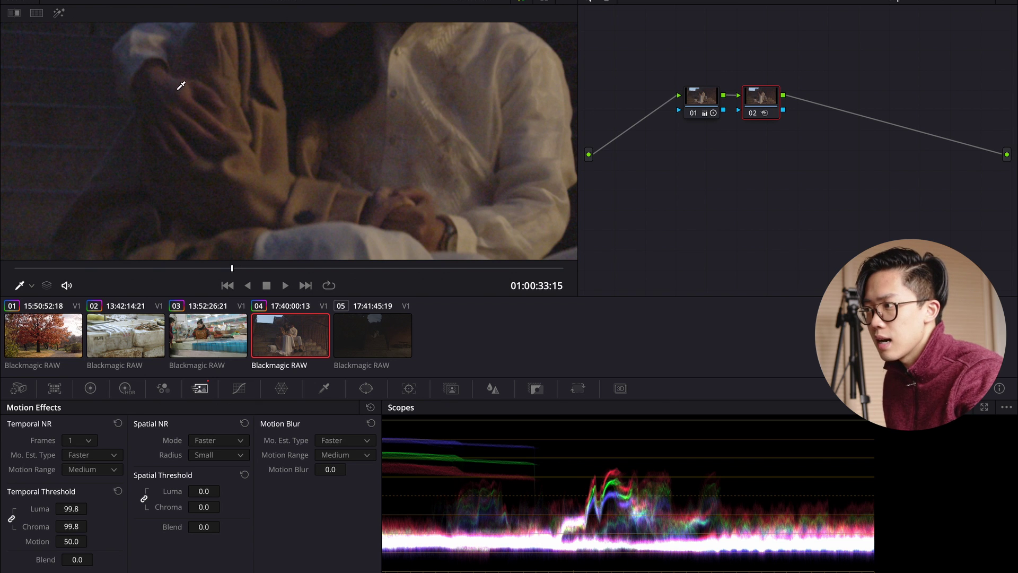
{"action": "left_click_drag", "start_coordinate": [217, 503], "coordinate": [234, 503]}
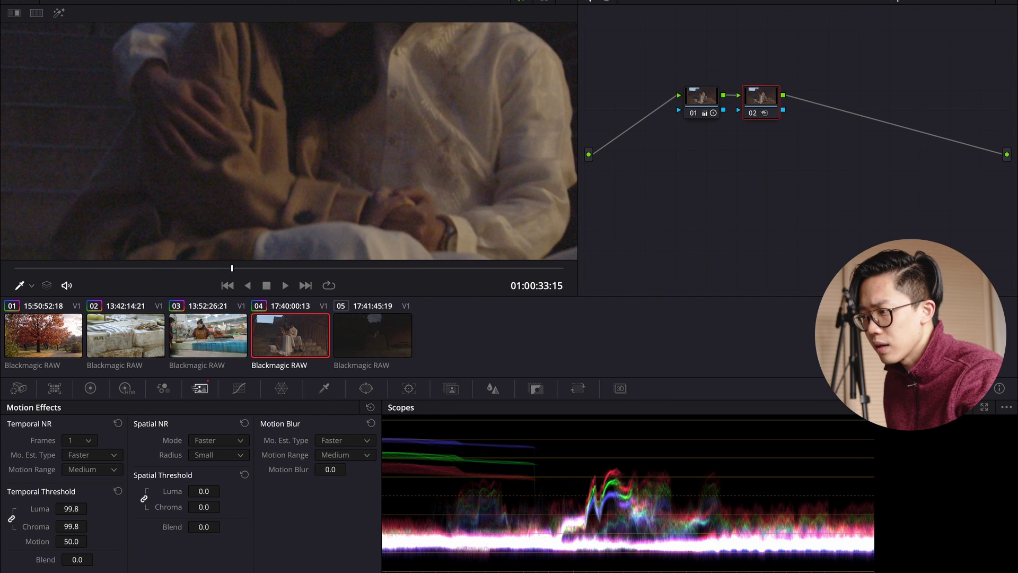
{"action": "key", "text": "ctrl+z"}
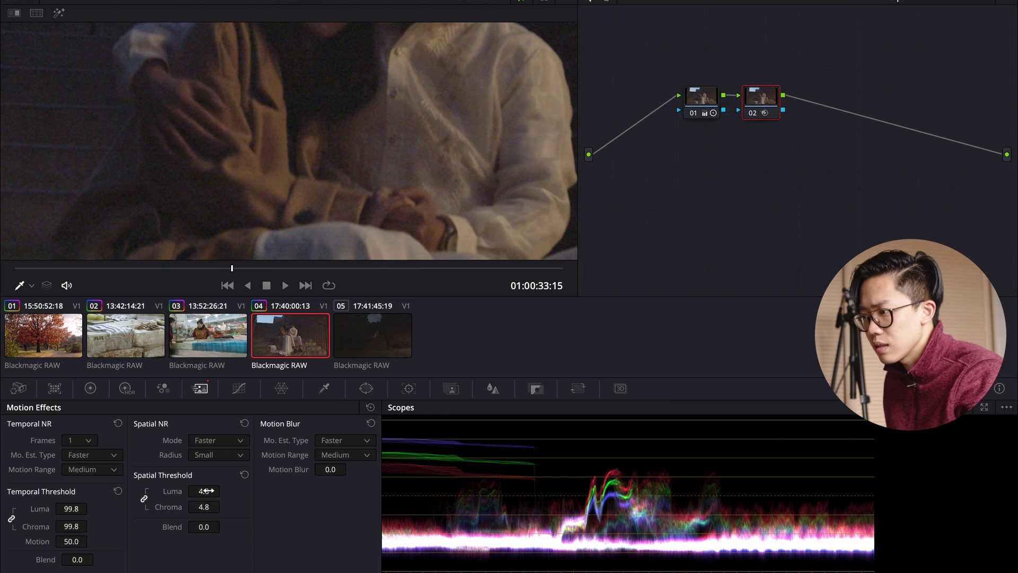
{"action": "left_click", "coordinate": [144, 499]}
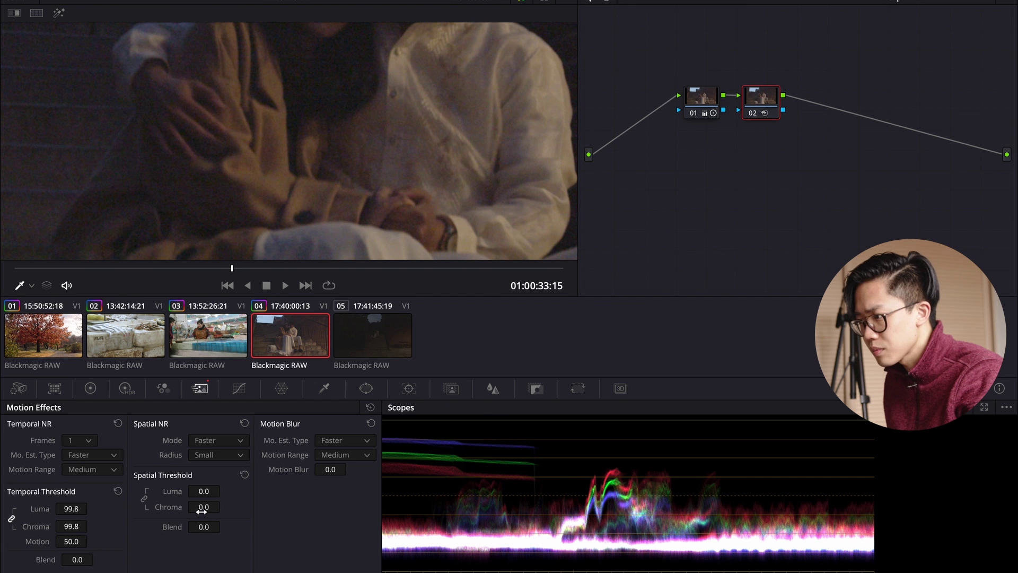
{"action": "left_click_drag", "start_coordinate": [206, 506], "coordinate": [227, 506]}
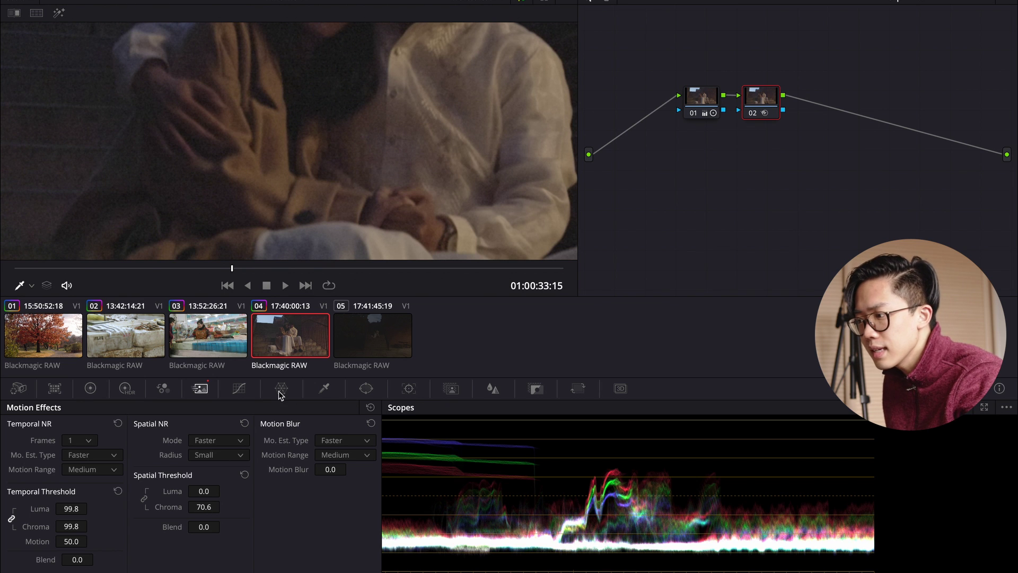
{"action": "left_click_drag", "start_coordinate": [225, 505], "coordinate": [210, 509]}
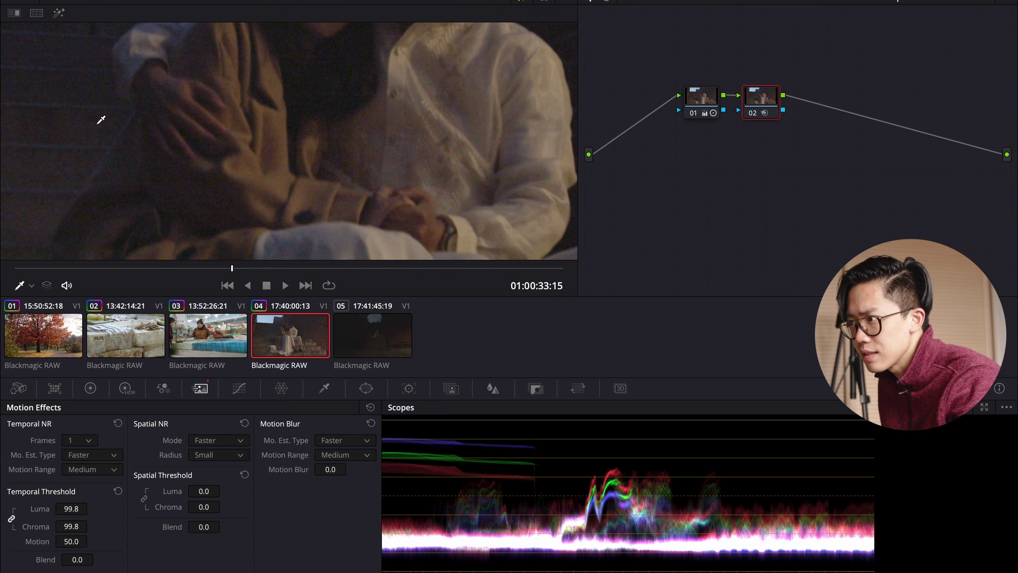
{"action": "left_click_drag", "start_coordinate": [193, 509], "coordinate": [224, 506]}
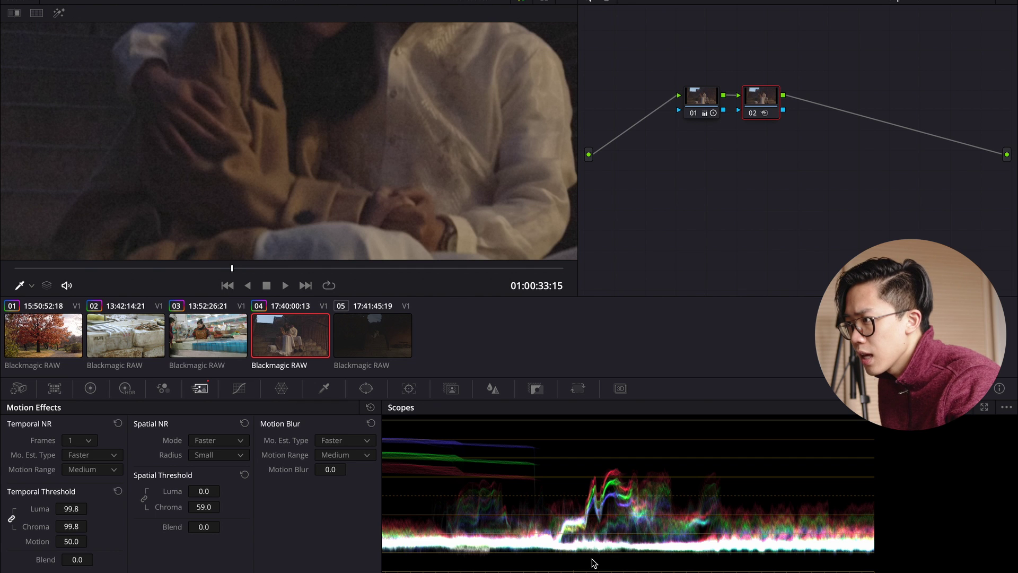
{"action": "left_click_drag", "start_coordinate": [211, 507], "coordinate": [223, 506]}
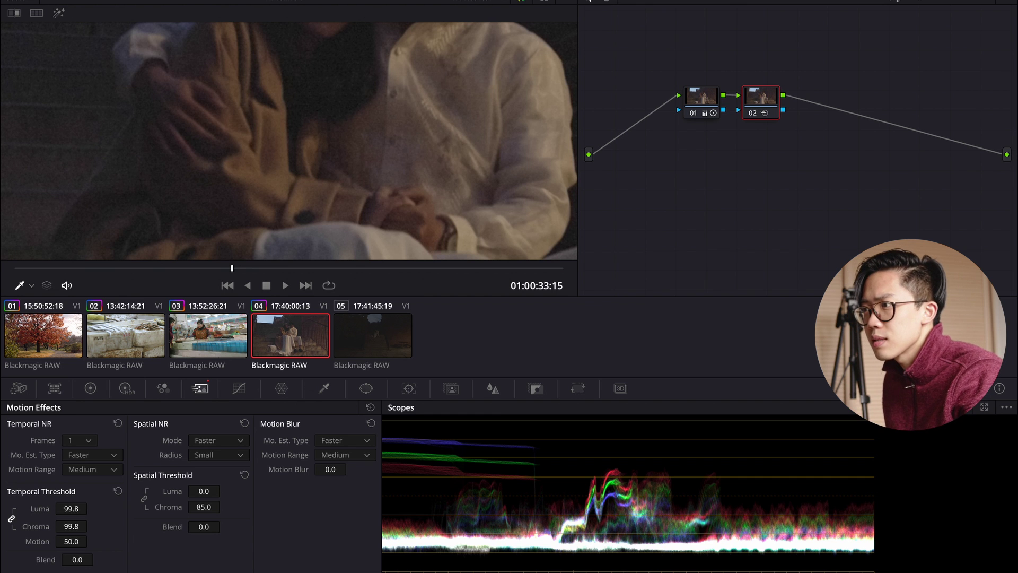
Fit clip 04's whole frame in the viewer with the gallery hidden and review it at 01:00:33:04
{"action": "left_click", "coordinate": [21, 65]}
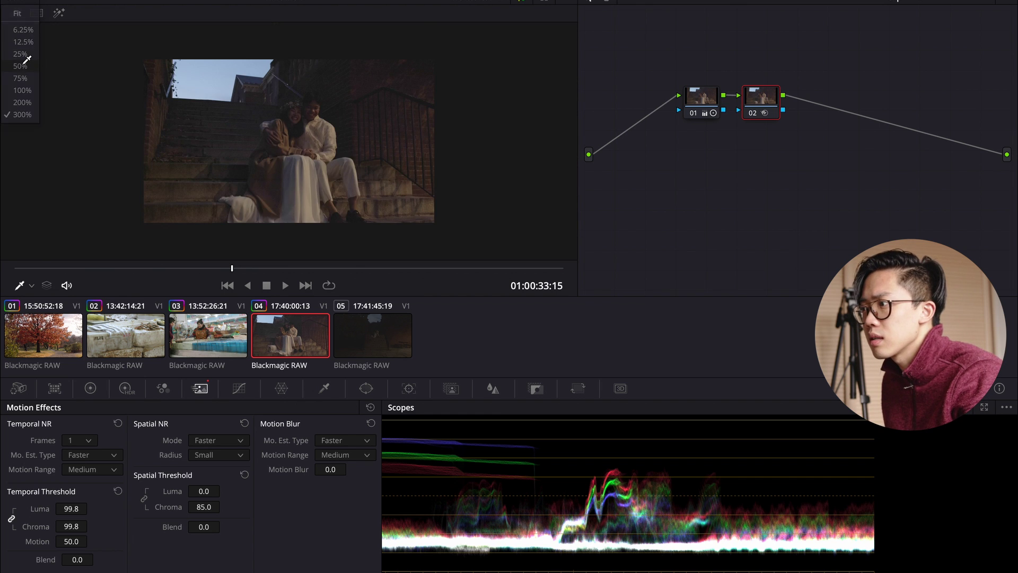
{"action": "left_click", "coordinate": [28, 11]}
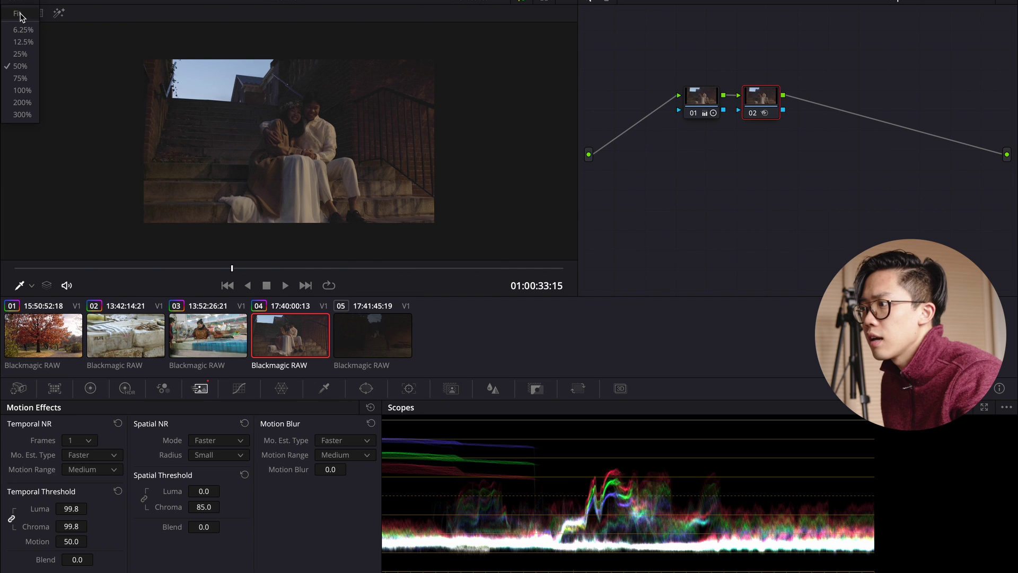
{"action": "left_click", "coordinate": [28, 25]}
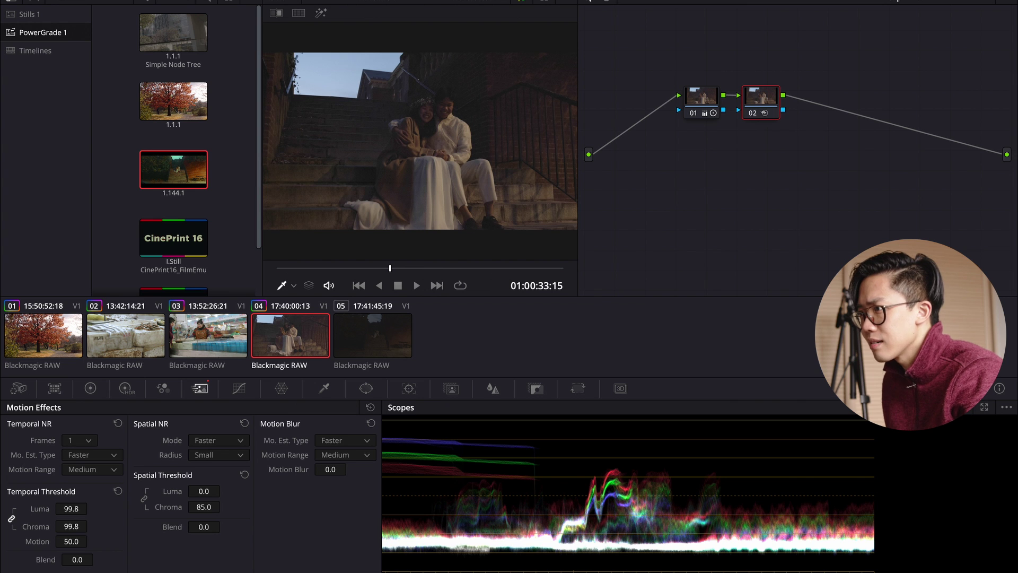
{"action": "left_click", "coordinate": [11, 1]}
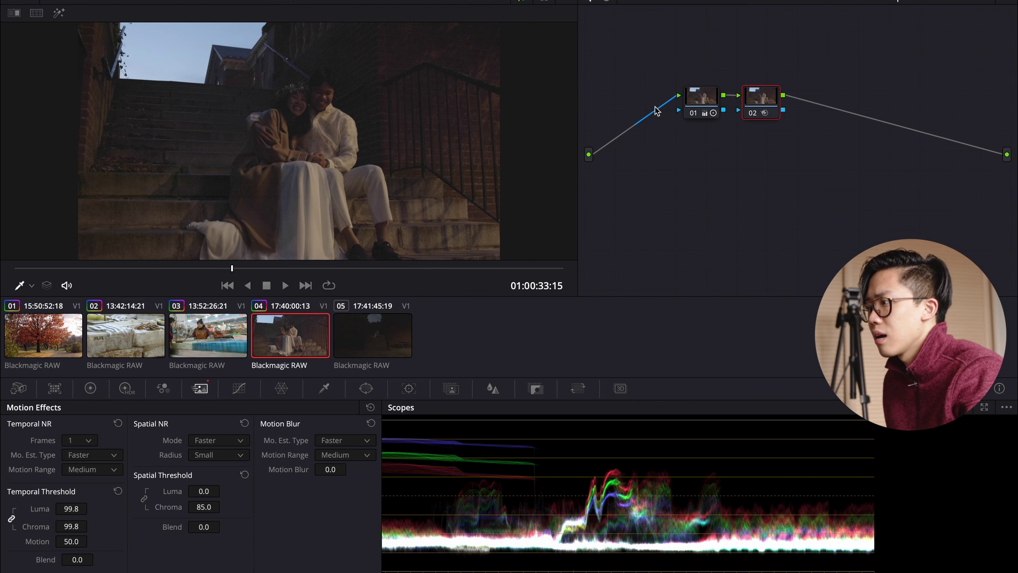
{"action": "left_click", "coordinate": [703, 102]}
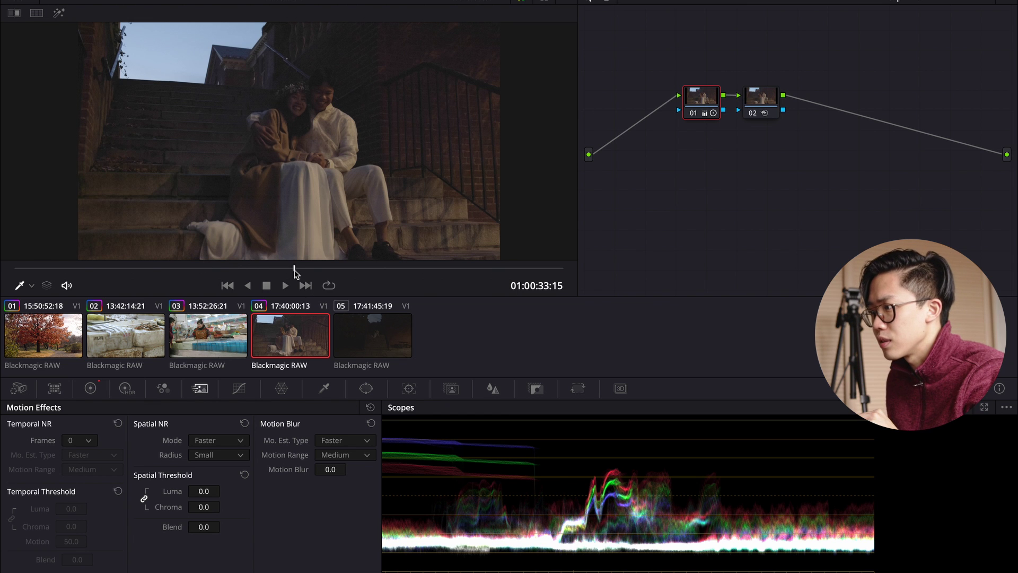
{"action": "left_click_drag", "start_coordinate": [295, 273], "coordinate": [318, 269]}
{"action": "left_click", "coordinate": [118, 269]}
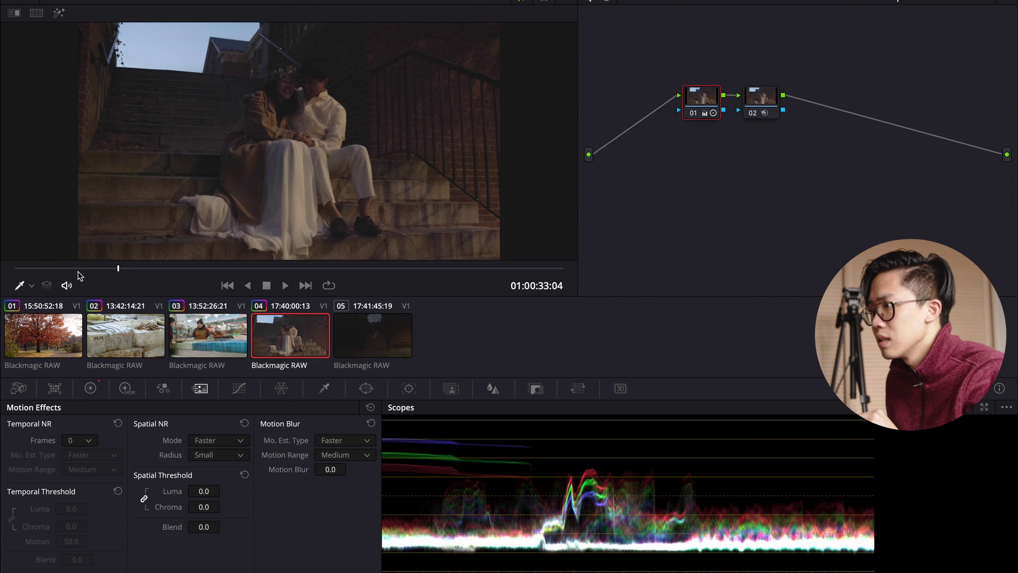
Add serial node 03 after clip 04's node 02 and apply the Glow effect to it
{"action": "left_click", "coordinate": [758, 96]}
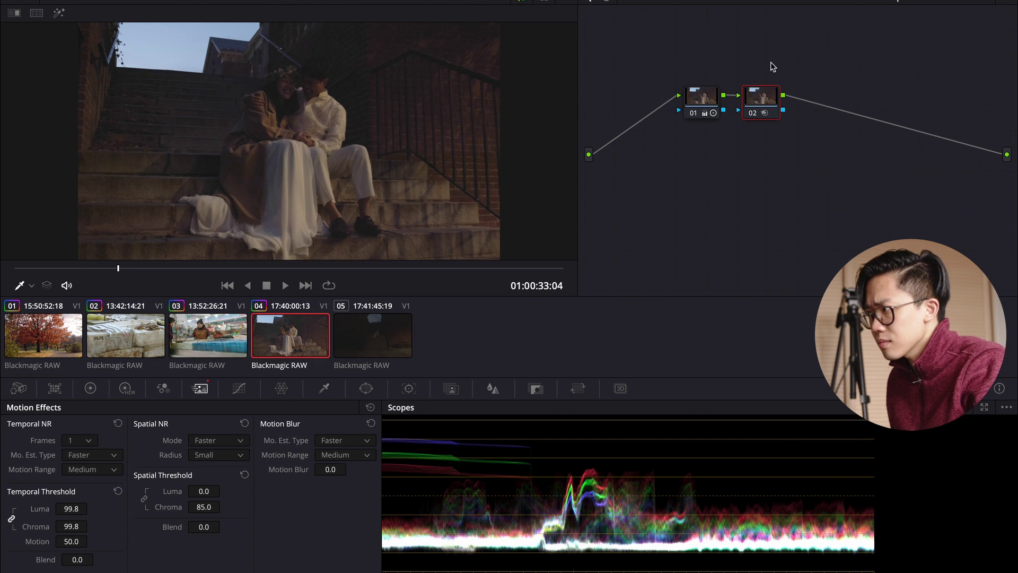
{"action": "key", "text": "alt+s"}
{"action": "left_click", "coordinate": [832, 0]}
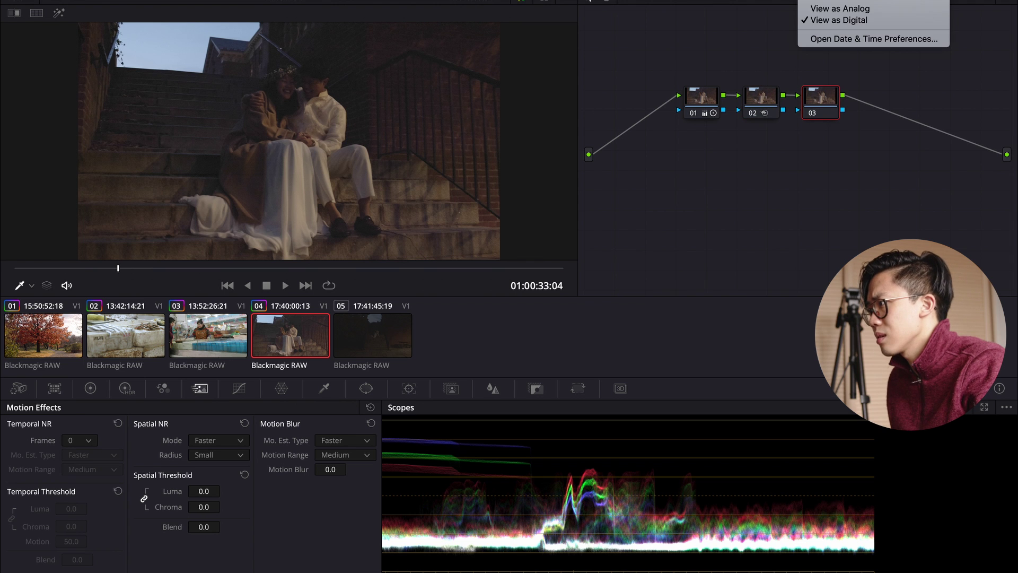
{"action": "left_click", "coordinate": [966, 162]}
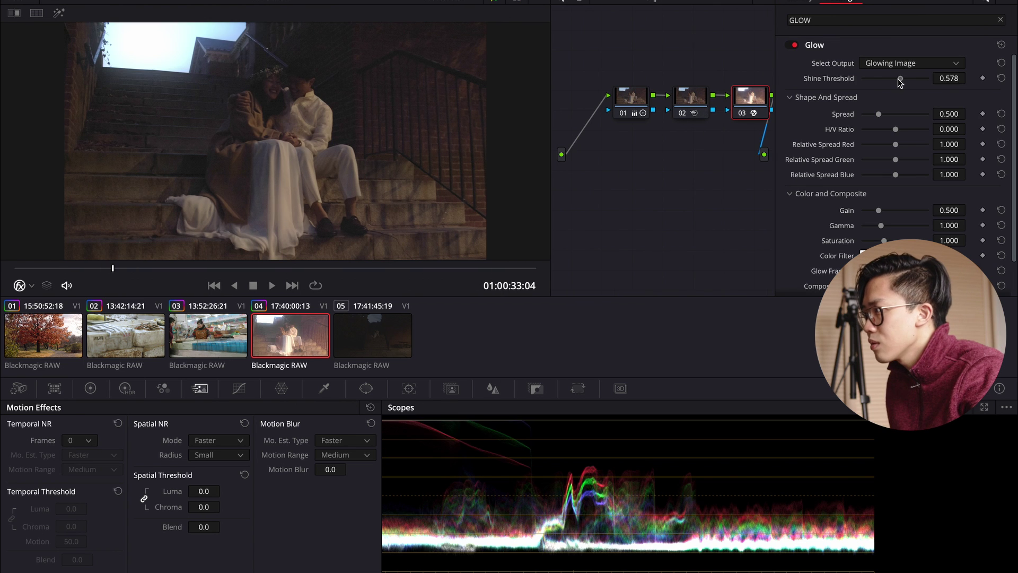
Set node 03's Glow shine threshold to 0.440 and spread to 1.560, and hide the effect settings
{"action": "left_click_drag", "start_coordinate": [902, 79], "coordinate": [857, 117]}
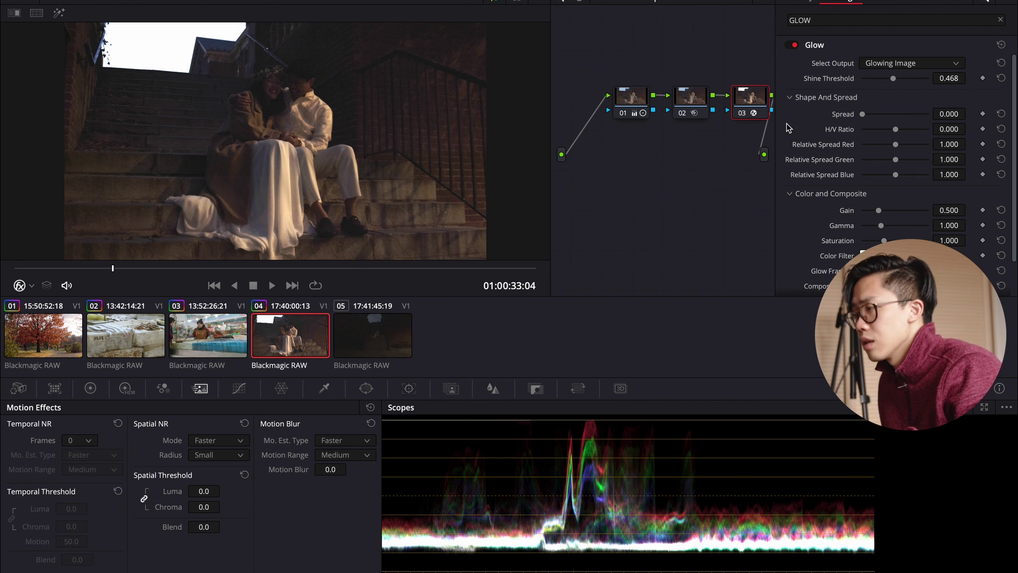
{"action": "left_click_drag", "start_coordinate": [870, 116], "coordinate": [904, 74]}
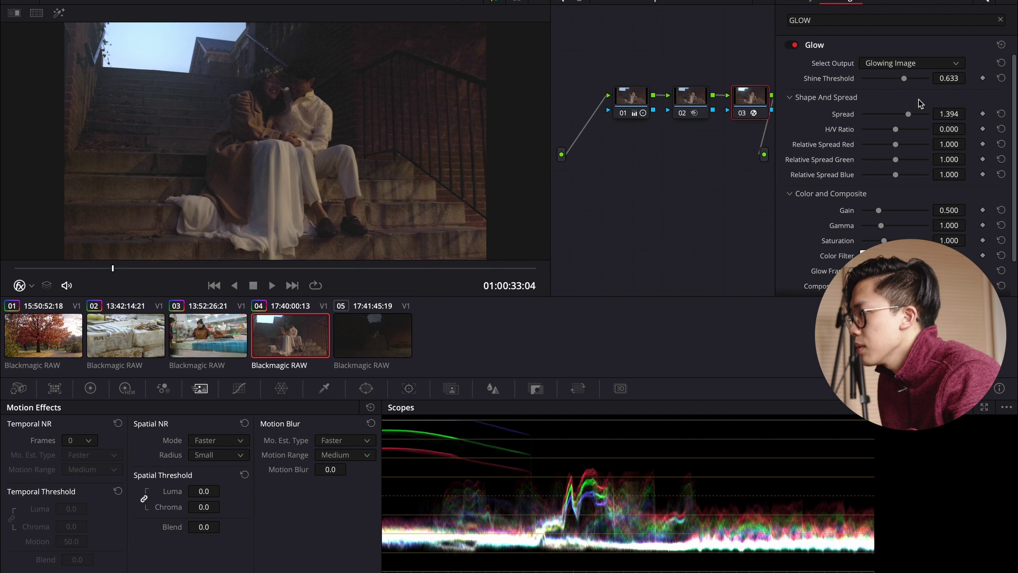
{"action": "left_click_drag", "start_coordinate": [907, 114], "coordinate": [905, 113]}
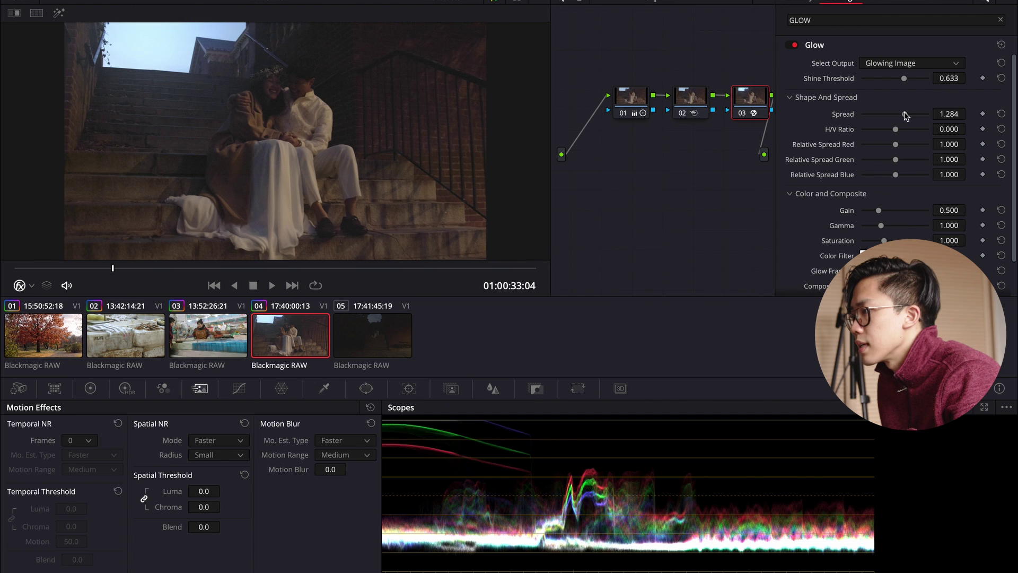
{"action": "left_click_drag", "start_coordinate": [904, 78], "coordinate": [890, 79]}
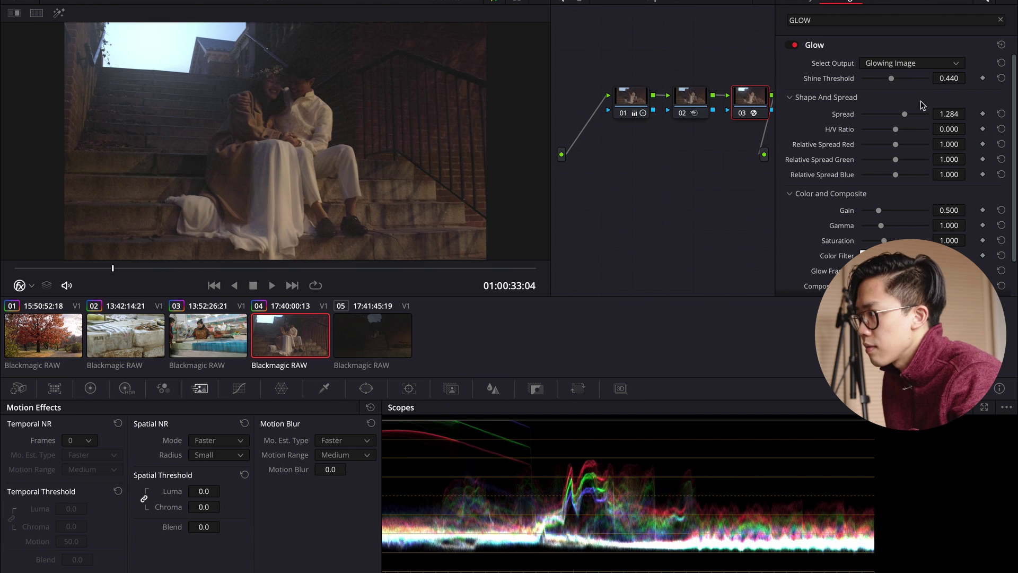
{"action": "mouse_move", "coordinate": [904, 114]}
{"action": "left_mouse_down"}
{"action": "mouse_move", "coordinate": [885, 111]}
{"action": "mouse_move", "coordinate": [914, 115]}
{"action": "left_mouse_up"}
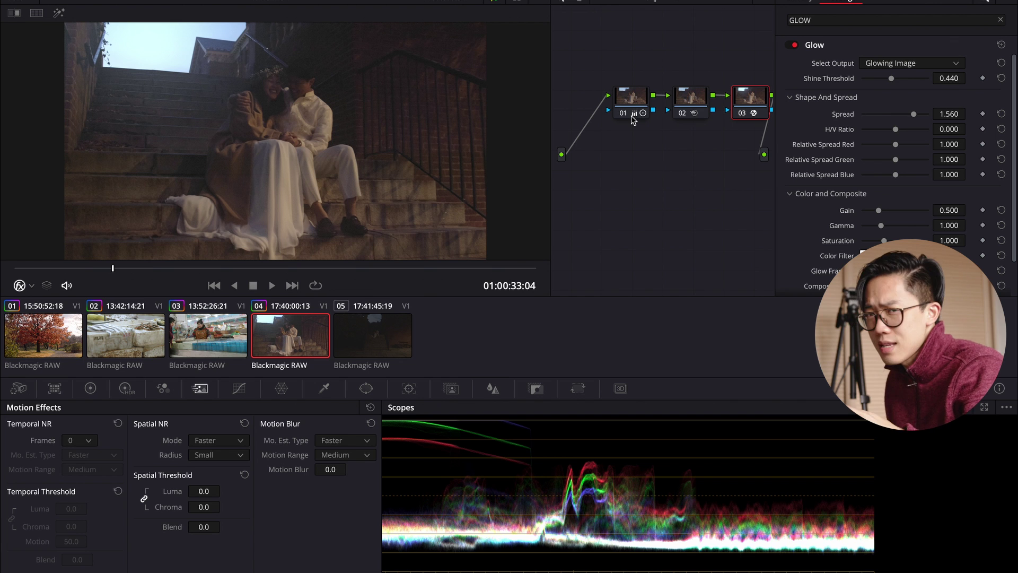
{"action": "mouse_move", "coordinate": [632, 117]}
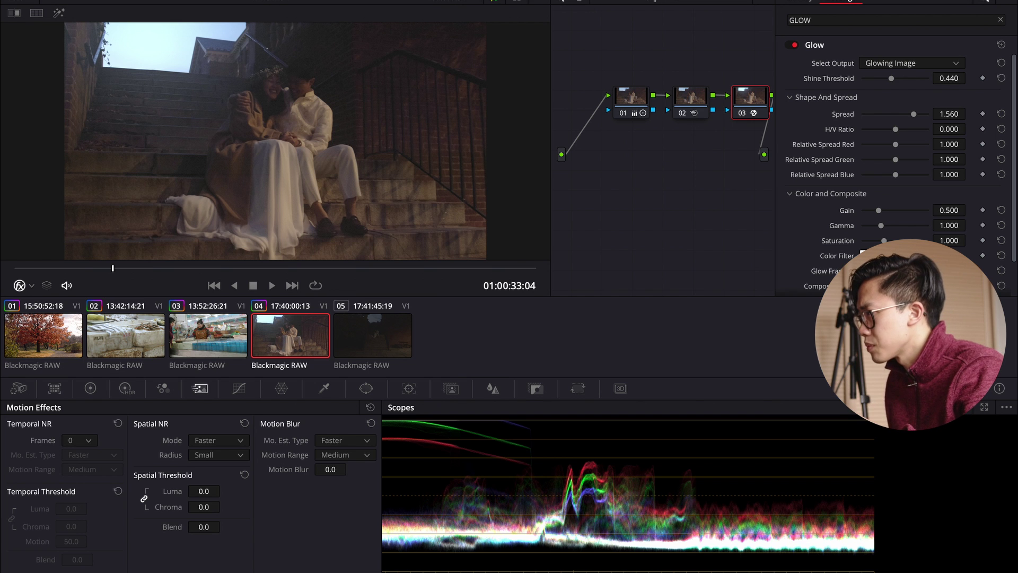
{"action": "left_click", "coordinate": [841, 1]}
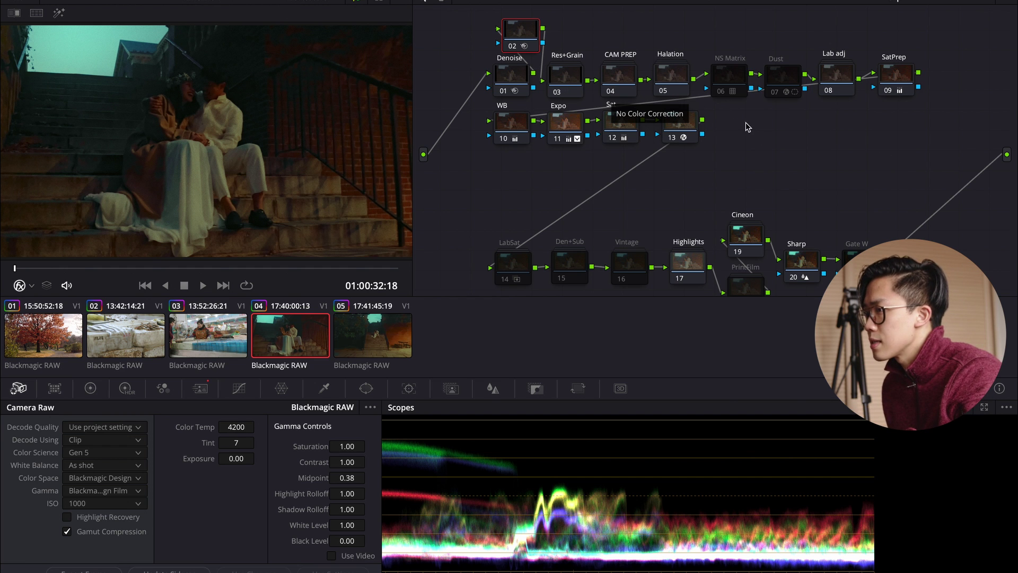
Open clip 04's Res+Grain compound node and show the Film Grain settings of its Grain node
{"action": "left_click", "coordinate": [683, 120]}
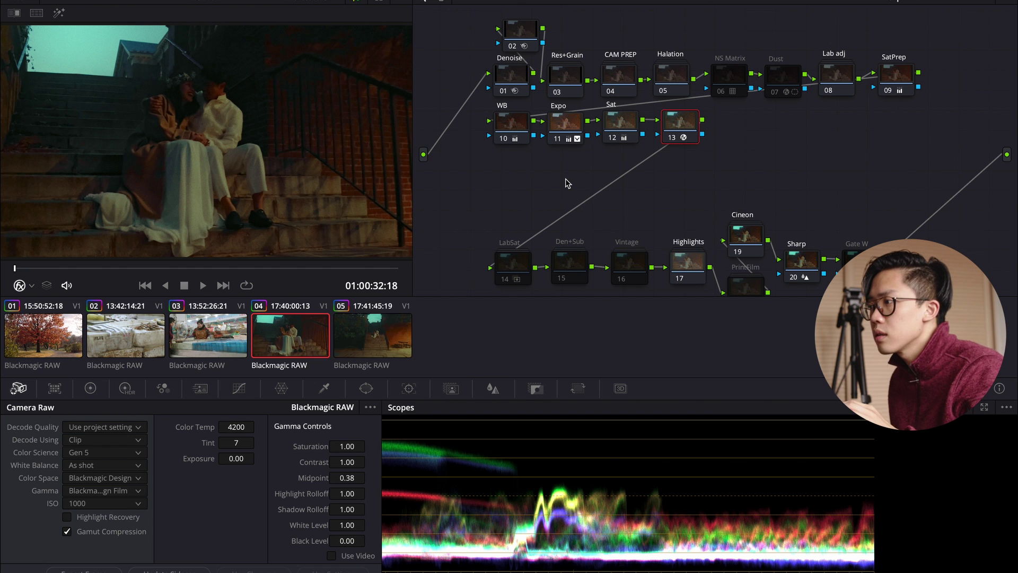
{"action": "left_click", "coordinate": [559, 71]}
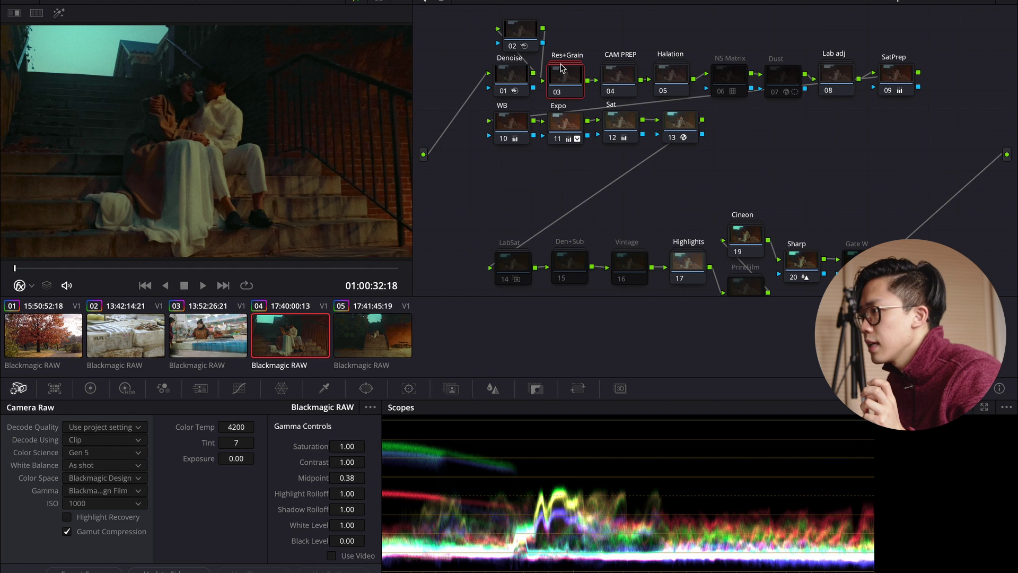
{"action": "right_click", "coordinate": [564, 74]}
{"action": "left_click", "coordinate": [588, 95]}
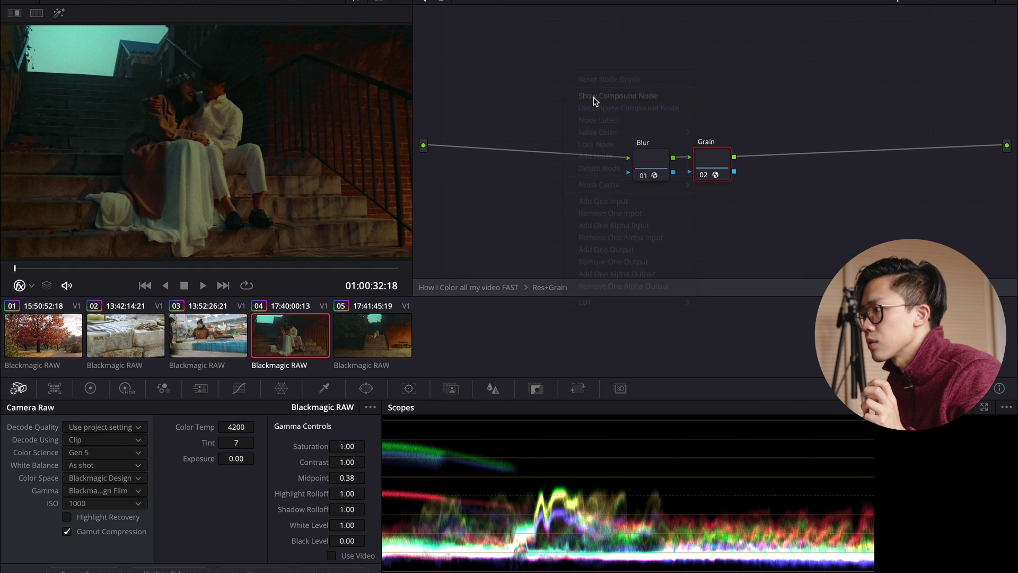
{"action": "left_click", "coordinate": [899, 3]}
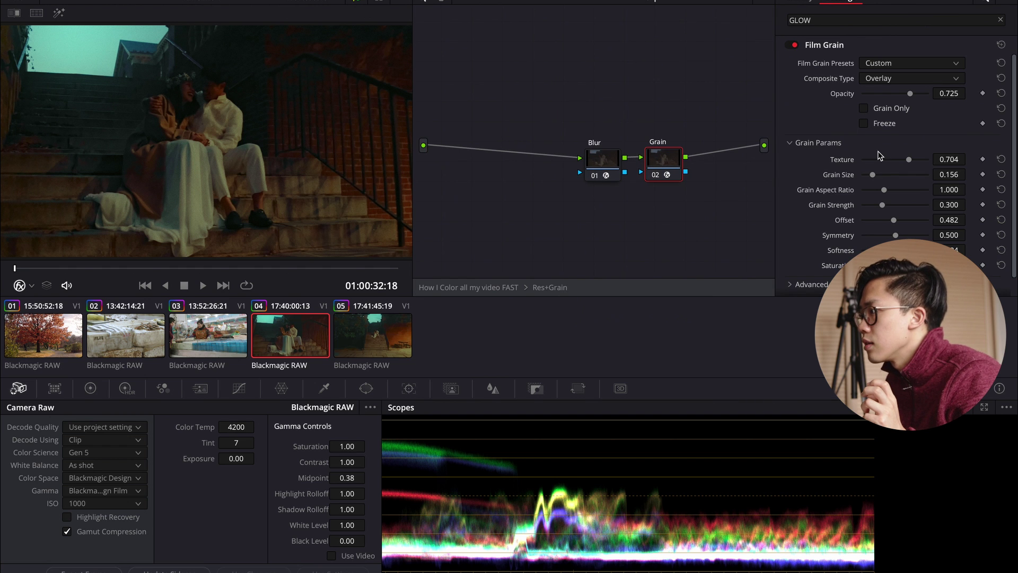
Set the Film Grain texture to 0.890 and increase the grain size, judging the image at 200% zoom
{"action": "mouse_move", "coordinate": [910, 164]}
{"action": "left_mouse_down"}
{"action": "mouse_move", "coordinate": [891, 165]}
{"action": "mouse_move", "coordinate": [929, 162]}
{"action": "left_mouse_up"}
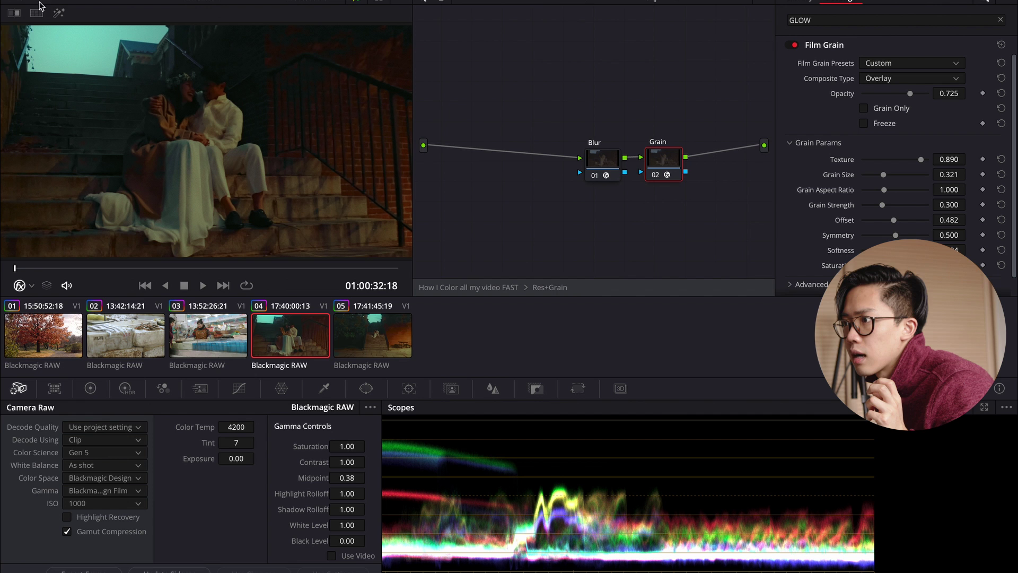
{"action": "left_click", "coordinate": [35, 11]}
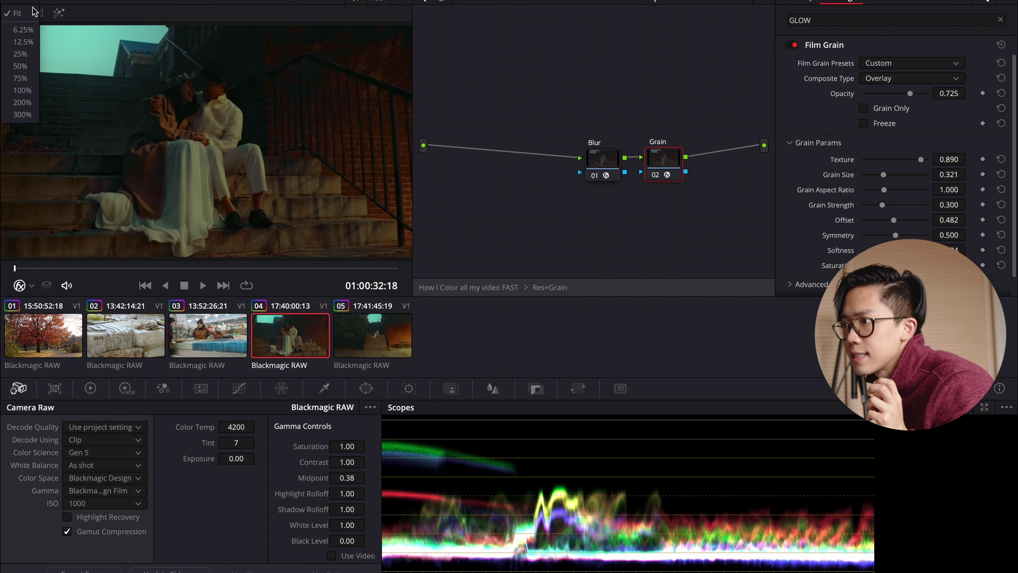
{"action": "left_click", "coordinate": [23, 102]}
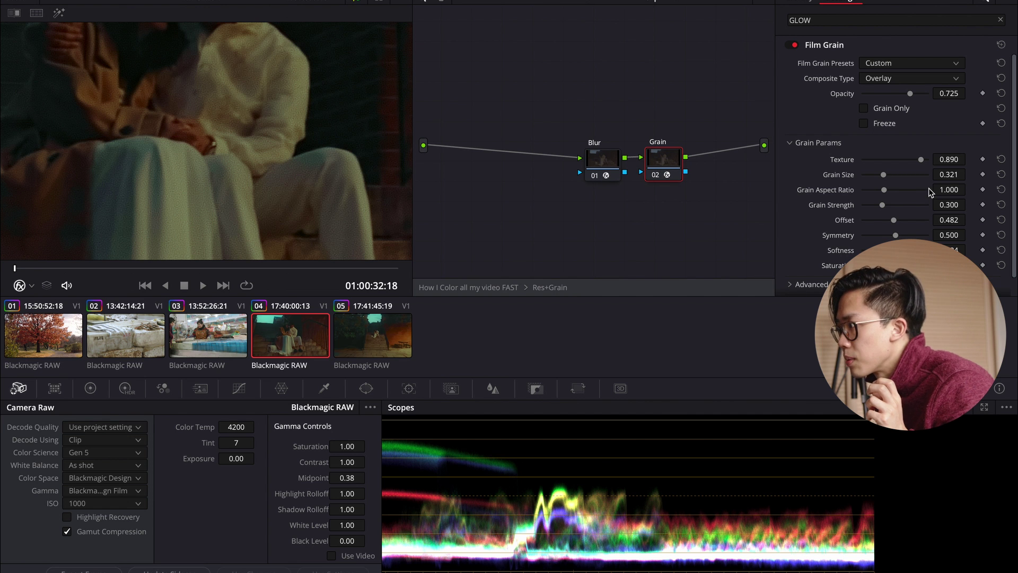
{"action": "left_click_drag", "start_coordinate": [884, 175], "coordinate": [896, 175]}
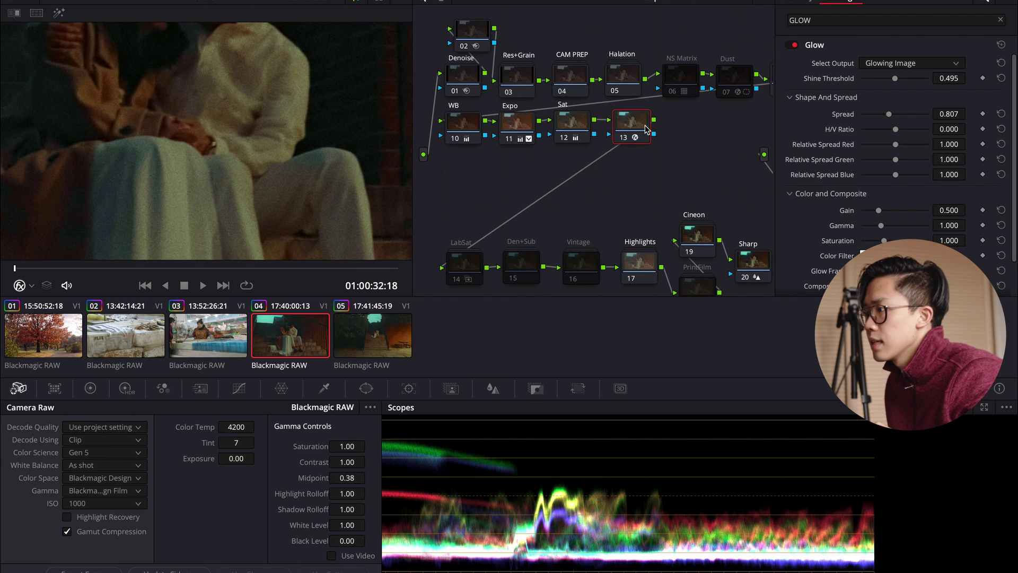
Label node 13, which holds the Glow effect, as GLOW
{"action": "right_click", "coordinate": [646, 129]}
{"action": "left_click", "coordinate": [641, 137]}
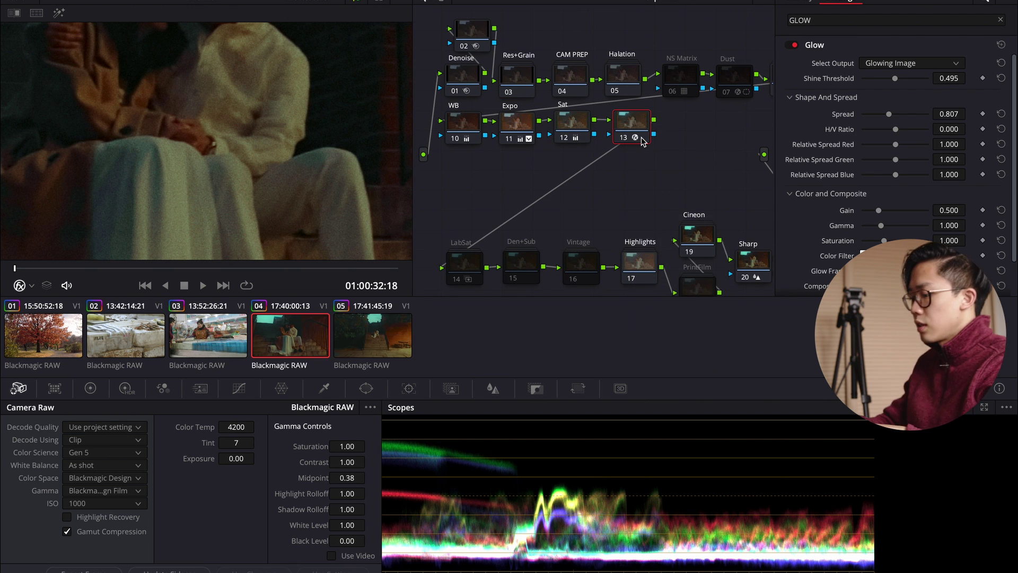
{"action": "type", "text": "GLOW"}
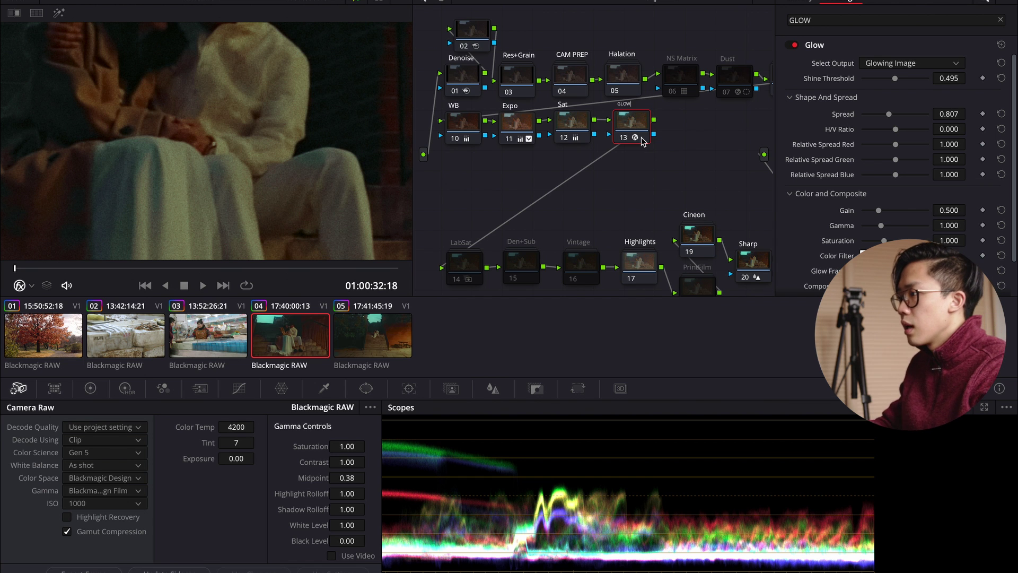
Finish labelling node 13 as GLOW, and compare clip 04 at Fit zoom with that node disabled and enabled
{"action": "key", "text": "Return"}
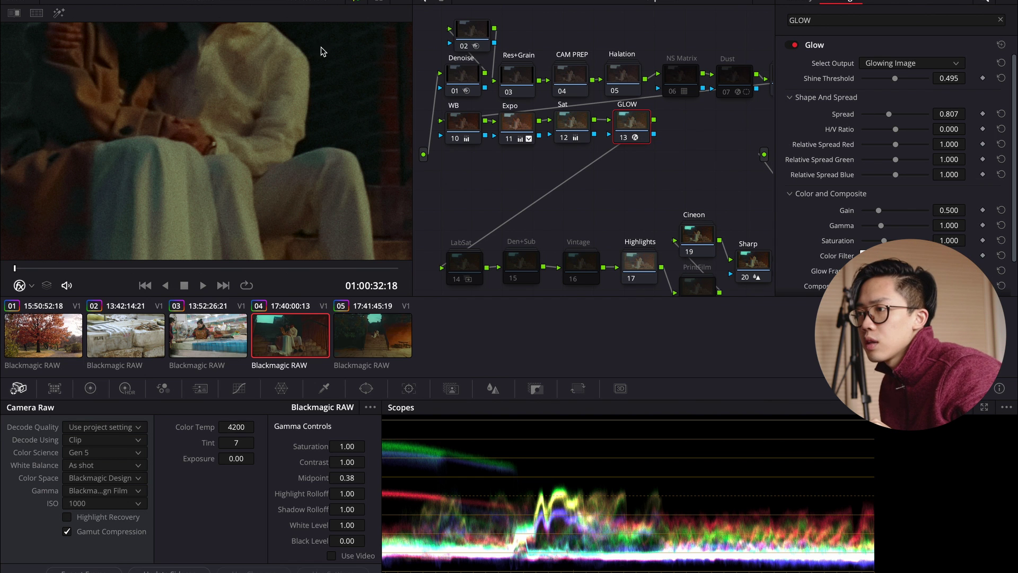
{"action": "left_click", "coordinate": [29, 13]}
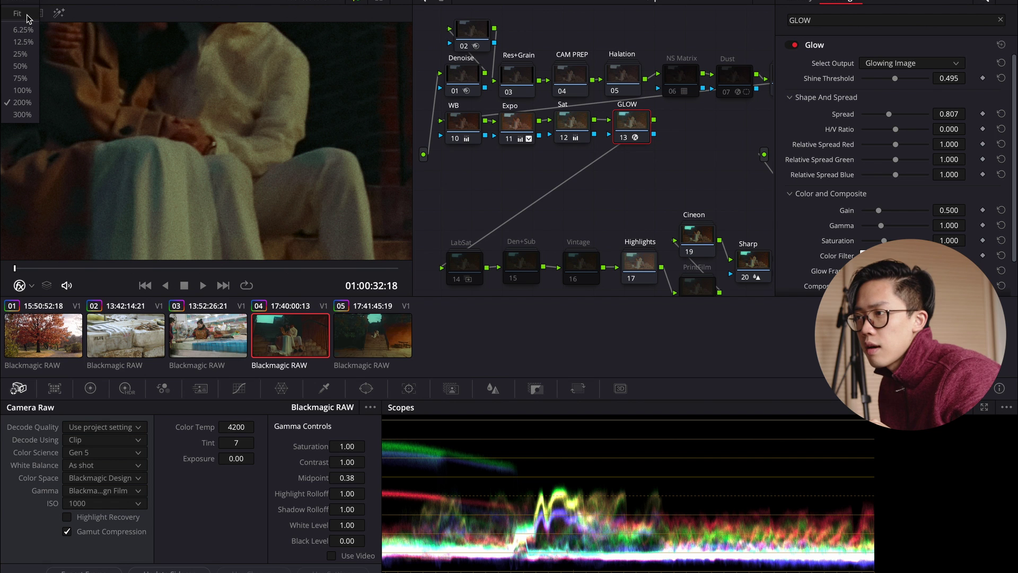
{"action": "left_click", "coordinate": [26, 15]}
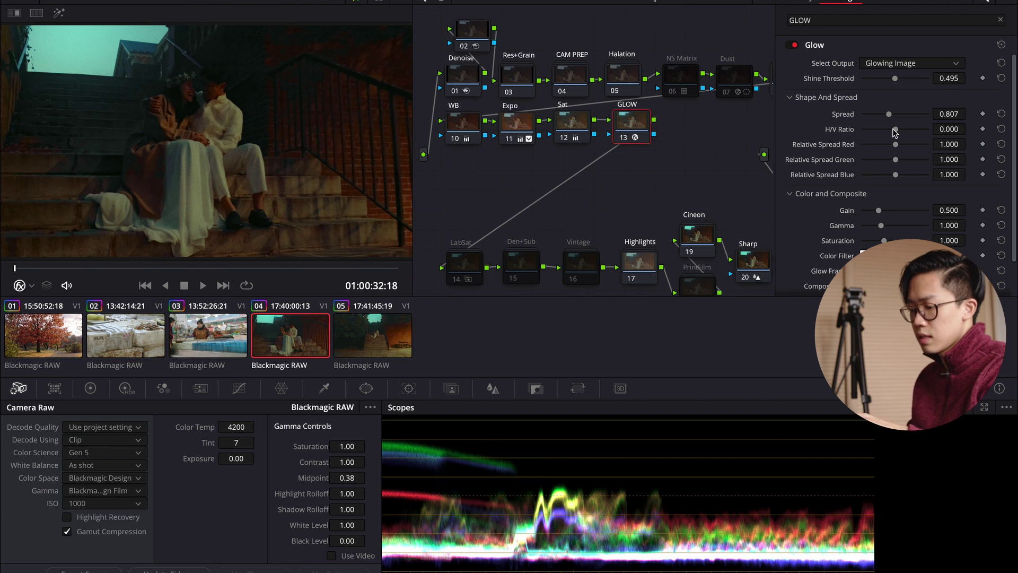
{"action": "key", "text": "ctrl+d"}
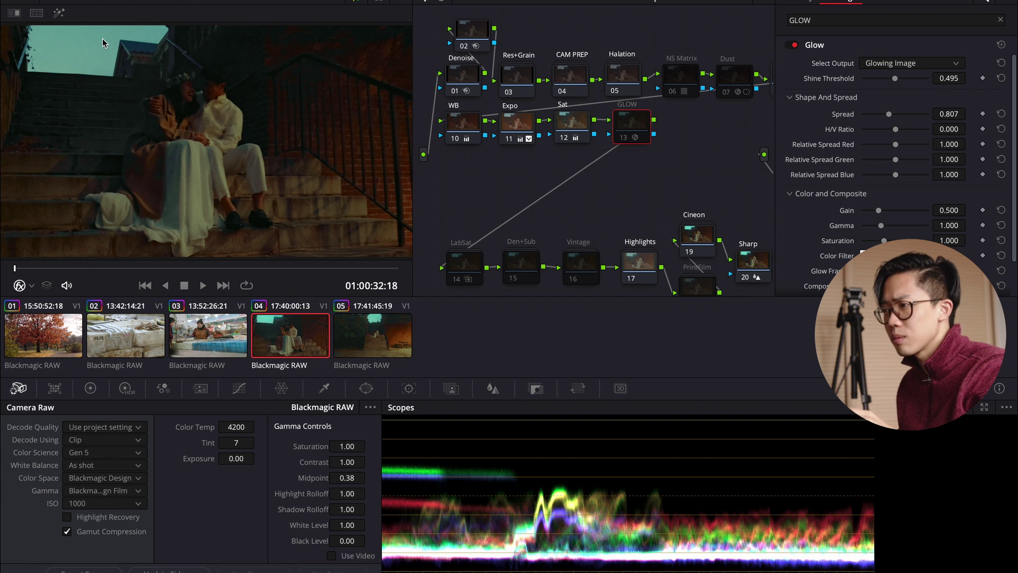
{"action": "key", "text": "ctrl+d"}
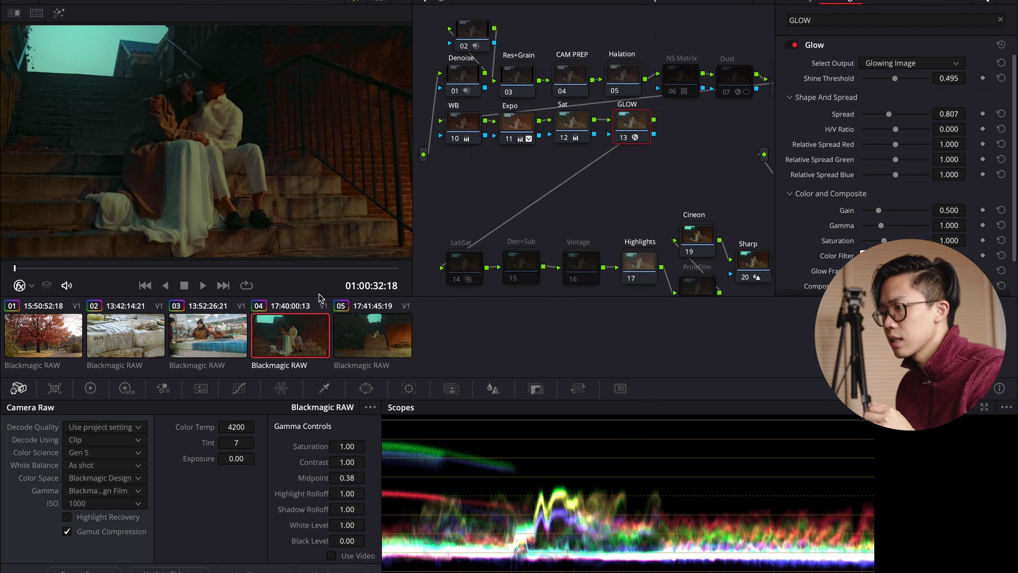
Delete all existing nodes of clip 05 and apply the grade of PowerGrade still 1.144.1 to it
{"action": "left_click", "coordinate": [375, 322]}
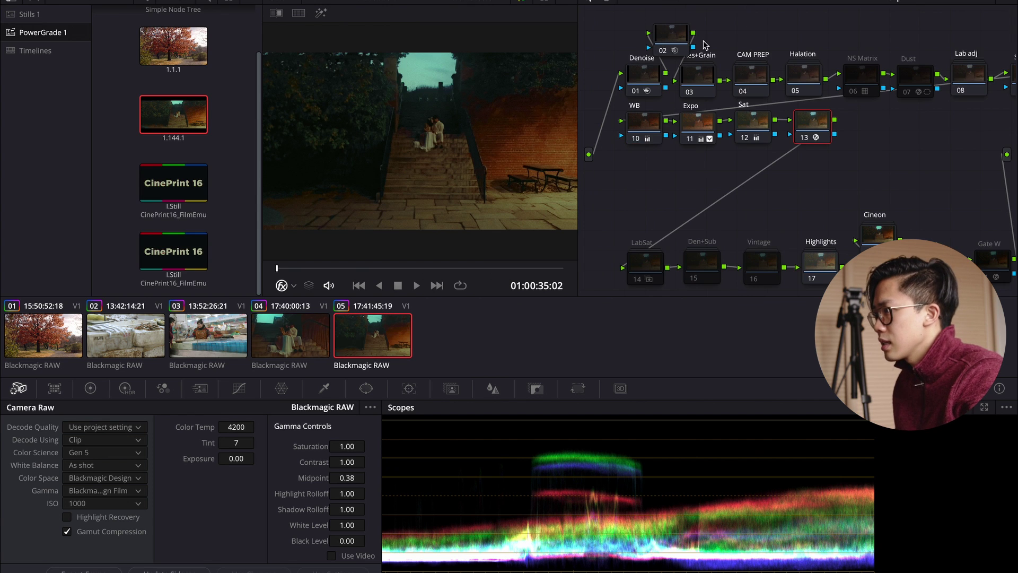
{"action": "key", "text": "ctrl+a"}
{"action": "key", "text": "Delete"}
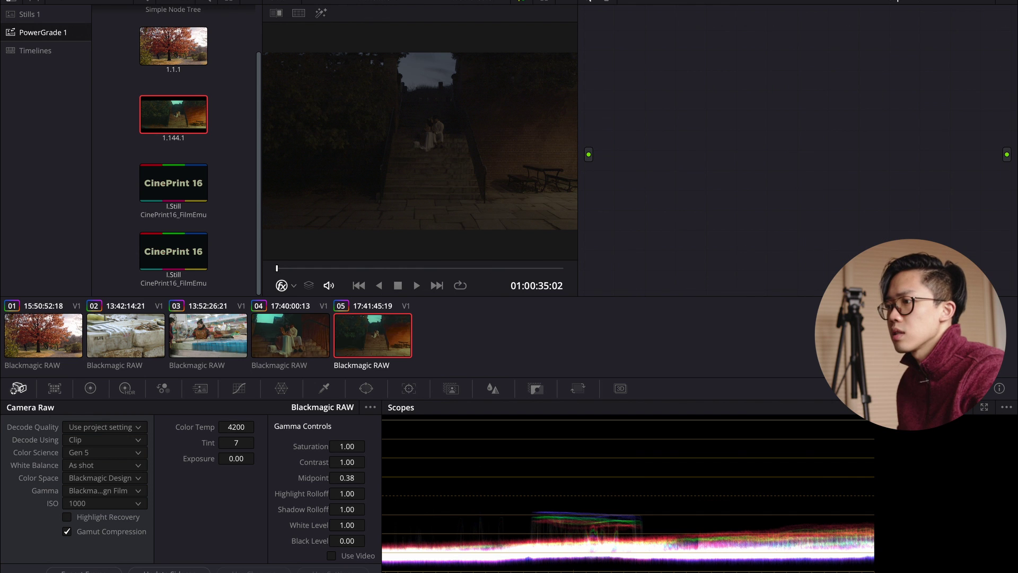
{"action": "right_click", "coordinate": [159, 114]}
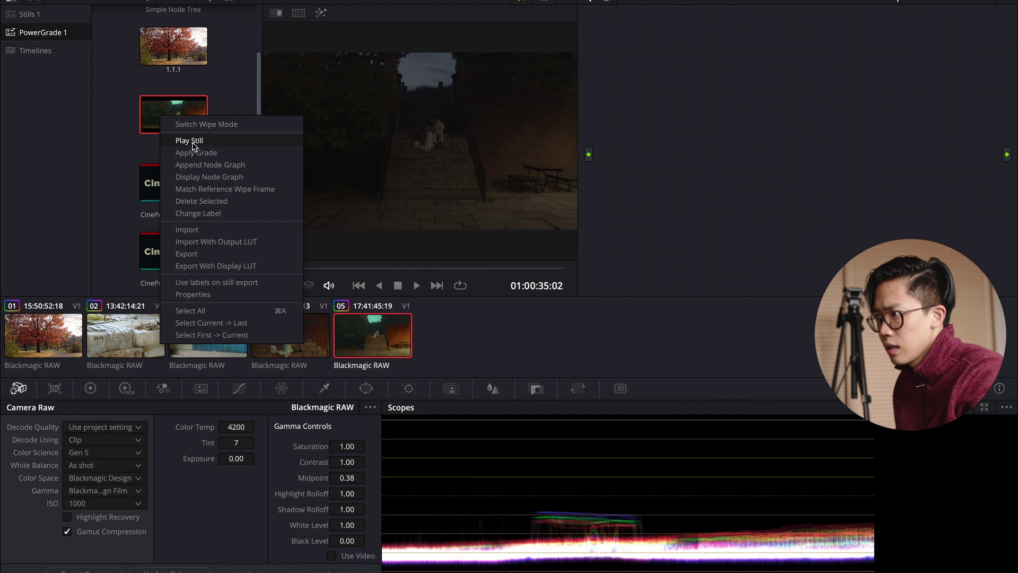
{"action": "left_click", "coordinate": [201, 154]}
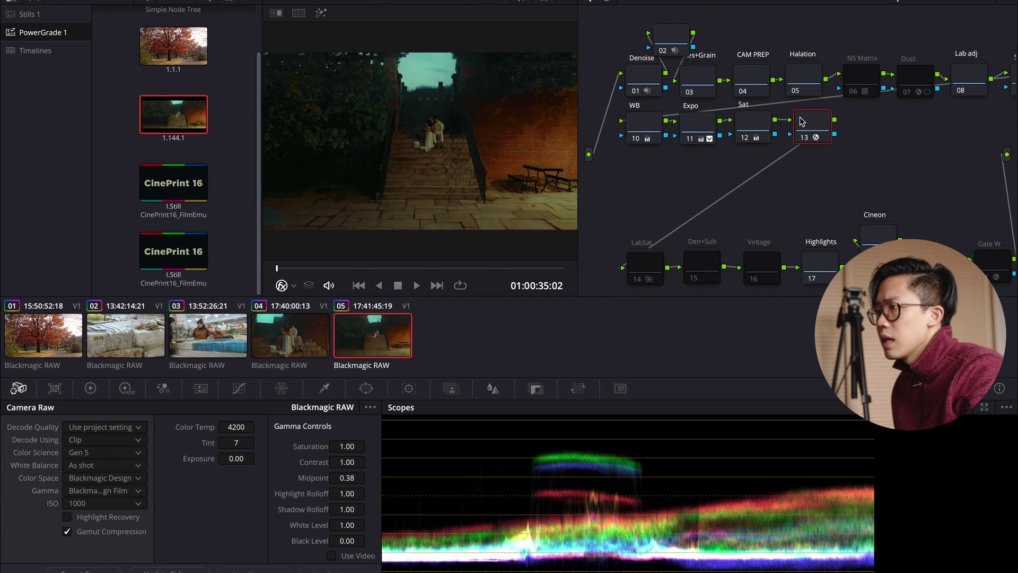
Compare clip 05's image with glow node 13 disabled and enabled
{"action": "key", "text": "ctrl+d"}
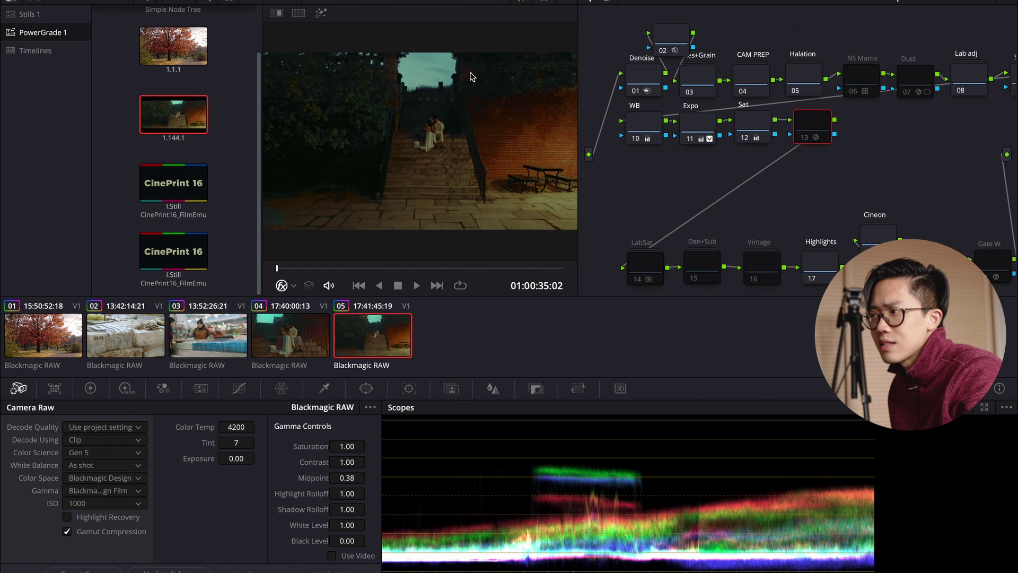
{"action": "key", "text": "ctrl+d"}
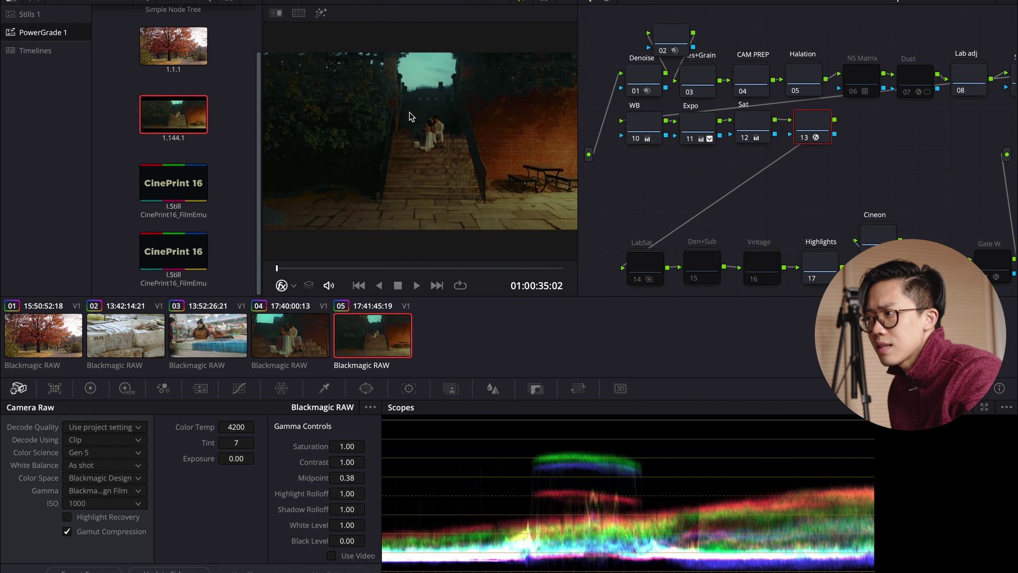